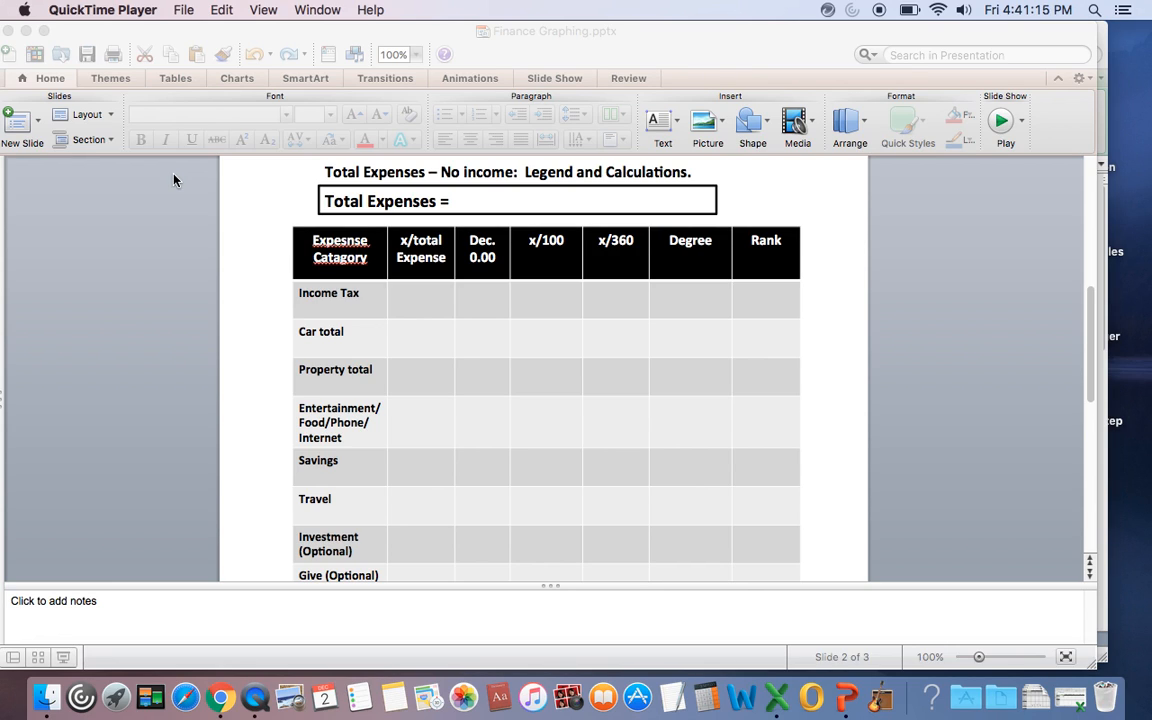
- Examine the legend and calculations table, then switch to the personal finance project workbook and review its expense rows
{"action": "scroll", "coordinate": [450, 356], "scroll_direction": "down", "scroll_amount": 2}
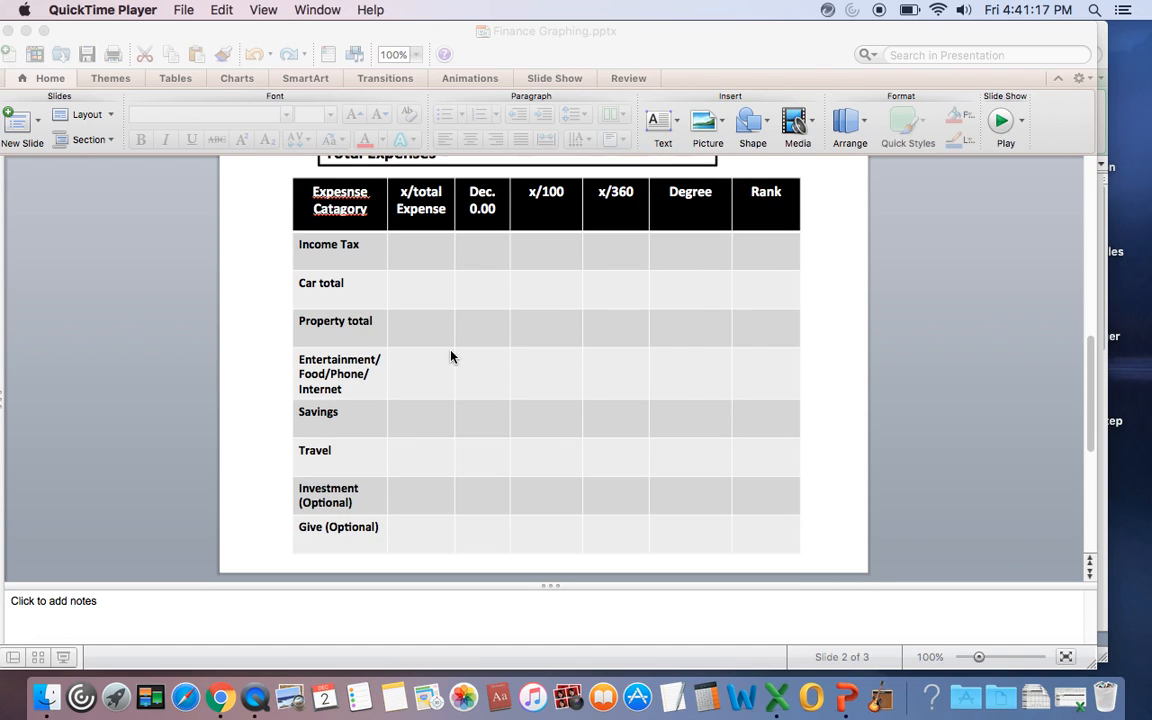
{"action": "scroll", "coordinate": [450, 356], "scroll_direction": "up", "scroll_amount": 1}
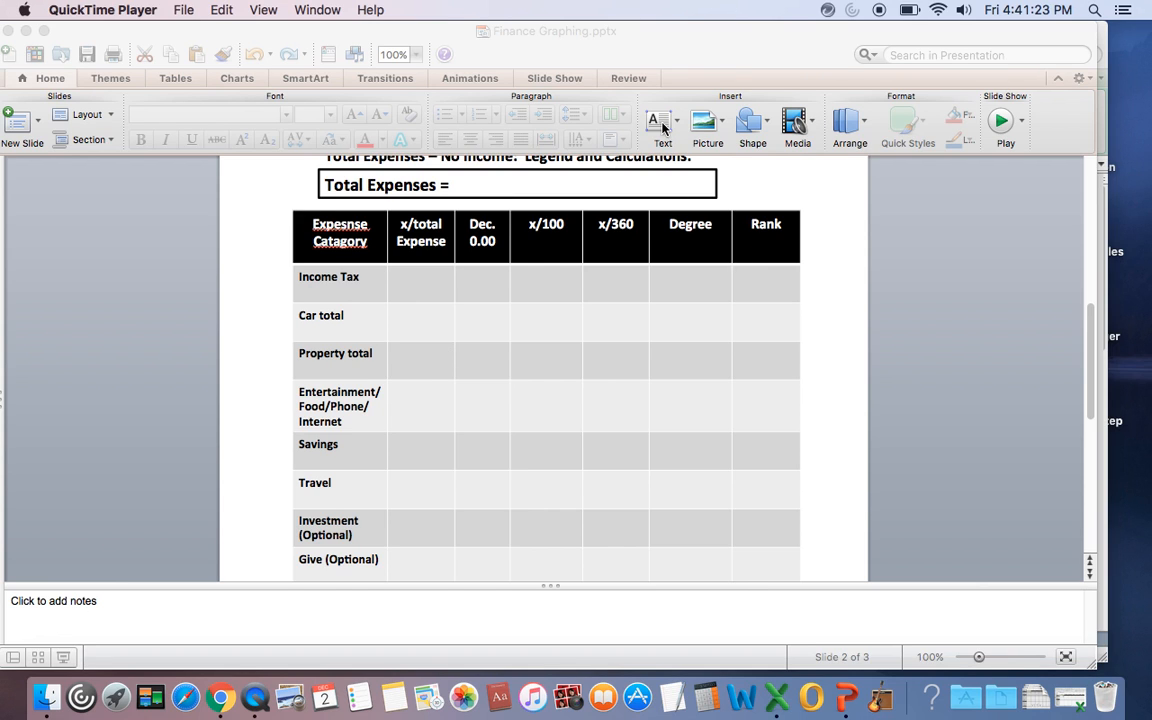
{"action": "left_click", "coordinate": [693, 38]}
{"action": "key", "text": "super+Tab"}
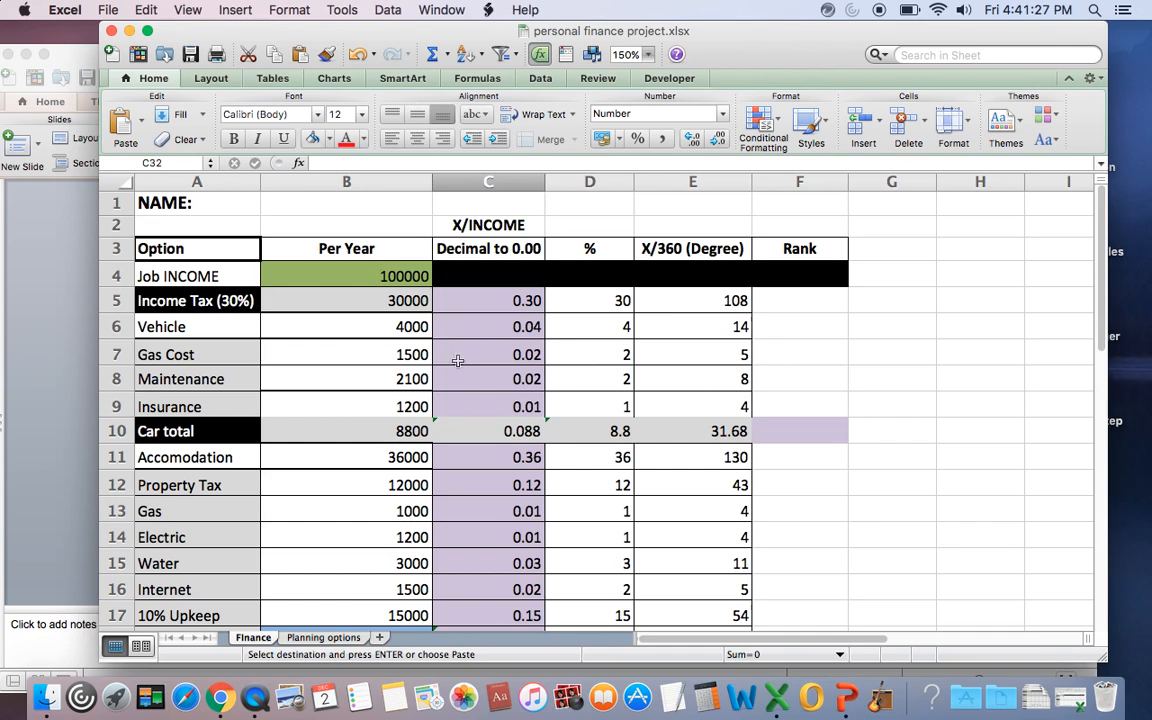
{"action": "scroll", "coordinate": [900, 350], "scroll_direction": "down", "scroll_amount": 4}
{"action": "scroll", "coordinate": [900, 350], "scroll_direction": "up", "scroll_amount": 4}
{"action": "scroll", "coordinate": [725, 300], "scroll_direction": "down", "scroll_amount": 1}
{"action": "scroll", "coordinate": [724, 280], "scroll_direction": "down", "scroll_amount": 1}
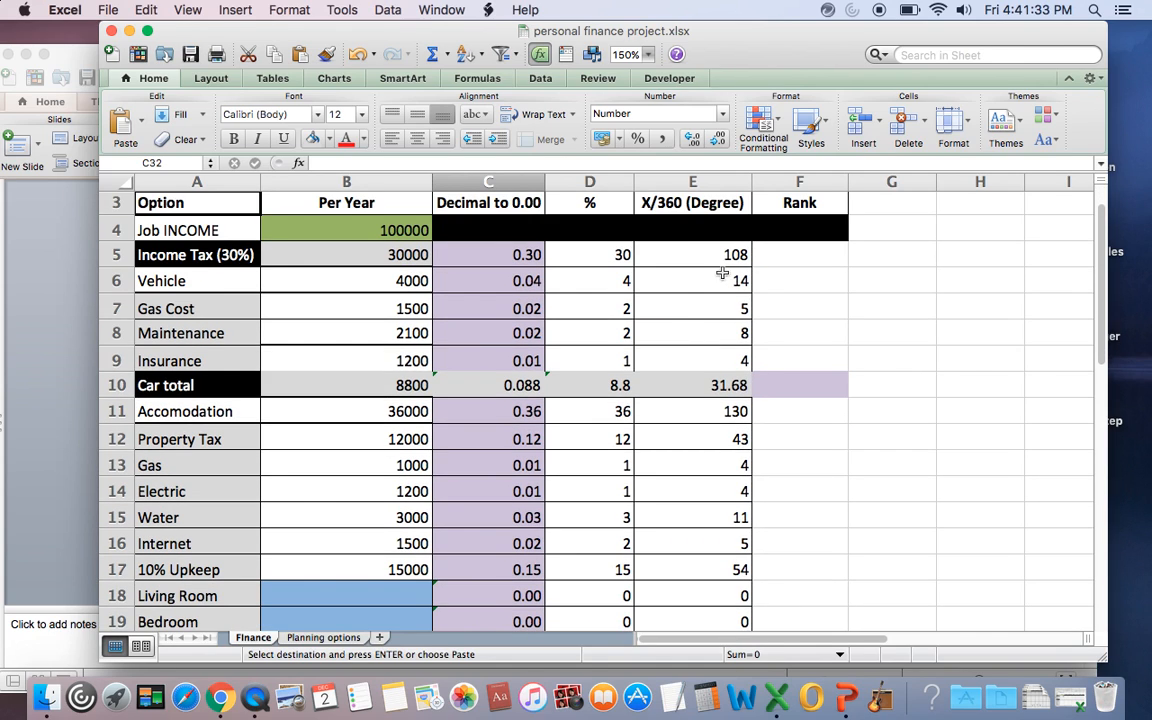
- Fill the whole X/360 (Degree) column with yellow
{"action": "left_click", "coordinate": [327, 139]}
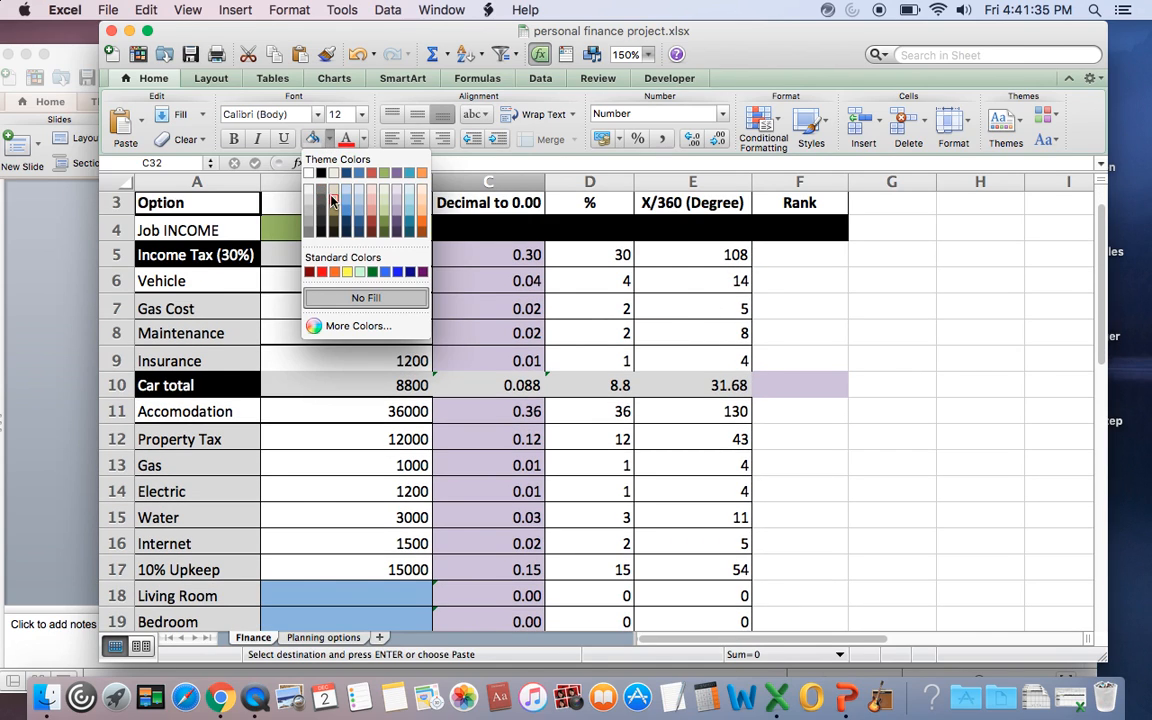
{"action": "left_click", "coordinate": [354, 298]}
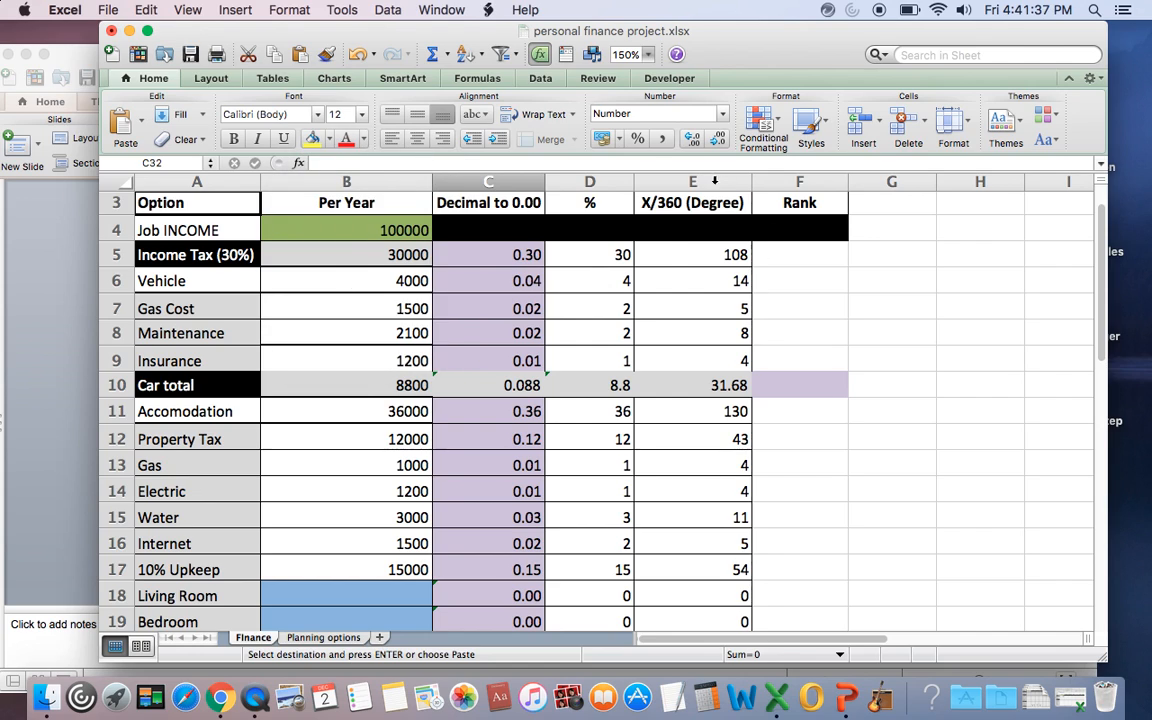
{"action": "left_click", "coordinate": [723, 182]}
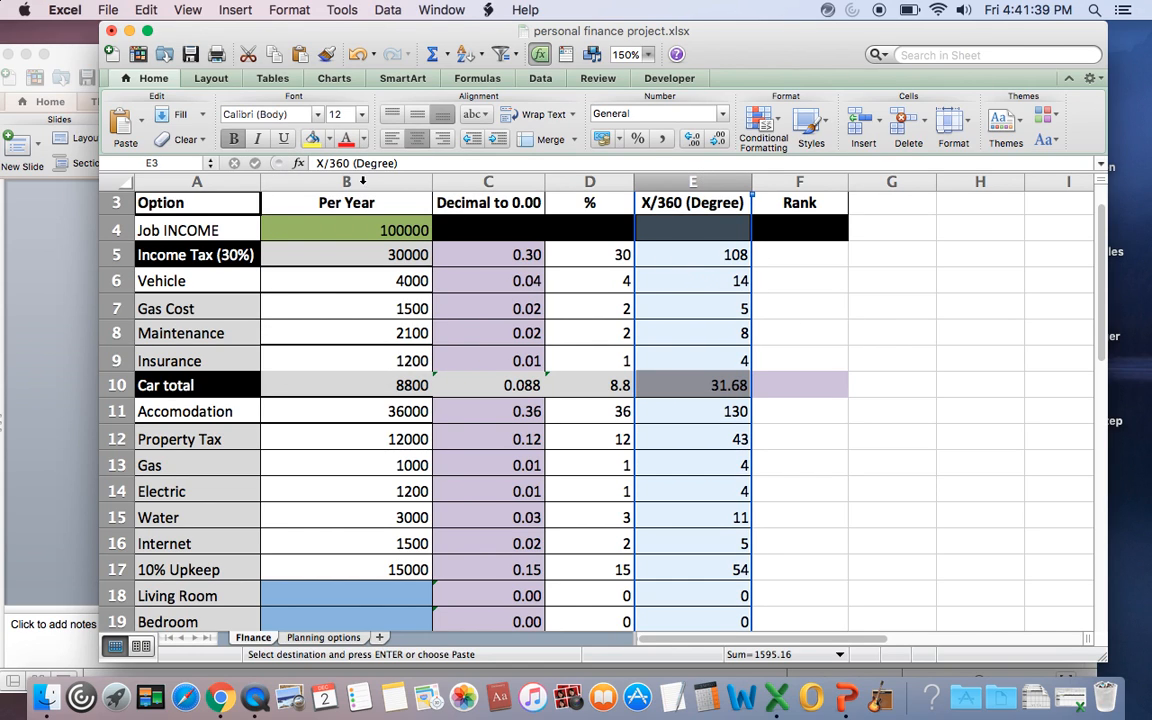
{"action": "left_click", "coordinate": [312, 139]}
{"action": "left_click", "coordinate": [800, 308]}
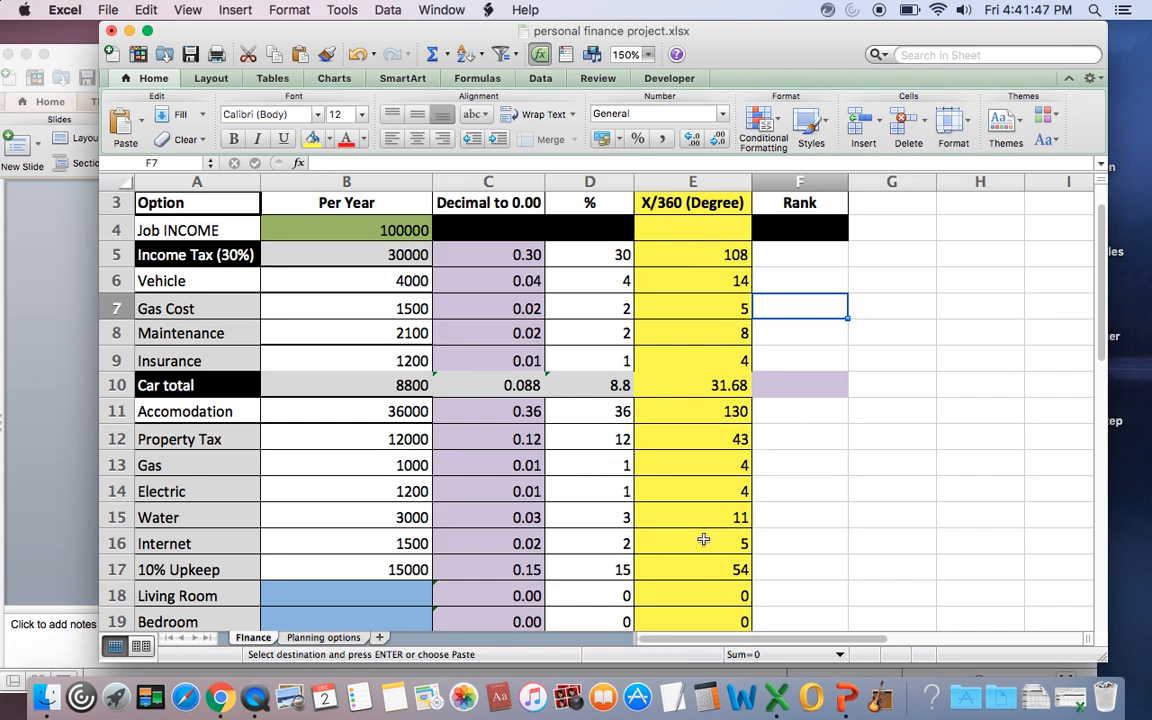
- Try a black fill on the Car total's degree cell, and undo the black and yellow fills in the degree column
{"action": "left_click", "coordinate": [697, 390]}
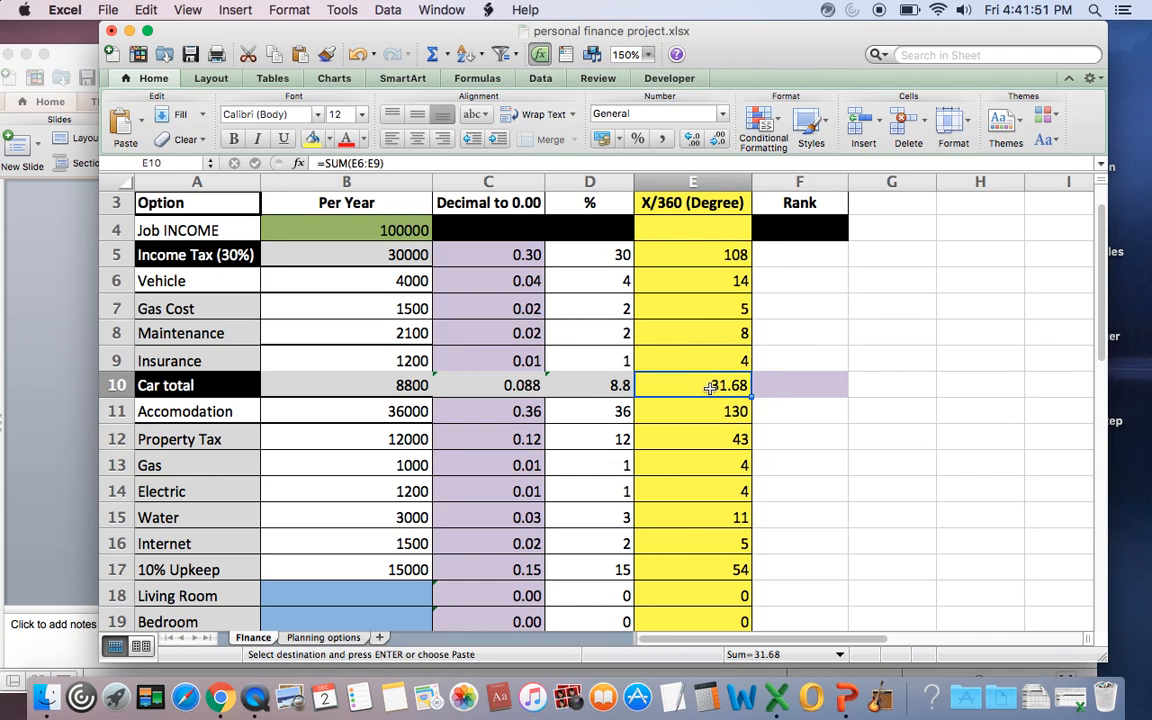
{"action": "left_click", "coordinate": [331, 139]}
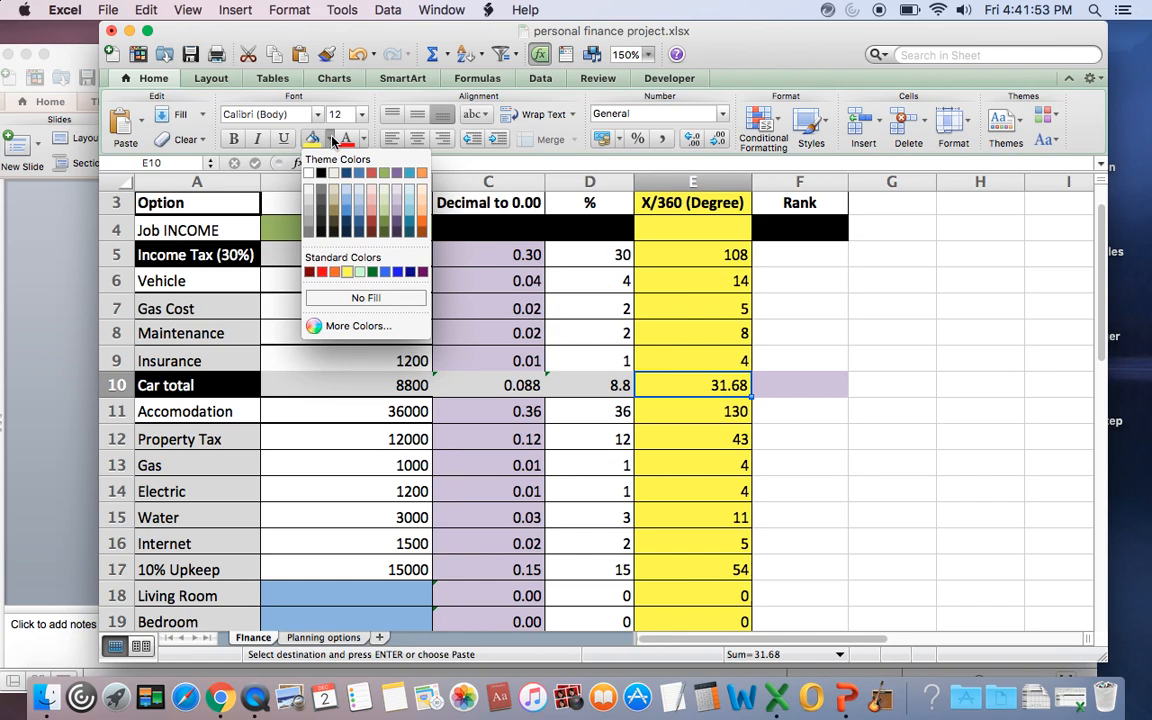
{"action": "left_click", "coordinate": [323, 198]}
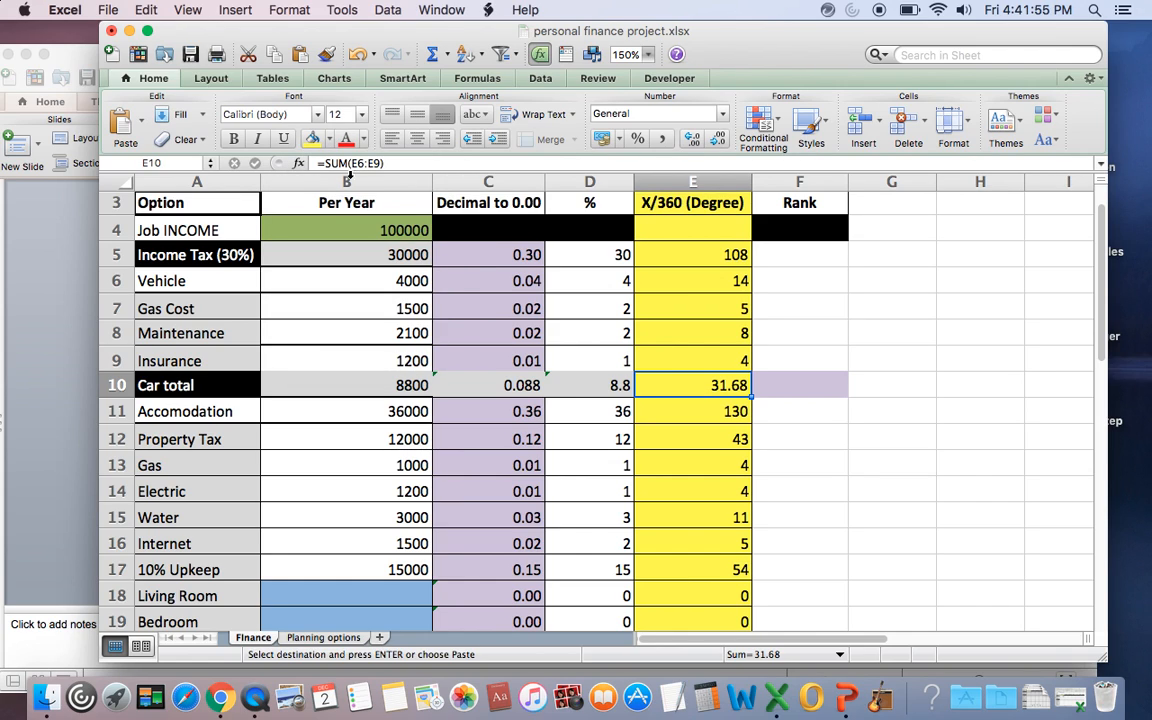
{"action": "left_click", "coordinate": [331, 139]}
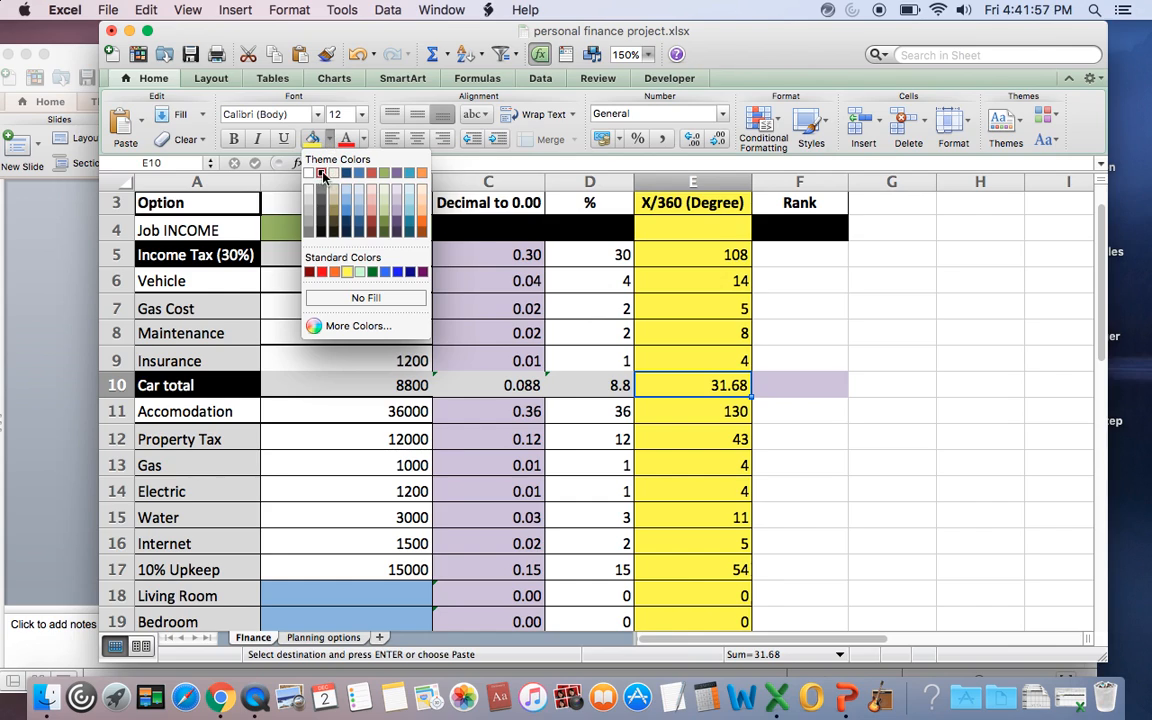
{"action": "left_click", "coordinate": [322, 174]}
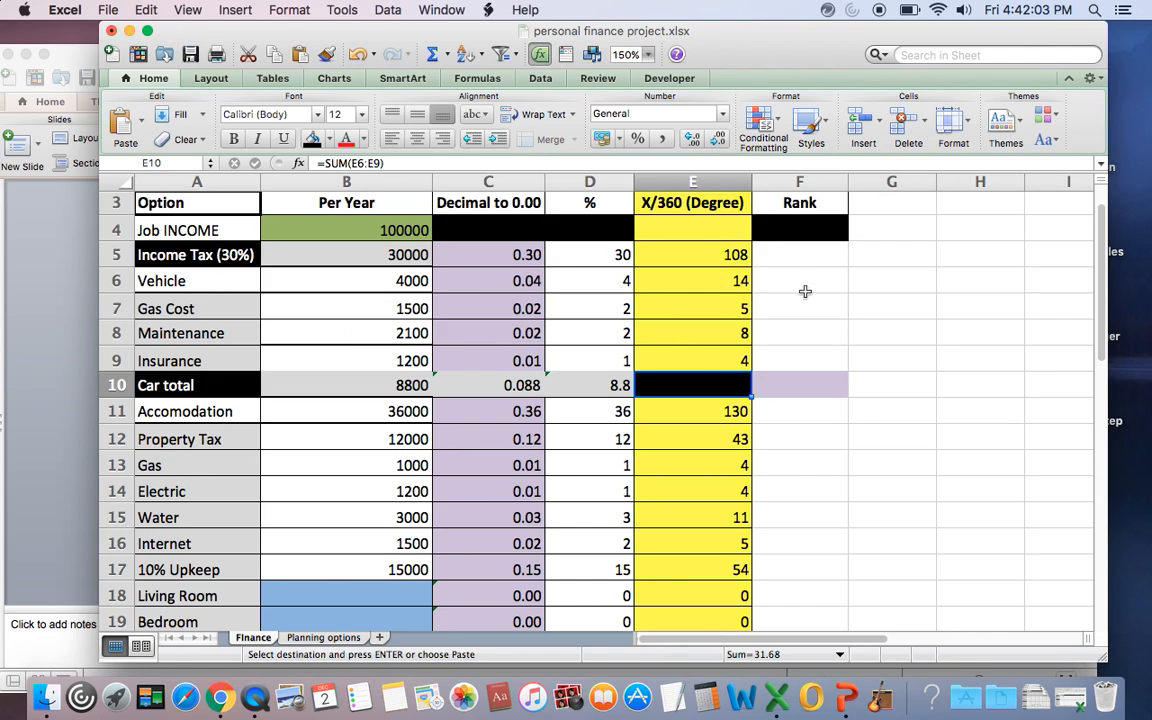
{"action": "left_click", "coordinate": [692, 181]}
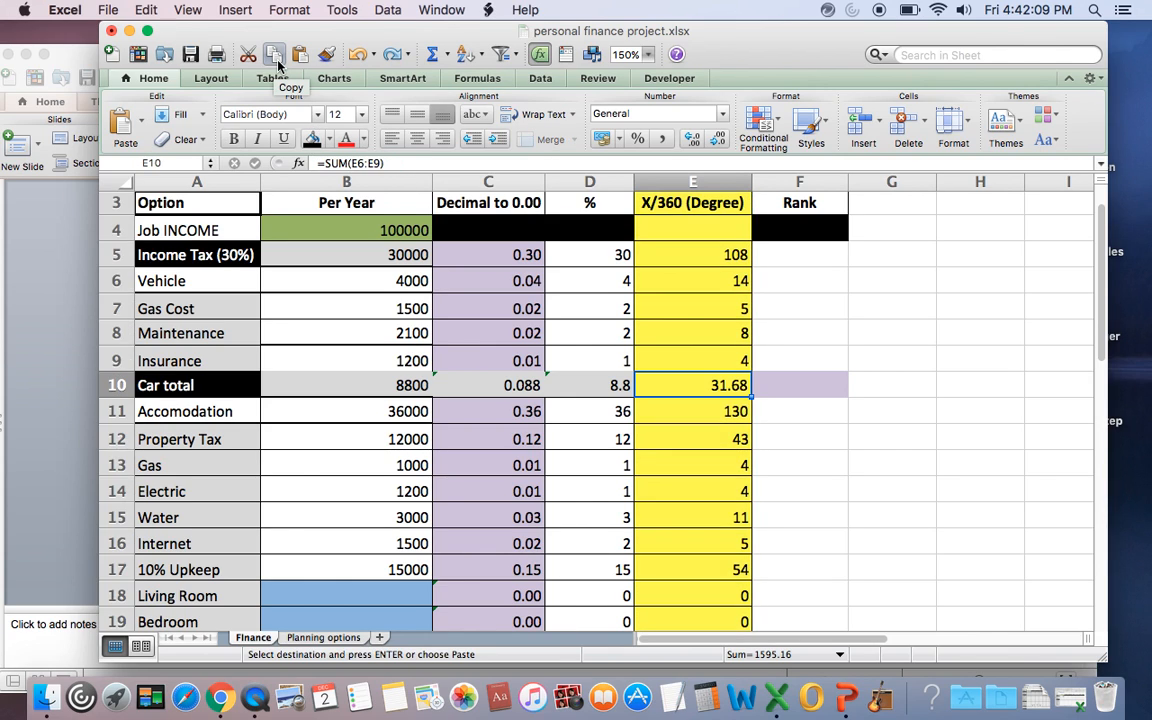
{"action": "left_click", "coordinate": [812, 285]}
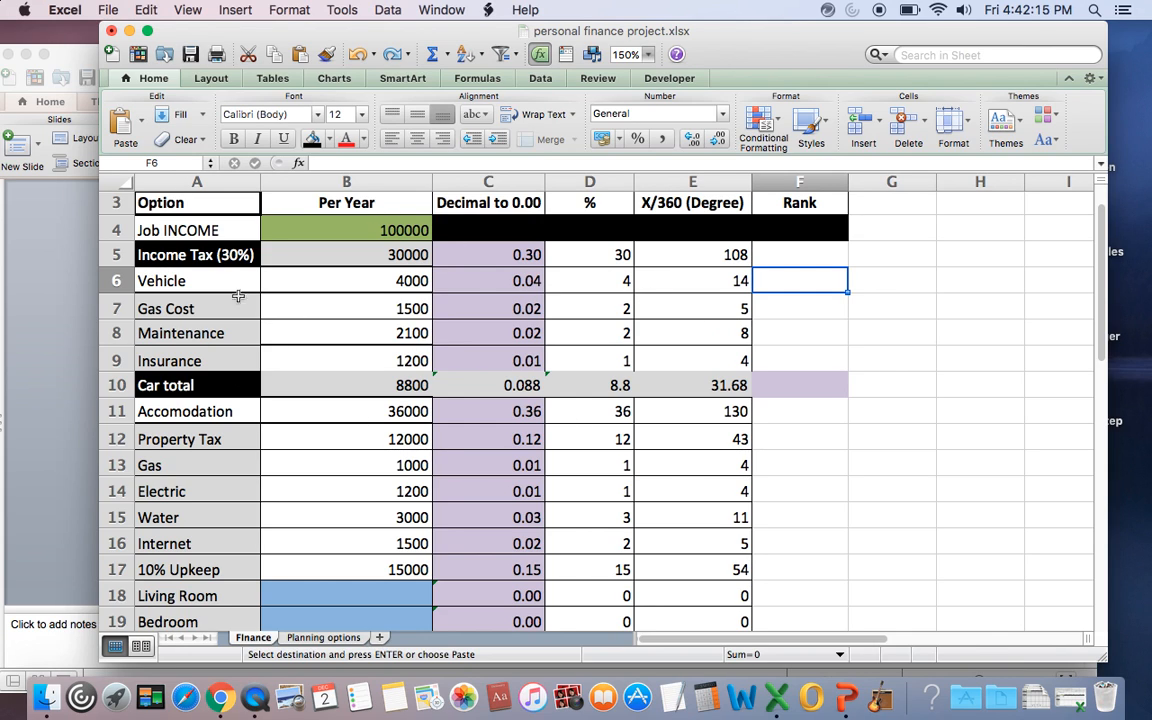
- Switch to the Finance Graphing presentation and review the circle graph, the protractor circles and the legend and calculations table
{"action": "left_click", "coordinate": [44, 257]}
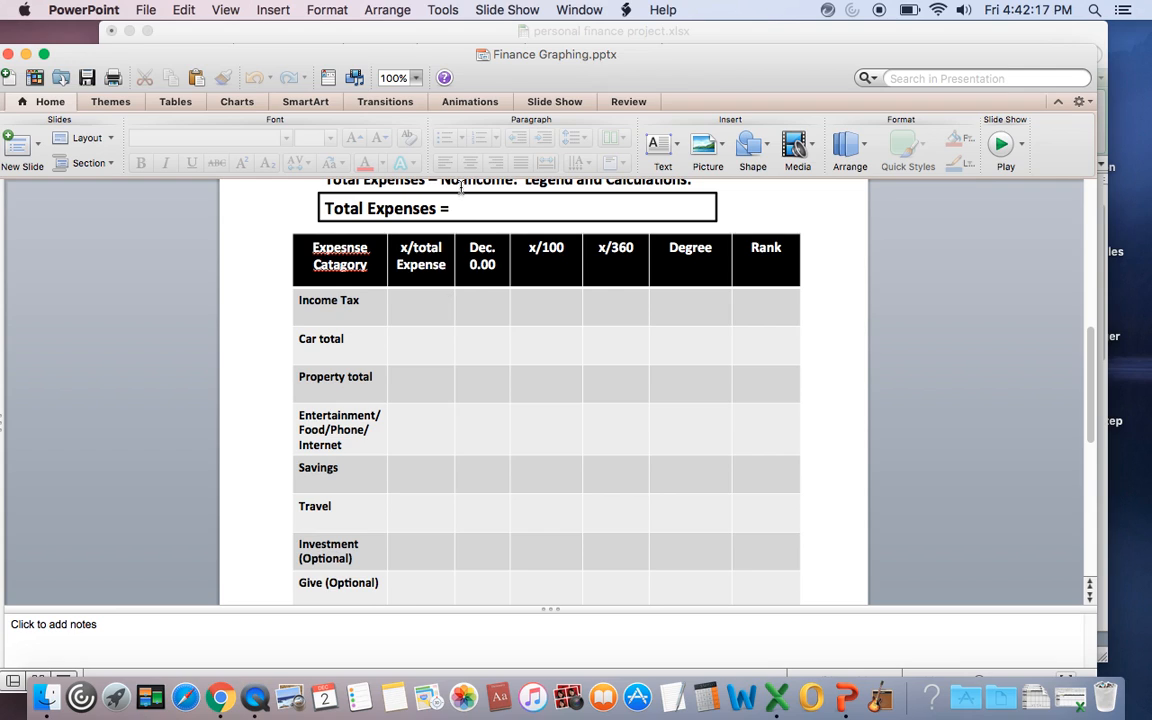
{"action": "scroll", "coordinate": [461, 186], "scroll_direction": "down", "scroll_amount": 5}
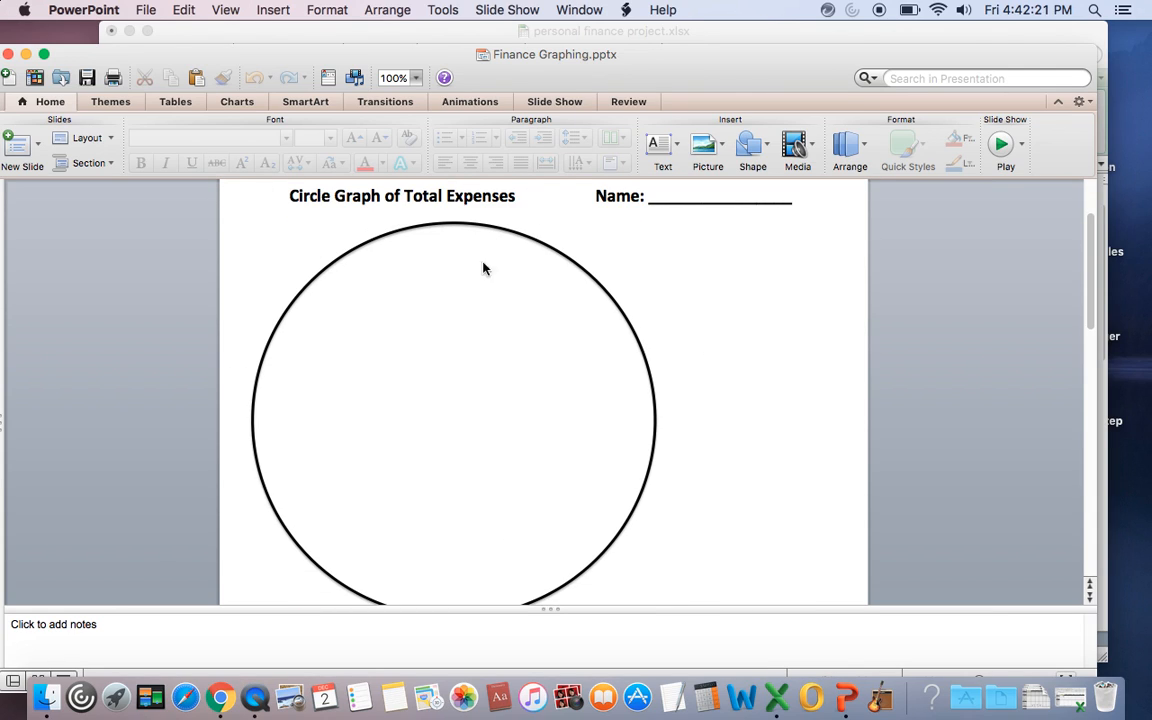
{"action": "scroll", "coordinate": [440, 303], "scroll_direction": "down", "scroll_amount": 5}
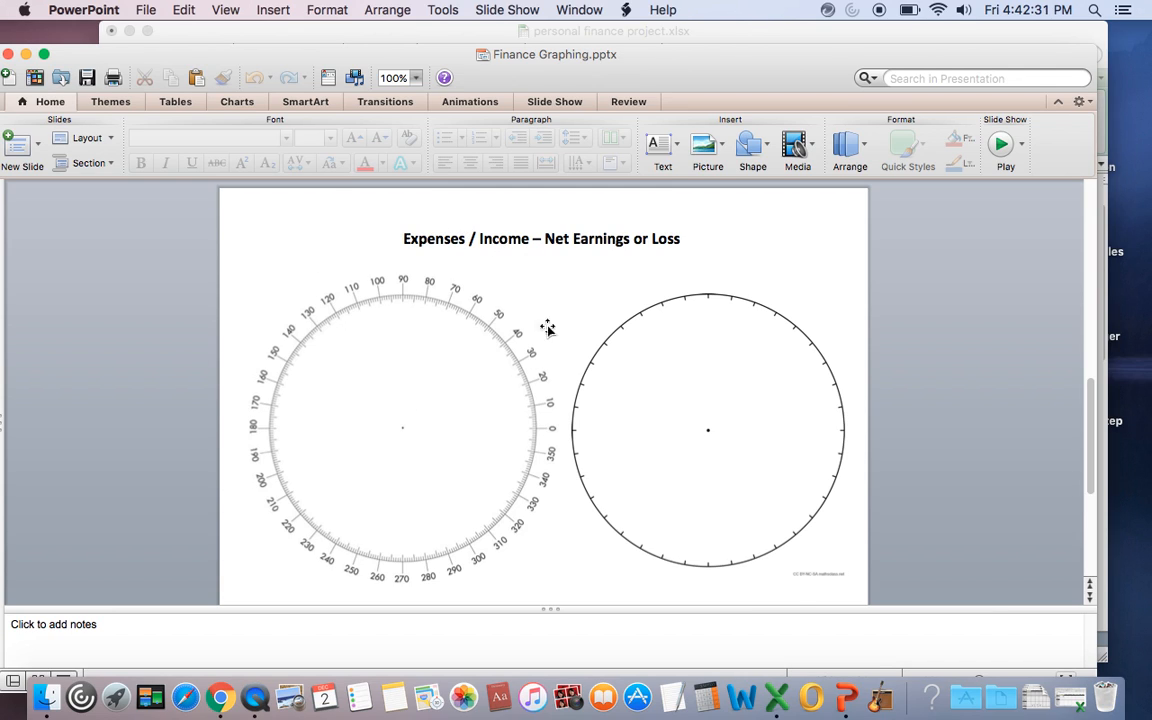
{"action": "scroll", "coordinate": [497, 327], "scroll_direction": "up", "scroll_amount": 3}
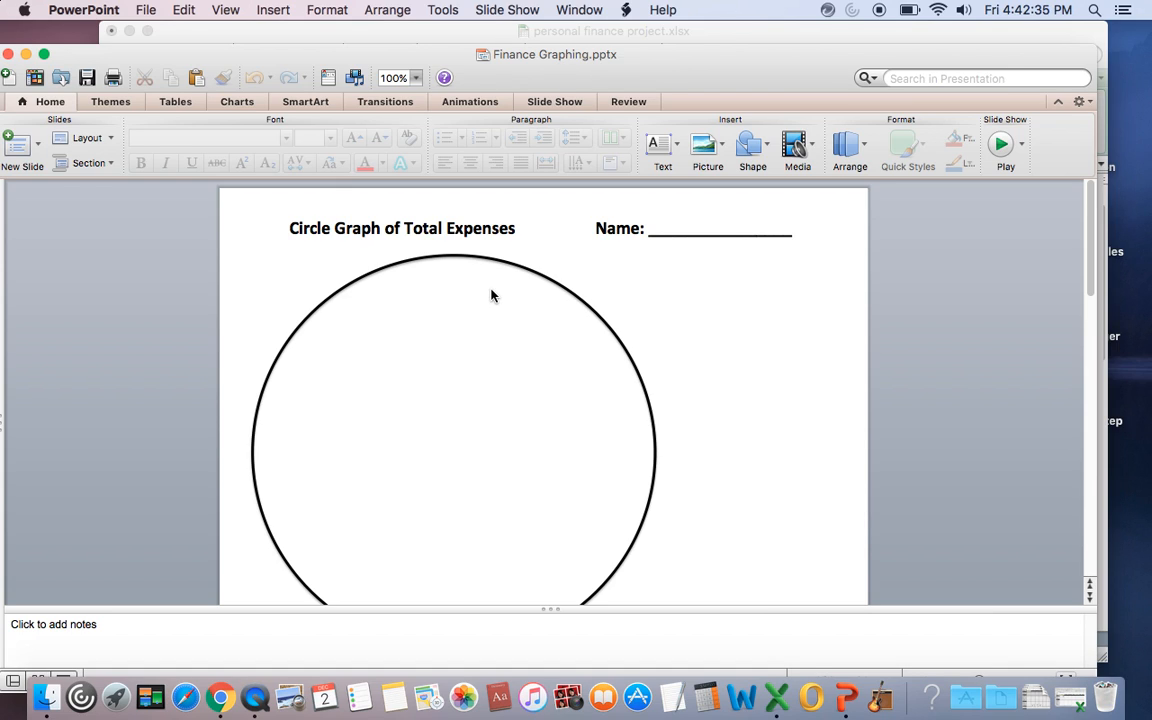
{"action": "scroll", "coordinate": [491, 347], "scroll_direction": "down", "scroll_amount": 4}
{"action": "scroll", "coordinate": [491, 347], "scroll_direction": "up", "scroll_amount": 3}
{"action": "scroll", "coordinate": [491, 348], "scroll_direction": "down", "scroll_amount": 5}
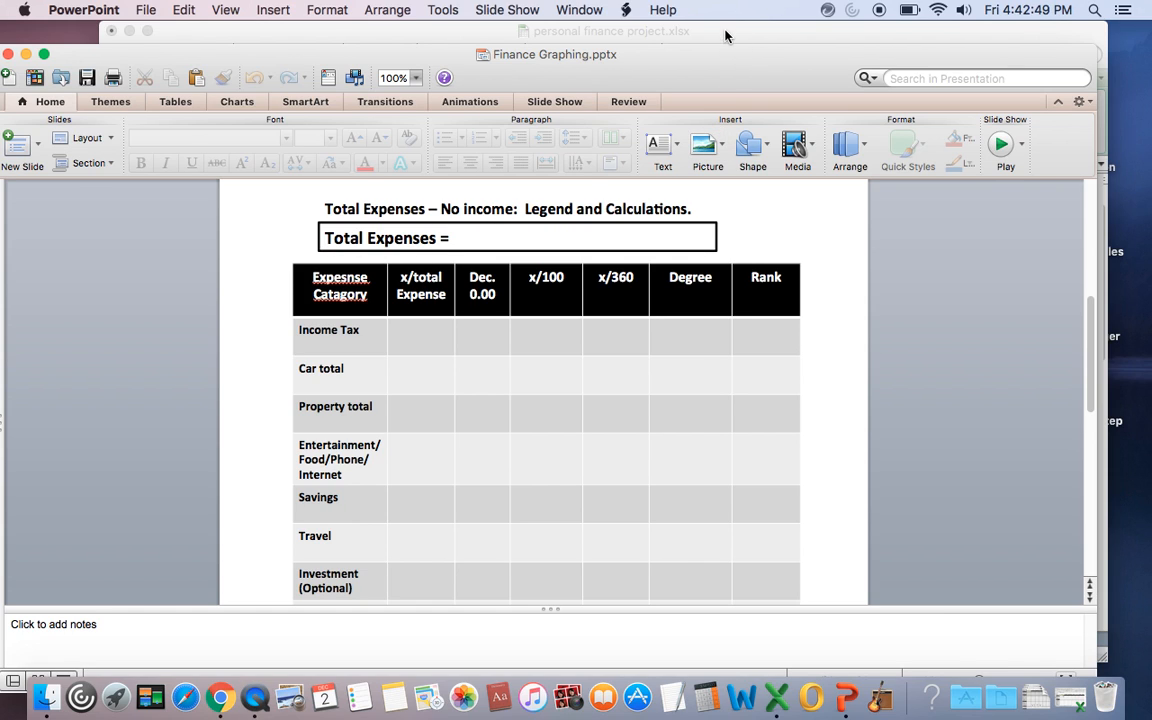
- Switch to the personal finance project workbook in Excel and fill the Income Tax per-year cell with yellow
{"action": "left_click", "coordinate": [655, 31]}
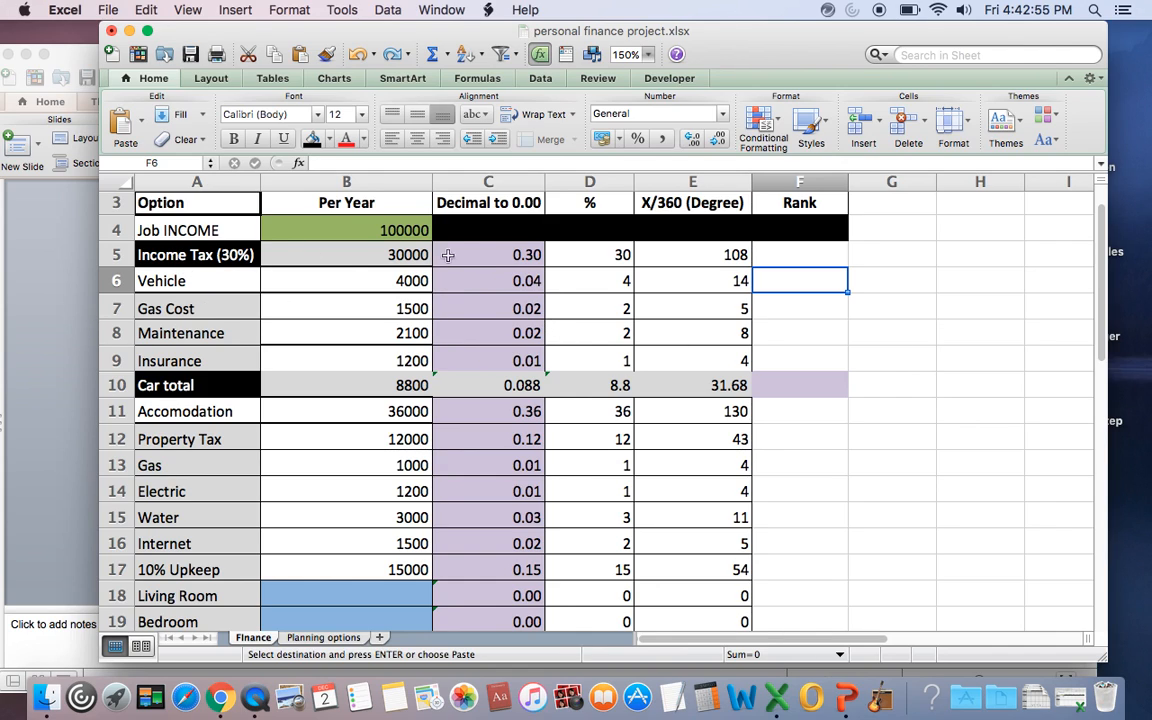
{"action": "left_click", "coordinate": [375, 256]}
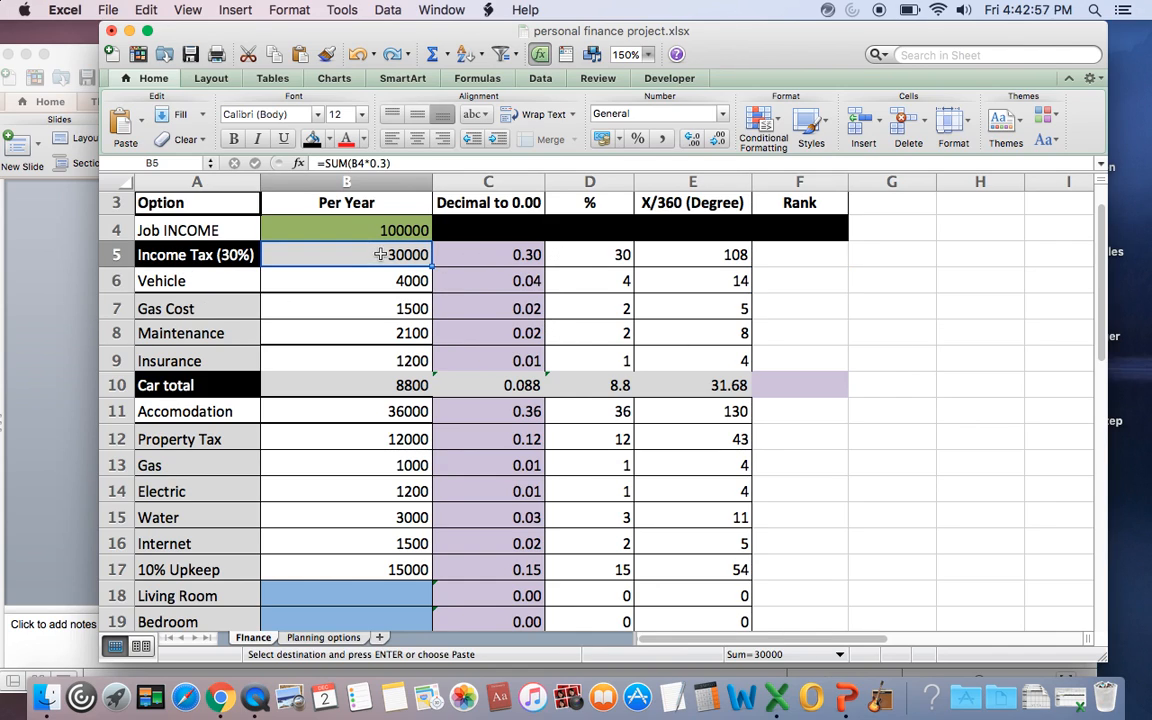
{"action": "left_click", "coordinate": [330, 144]}
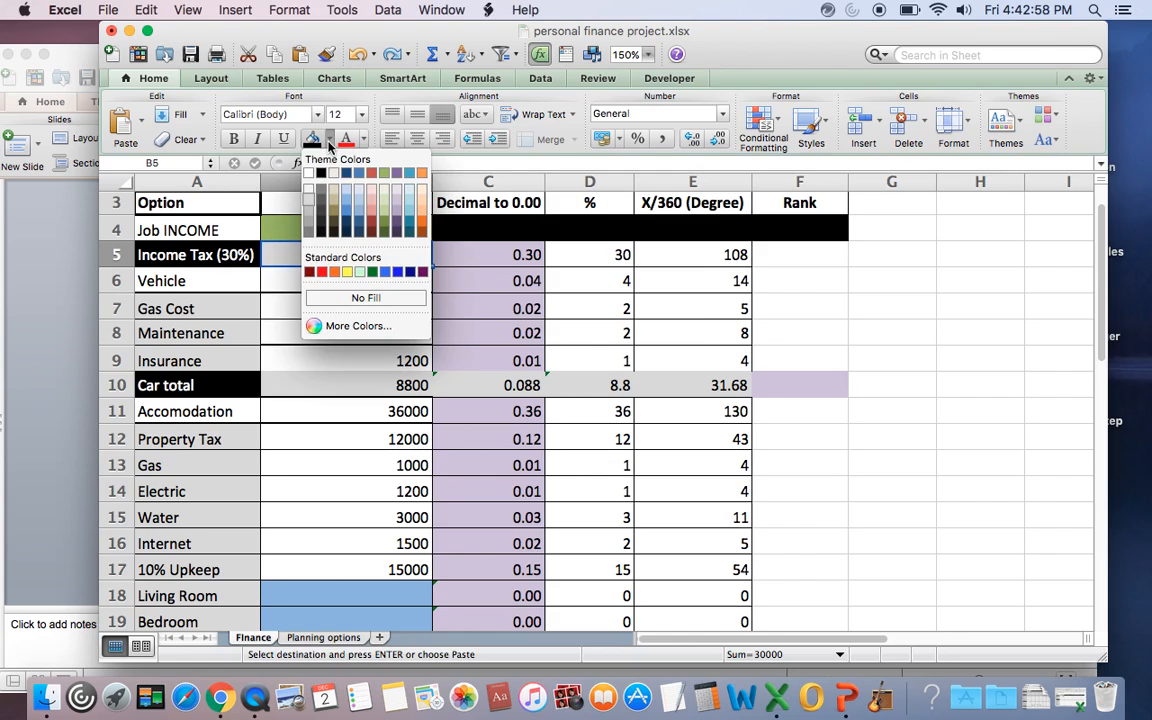
{"action": "left_click", "coordinate": [347, 271]}
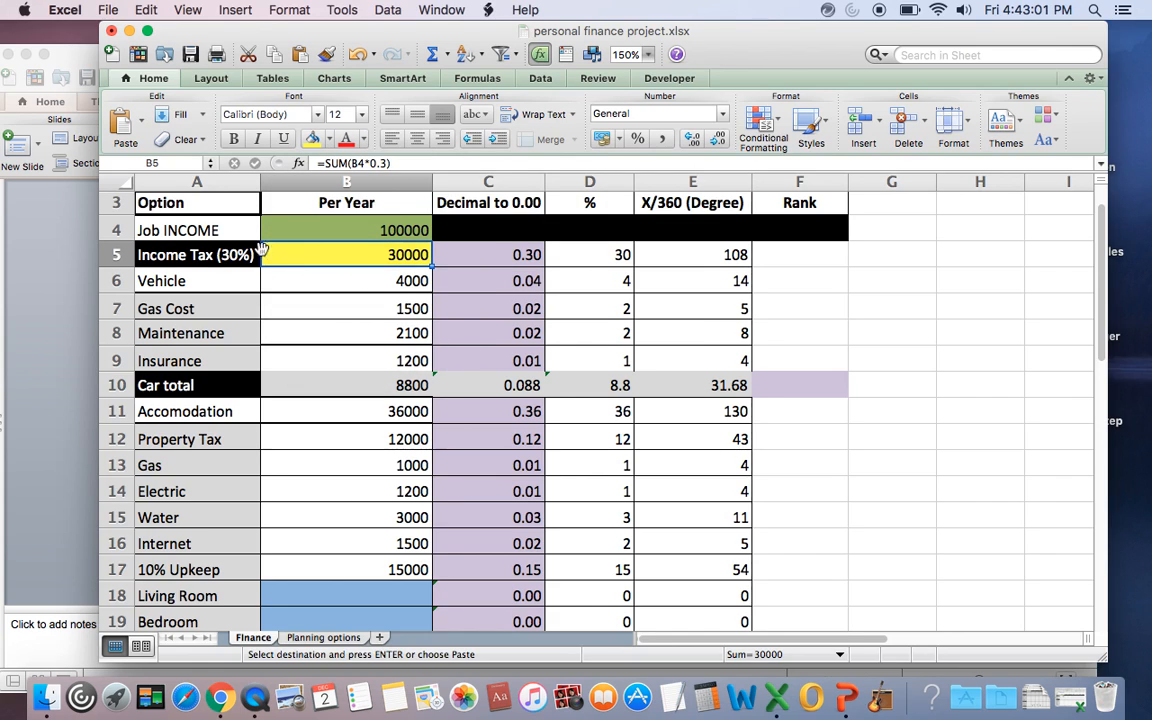
- Fill the Car total and Property Total per-year cells with yellow
{"action": "left_click", "coordinate": [334, 386]}
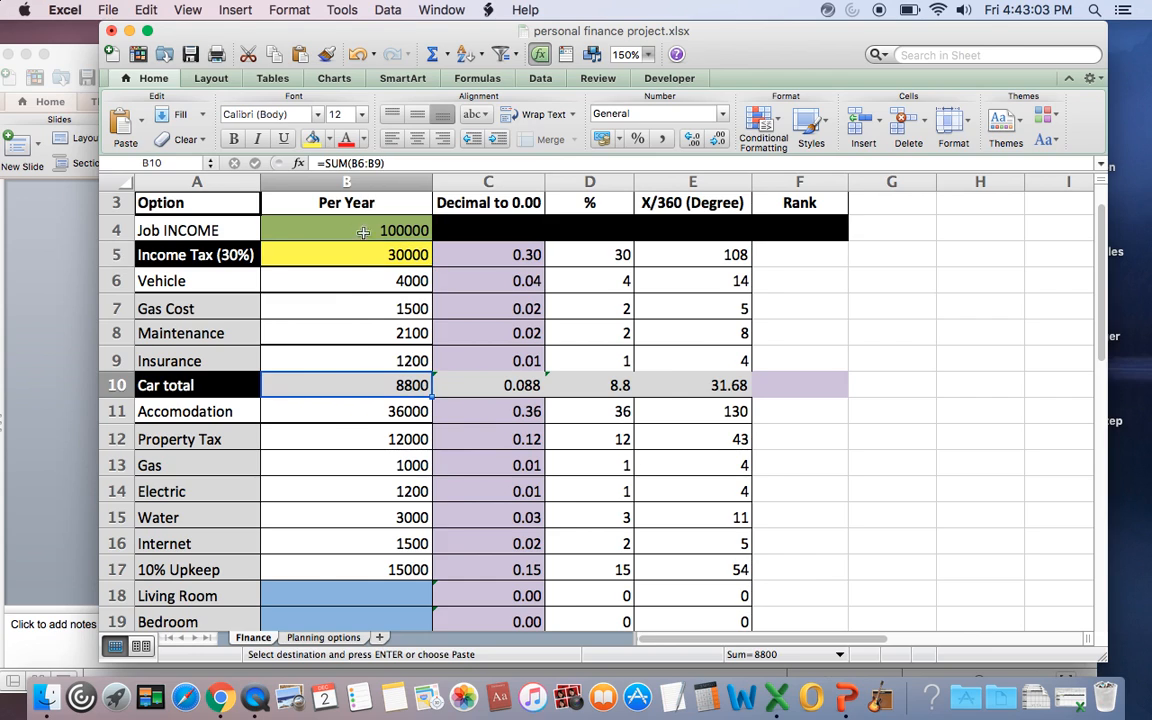
{"action": "left_click", "coordinate": [313, 140]}
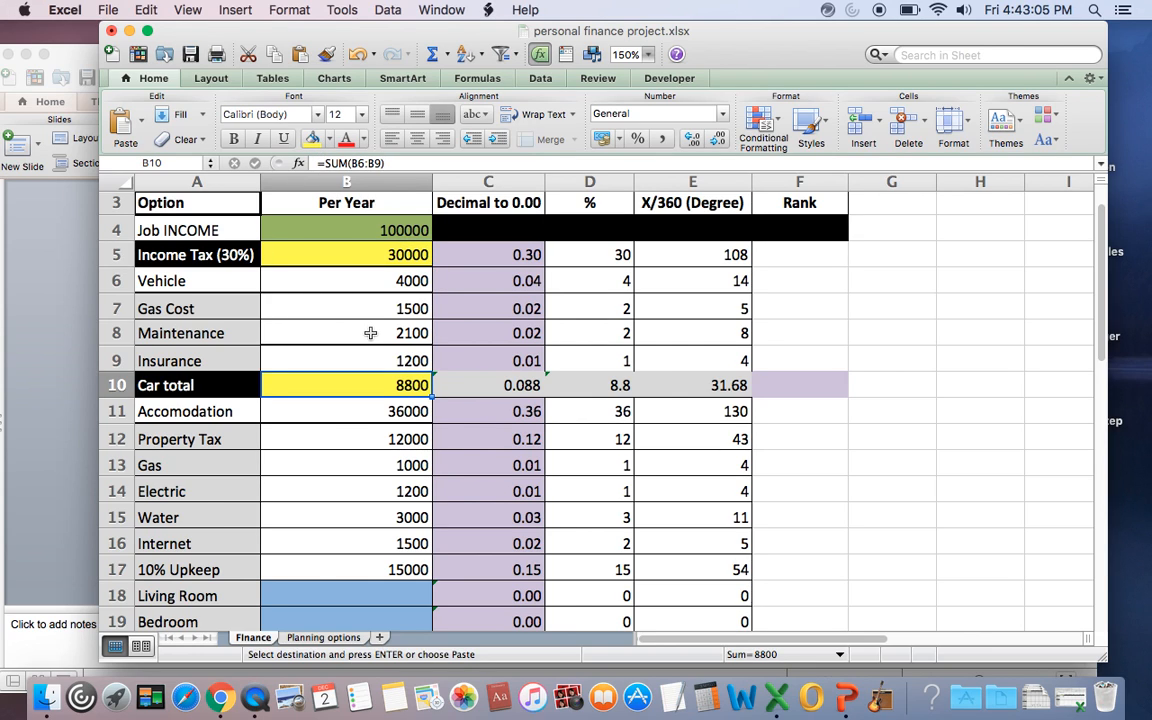
{"action": "scroll", "coordinate": [372, 334], "scroll_direction": "down", "scroll_amount": 5}
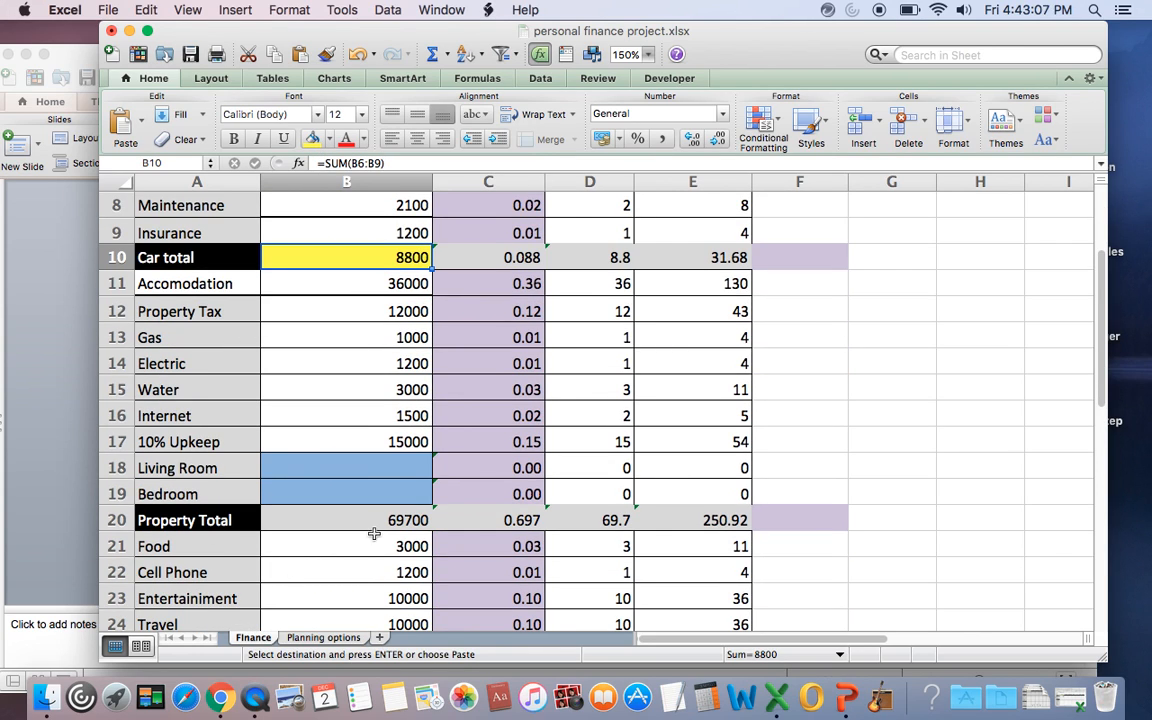
{"action": "left_click", "coordinate": [372, 523]}
{"action": "left_click", "coordinate": [313, 140]}
- Fill the per-year cells of Food, Cell Phone and Entertainment (B21:B23) with light green
{"action": "scroll", "coordinate": [327, 321], "scroll_direction": "down", "scroll_amount": 5}
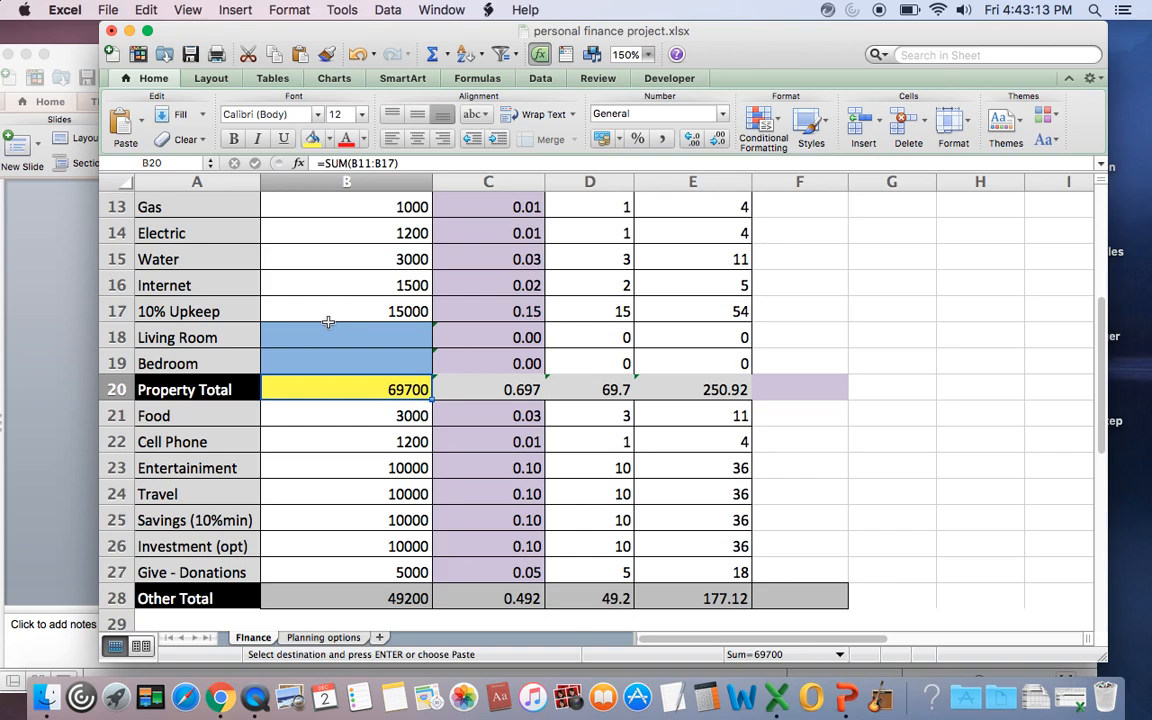
{"action": "left_click", "coordinate": [352, 413]}
{"action": "left_click_drag", "start_coordinate": [352, 413], "coordinate": [351, 468]}
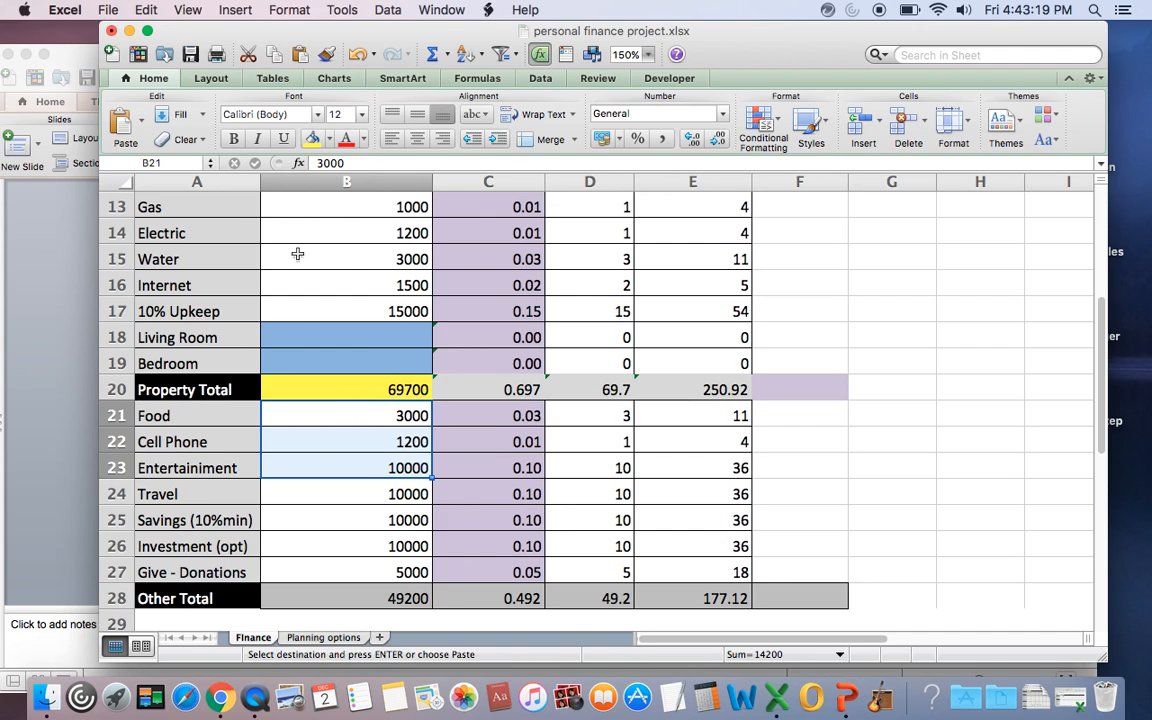
{"action": "left_click", "coordinate": [329, 138]}
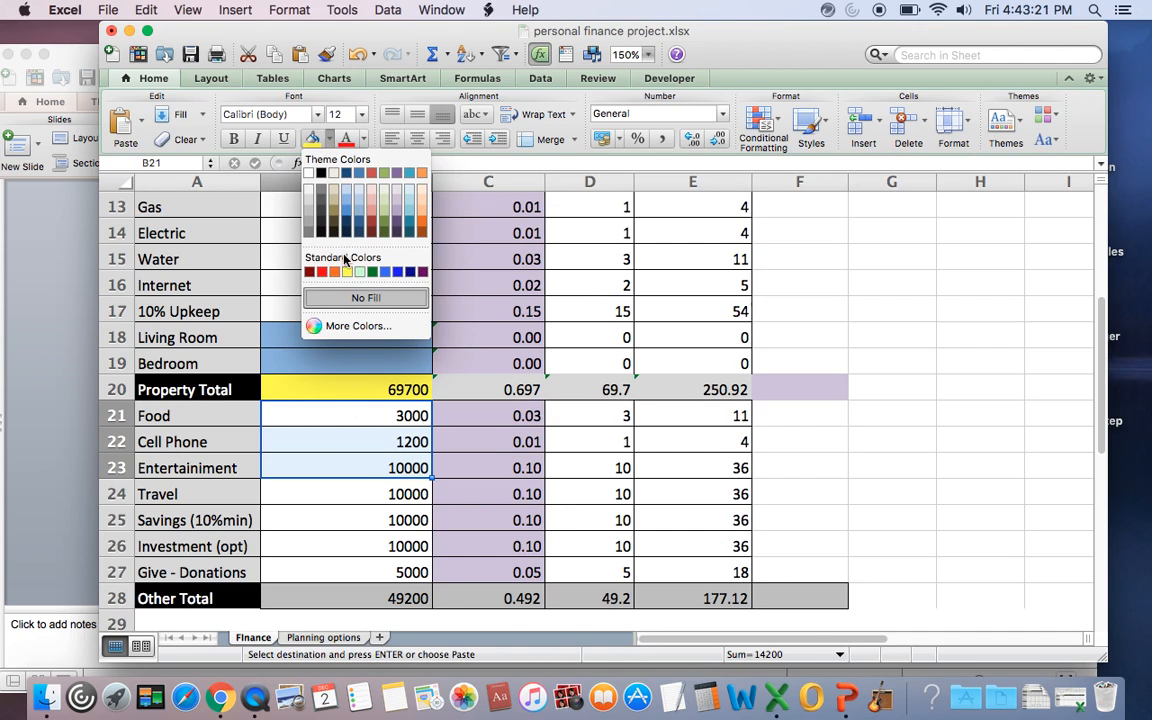
{"action": "left_click", "coordinate": [359, 271]}
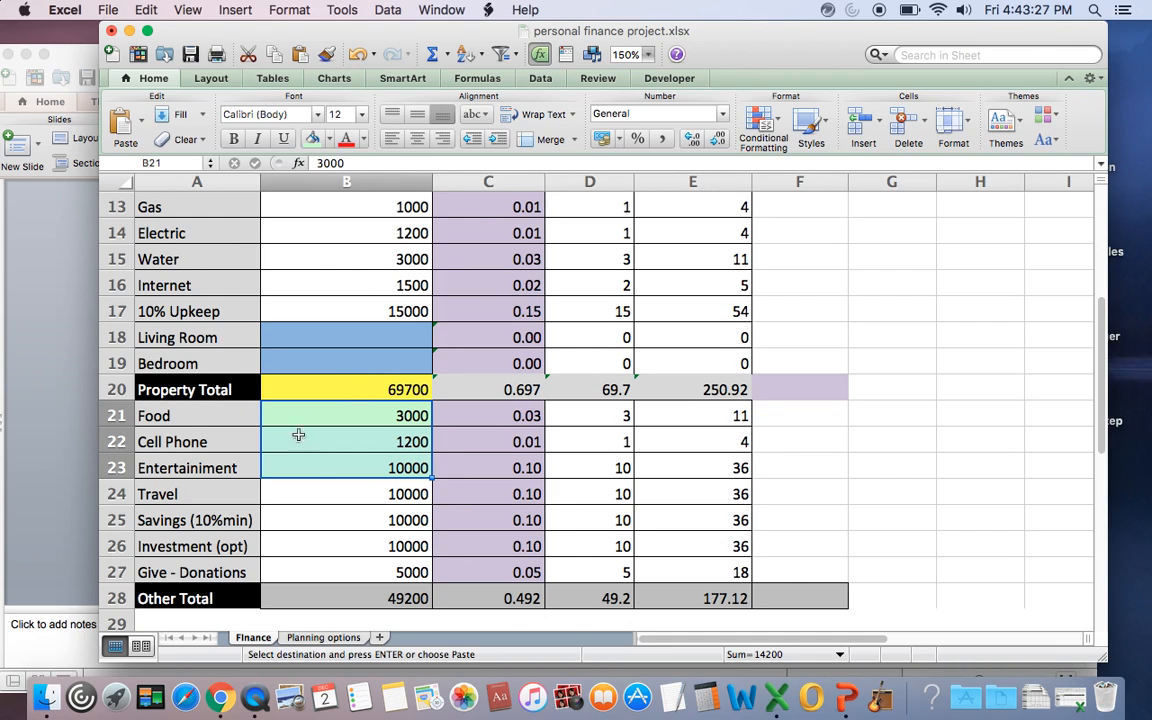
- Fill the Travel per-year cell with yellow
{"action": "left_click", "coordinate": [315, 494]}
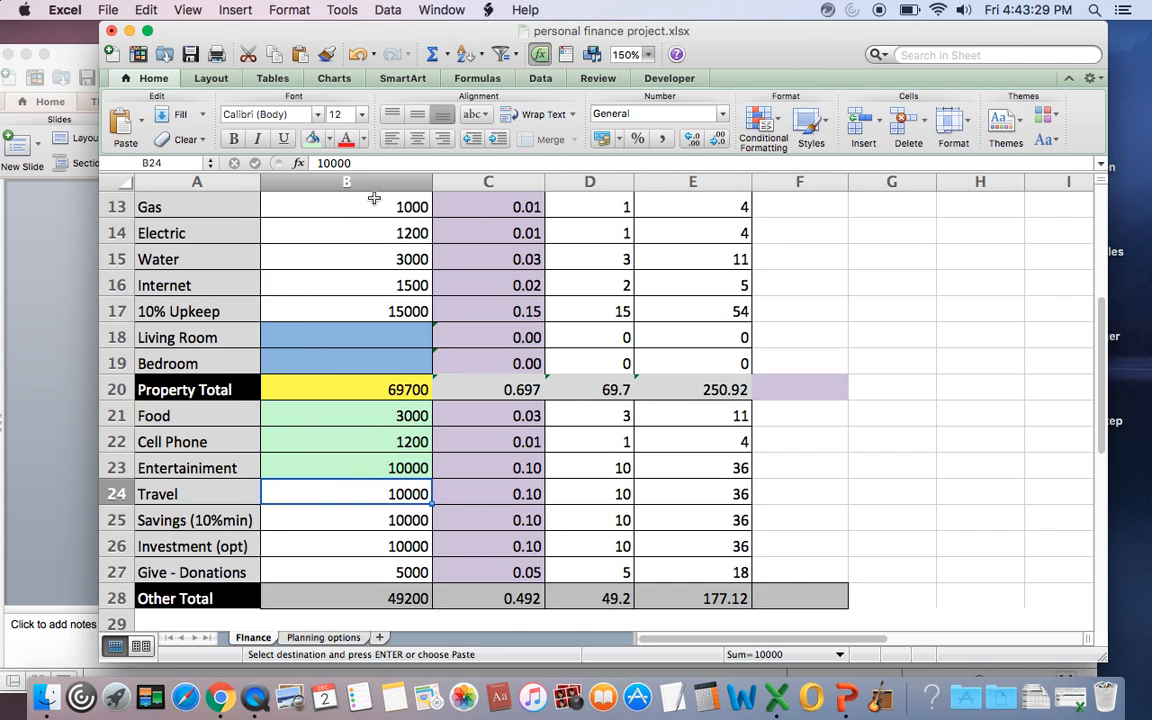
{"action": "left_click", "coordinate": [328, 139]}
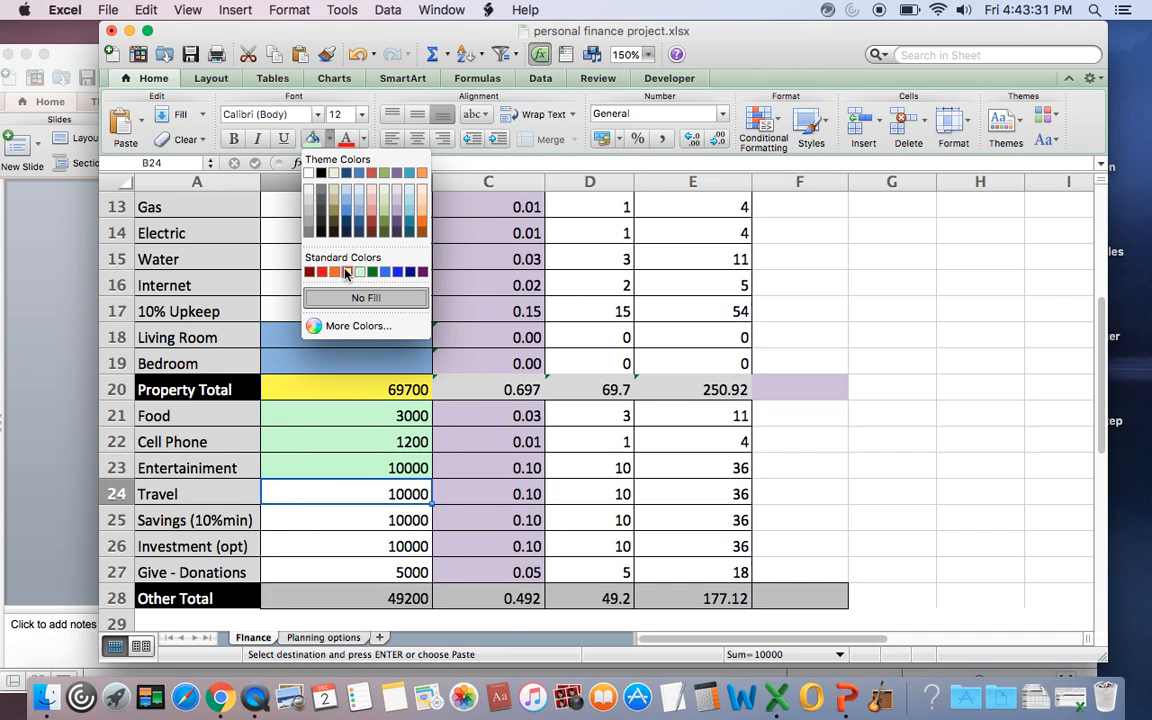
{"action": "left_click", "coordinate": [352, 273]}
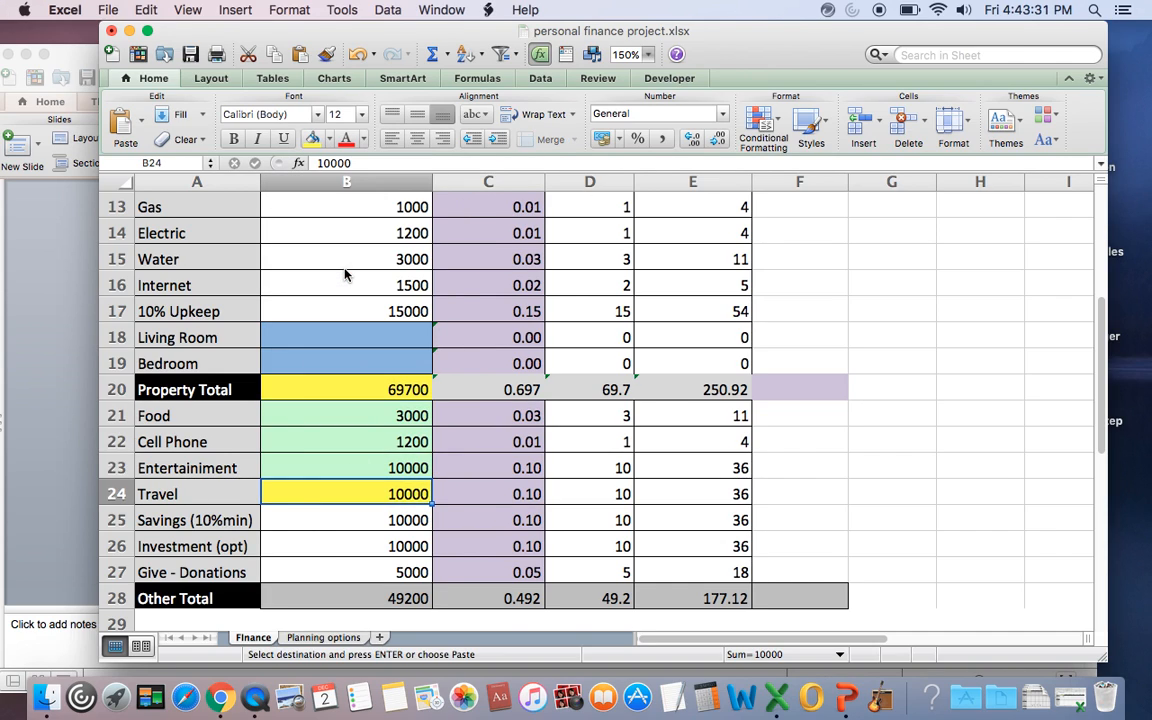
- Fill the per-year cells of Savings, Investment and Give - Donations (B25:B27) with yellow
{"action": "left_click", "coordinate": [303, 517]}
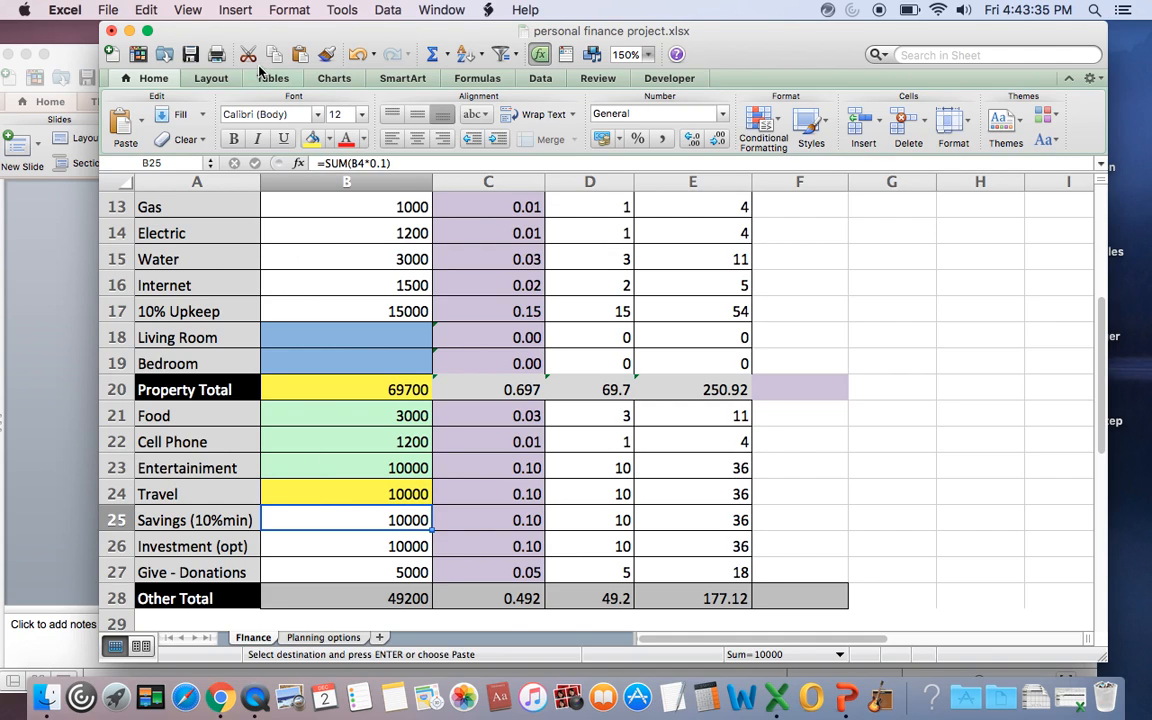
{"action": "left_click", "coordinate": [313, 139]}
{"action": "key", "text": "super+z"}
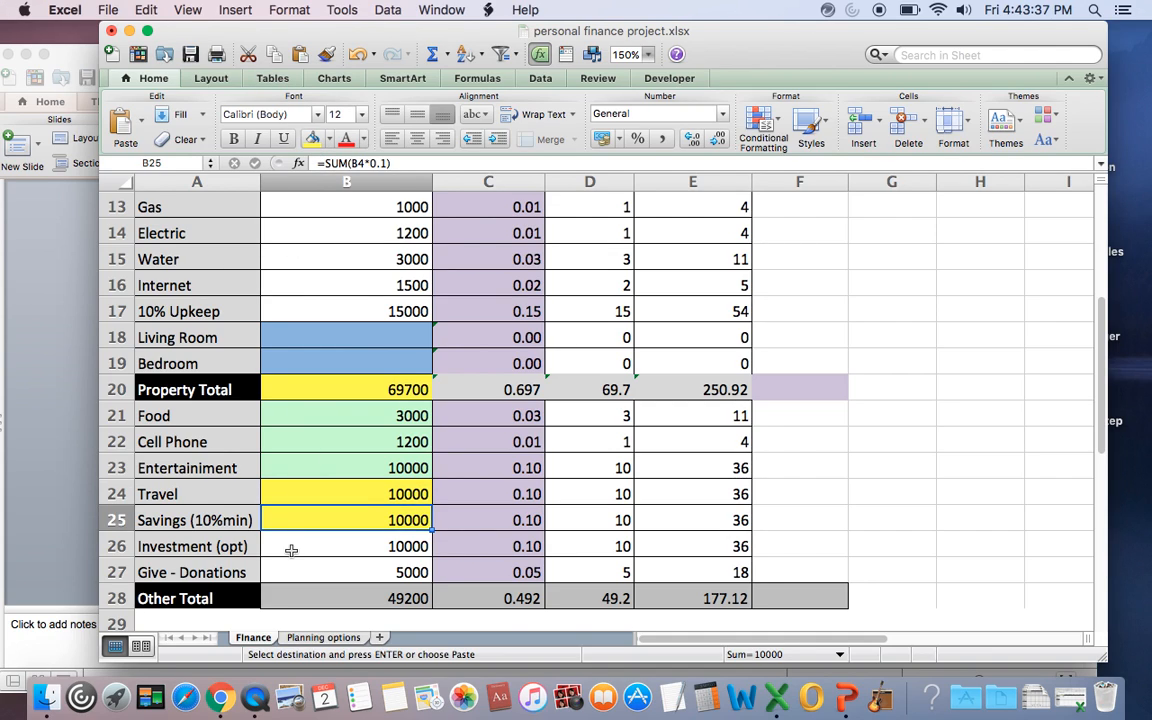
{"action": "left_click_drag", "start_coordinate": [297, 548], "coordinate": [301, 572]}
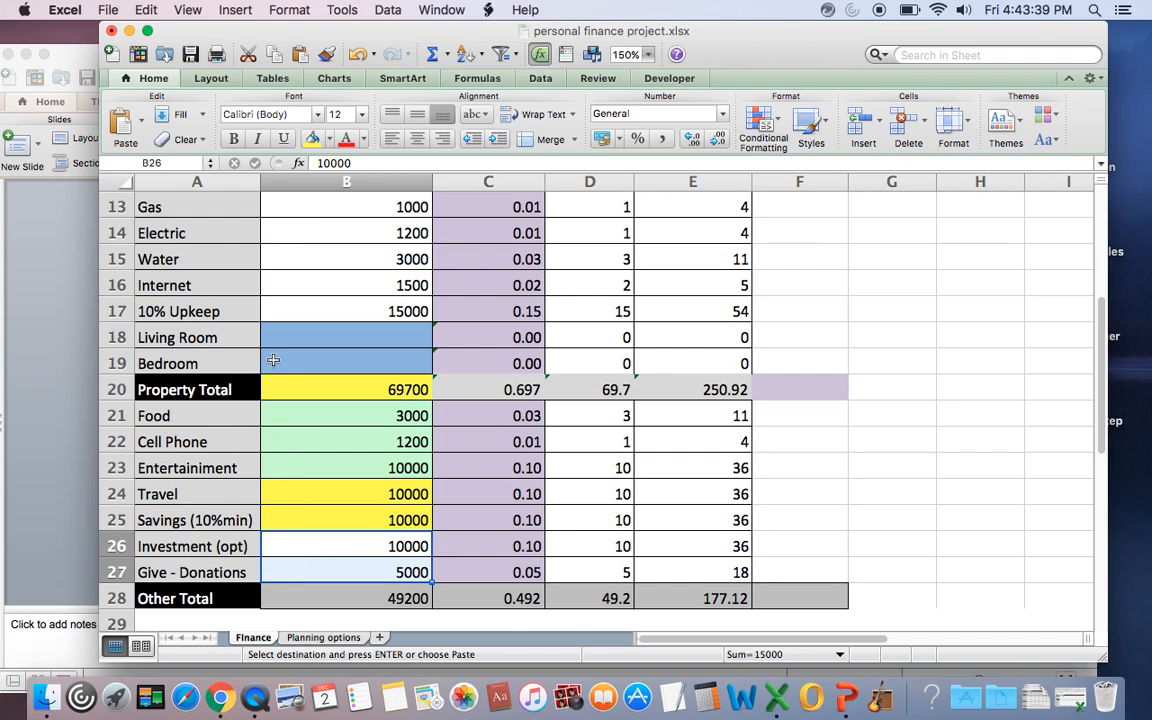
{"action": "left_click", "coordinate": [311, 140]}
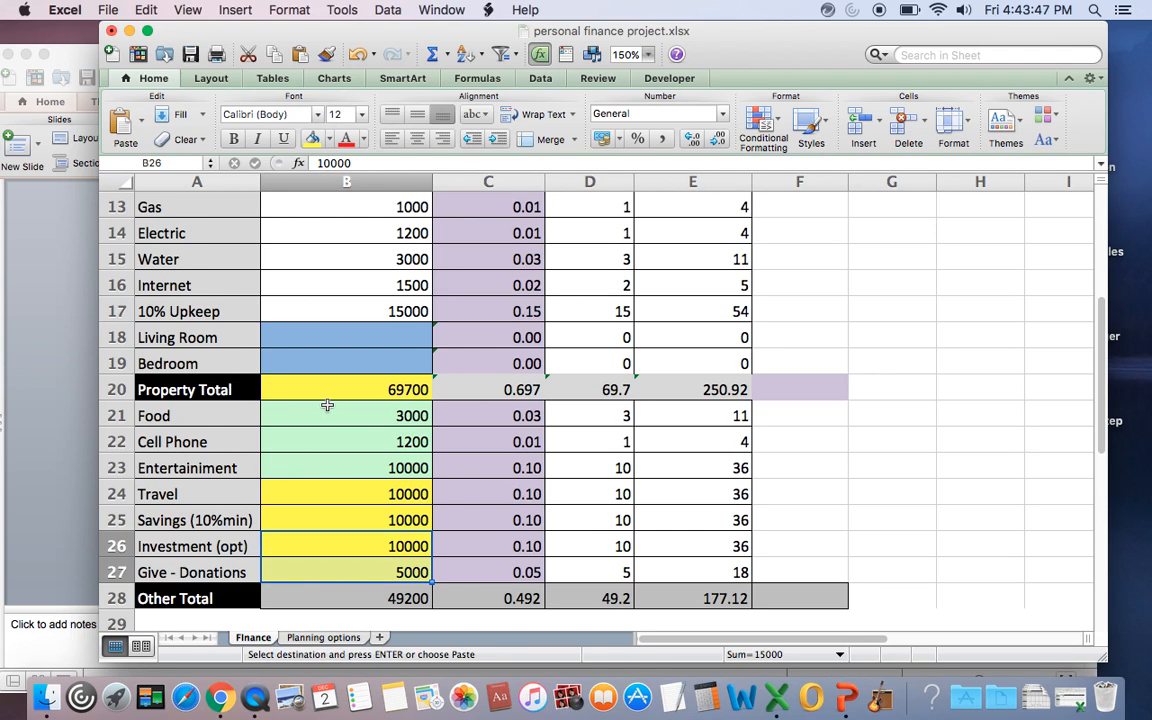
- Change the fill of the Food, Cell Phone and Entertainment per-year cells (B21:B23) to light red
{"action": "scroll", "coordinate": [327, 405], "scroll_direction": "down", "scroll_amount": 2}
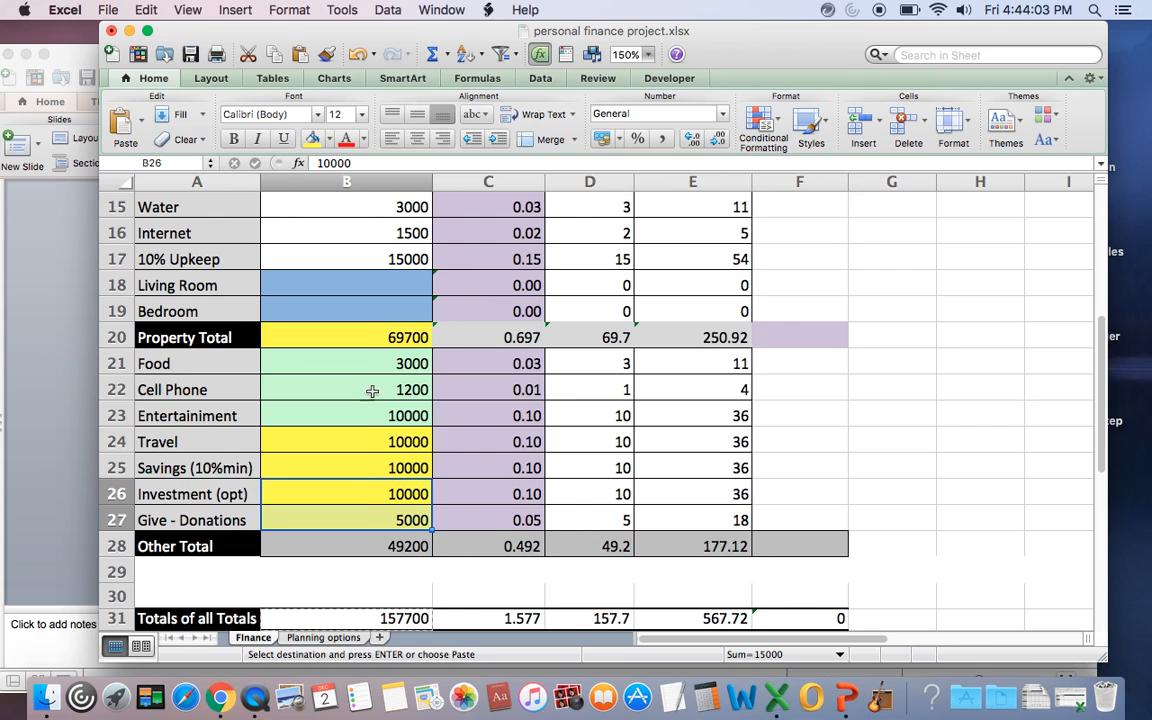
{"action": "scroll", "coordinate": [360, 463], "scroll_direction": "down", "scroll_amount": 2}
{"action": "scroll", "coordinate": [360, 463], "scroll_direction": "up", "scroll_amount": 3}
{"action": "scroll", "coordinate": [360, 463], "scroll_direction": "down", "scroll_amount": 2}
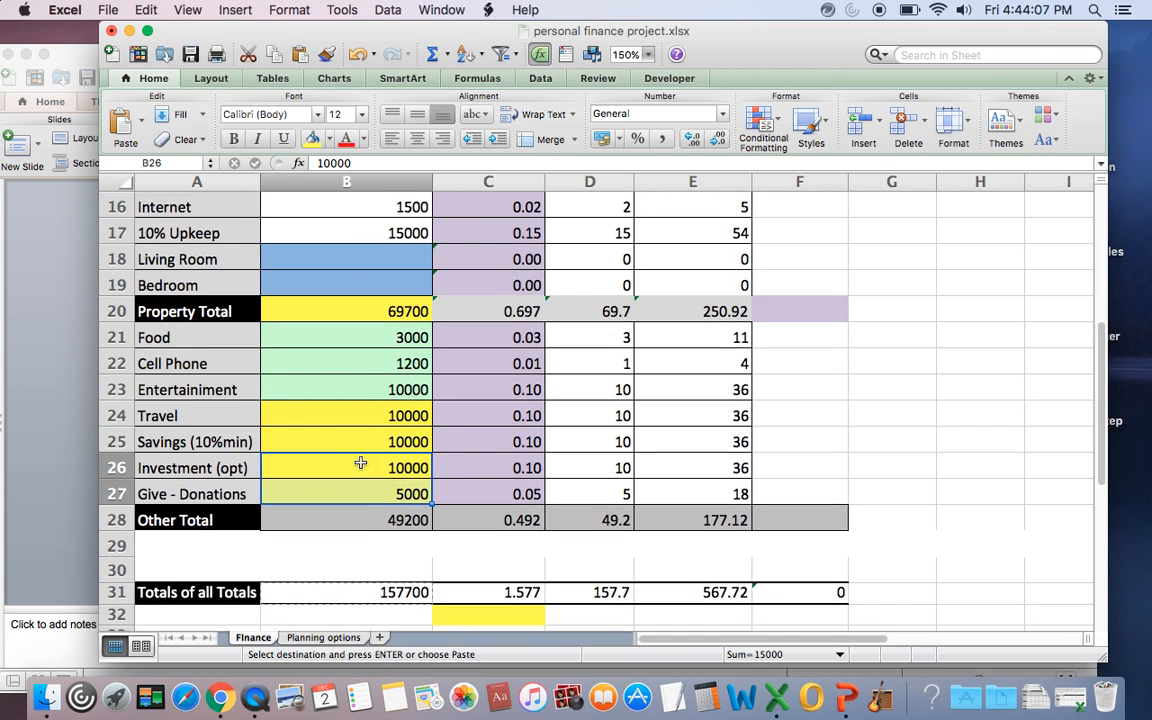
{"action": "scroll", "coordinate": [360, 463], "scroll_direction": "up", "scroll_amount": 15}
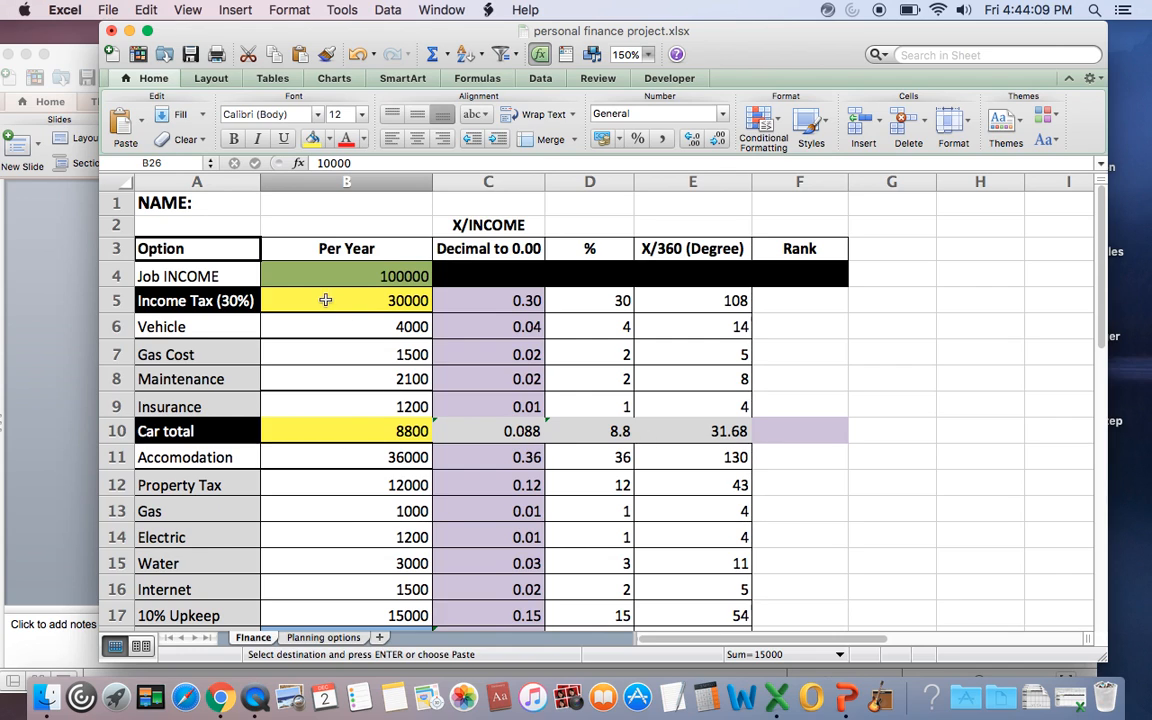
{"action": "scroll", "coordinate": [320, 365], "scroll_direction": "down", "scroll_amount": 13}
{"action": "left_click_drag", "start_coordinate": [311, 390], "coordinate": [311, 440]}
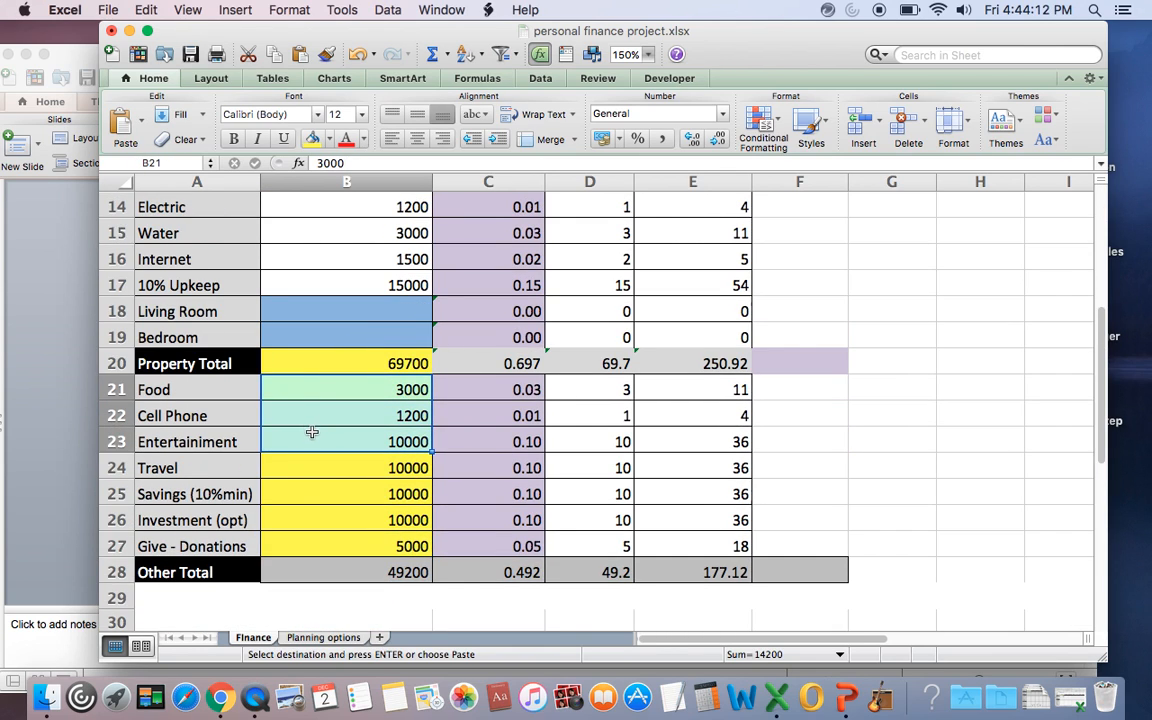
{"action": "left_click", "coordinate": [329, 138]}
{"action": "left_click", "coordinate": [374, 207]}
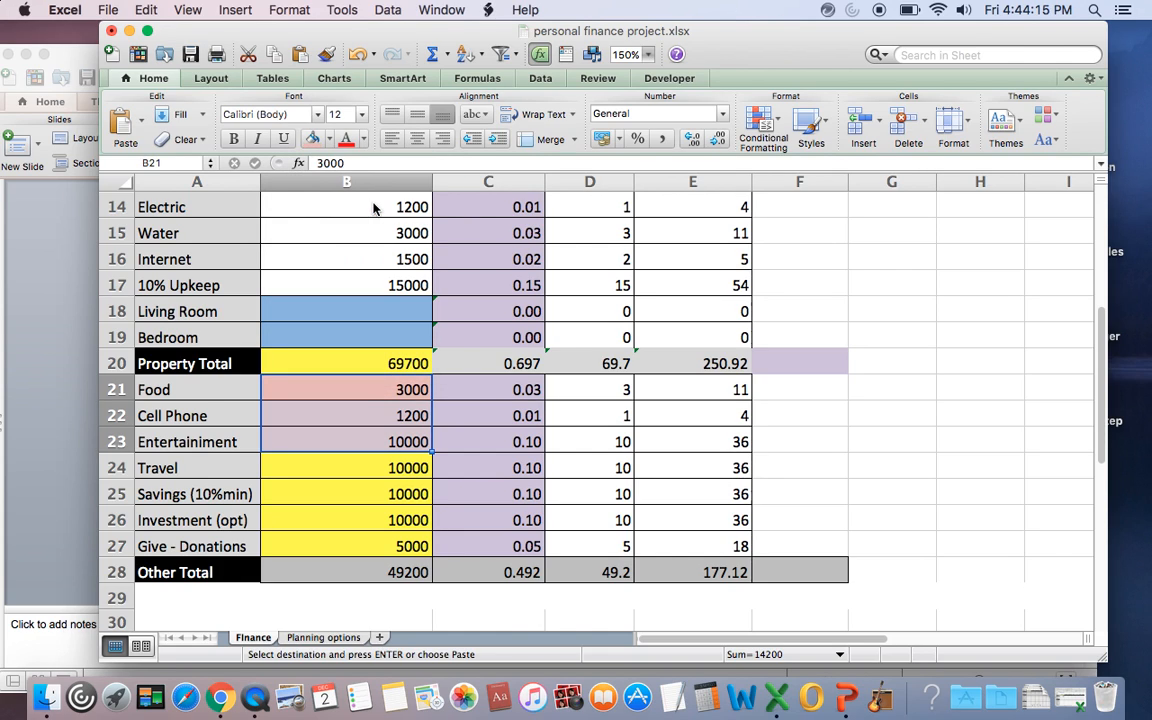
{"action": "left_click", "coordinate": [359, 386]}
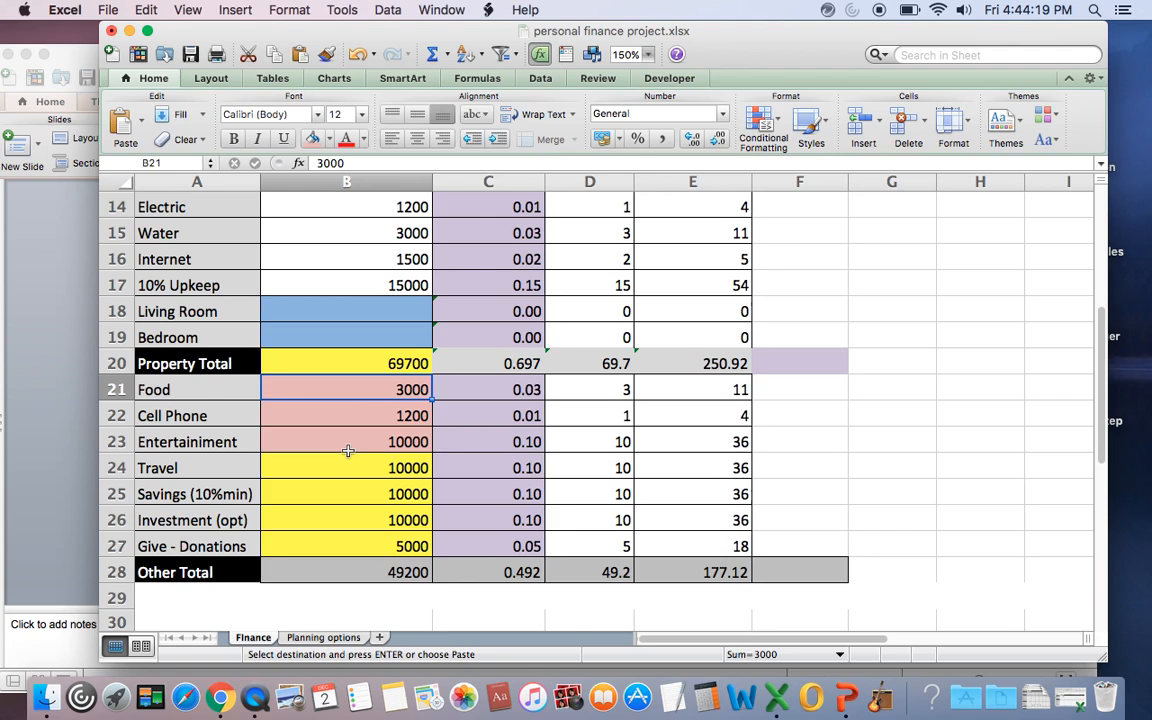
- Look up the per-year Totals of all Totals, switch to the PowerPoint presentation and enter $157700 after "Total Expenses ="
{"action": "scroll", "coordinate": [347, 451], "scroll_direction": "down", "scroll_amount": 3}
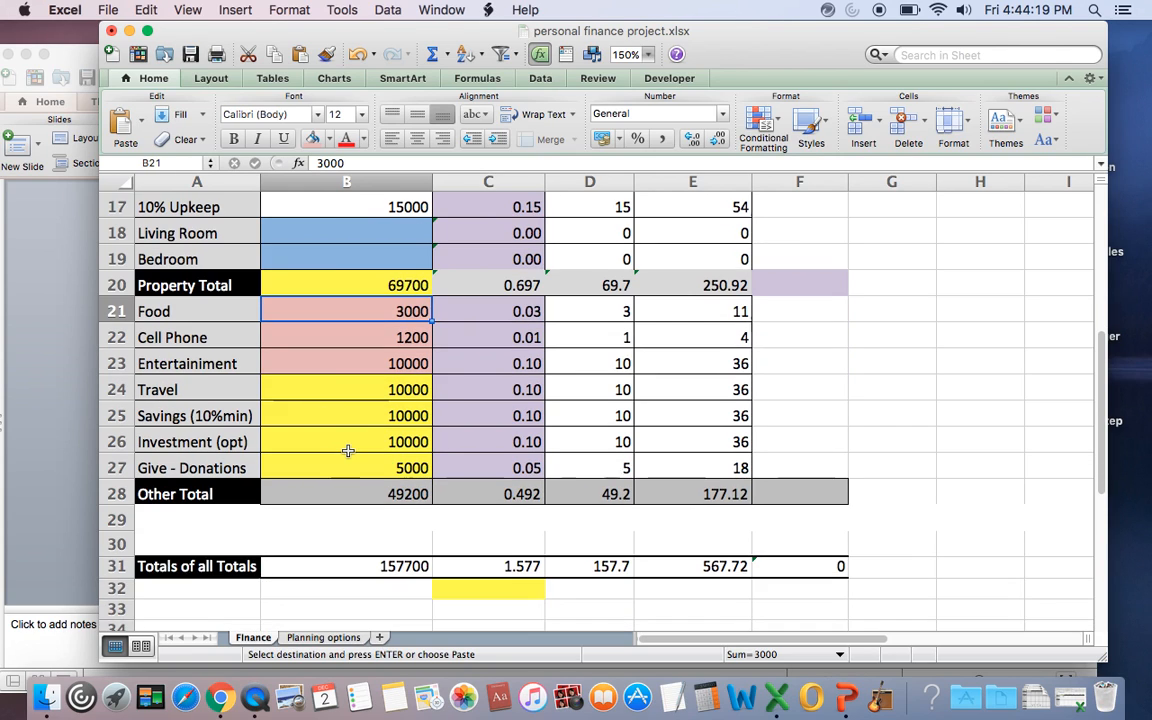
{"action": "left_click", "coordinate": [390, 567]}
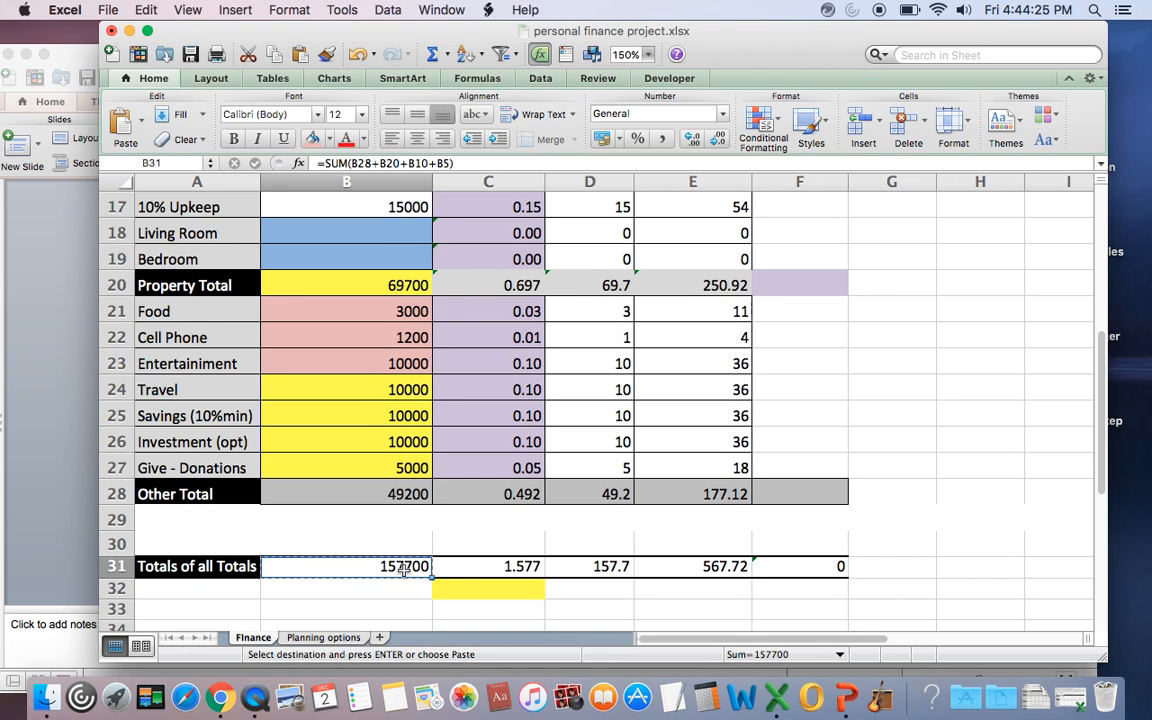
{"action": "left_click", "coordinate": [52, 335]}
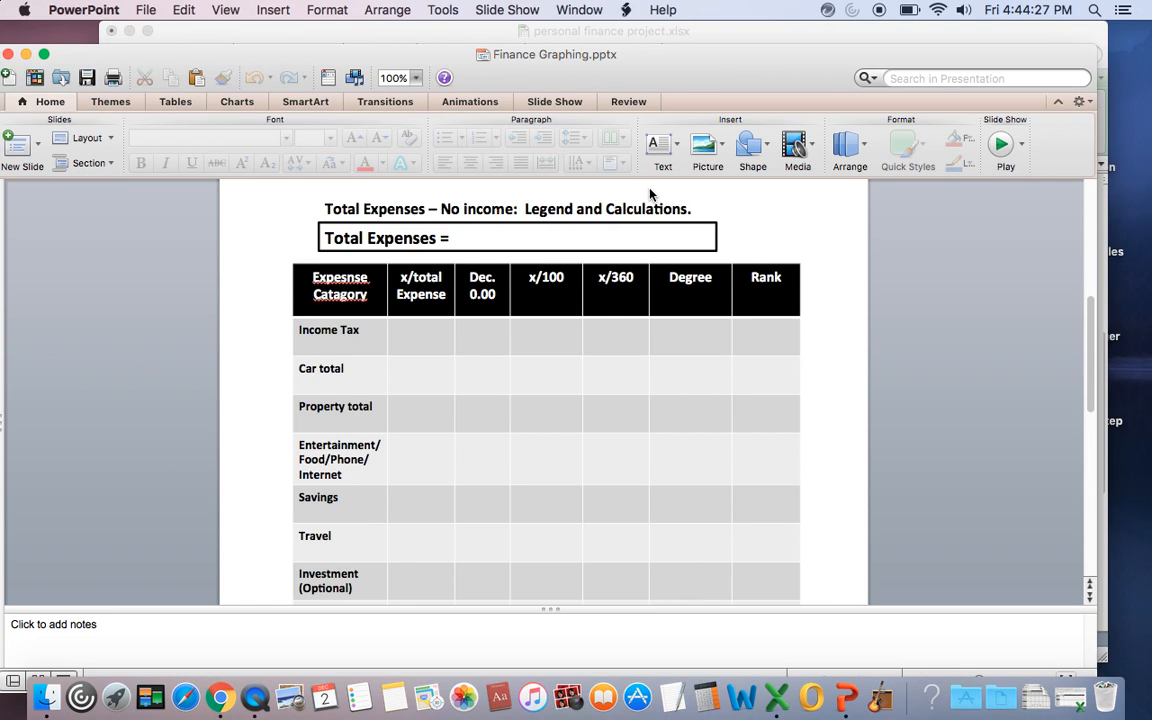
{"action": "left_click", "coordinate": [499, 239]}
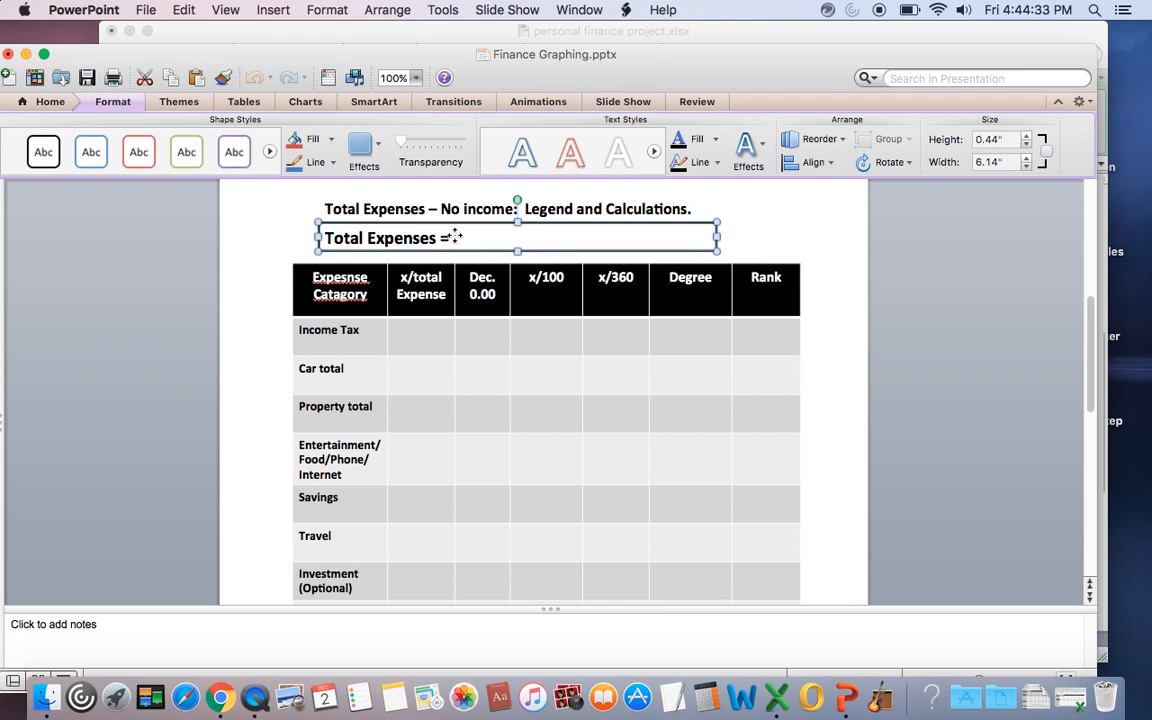
{"action": "left_click", "coordinate": [753, 211]}
{"action": "left_click", "coordinate": [465, 237]}
{"action": "double_click", "coordinate": [416, 233]}
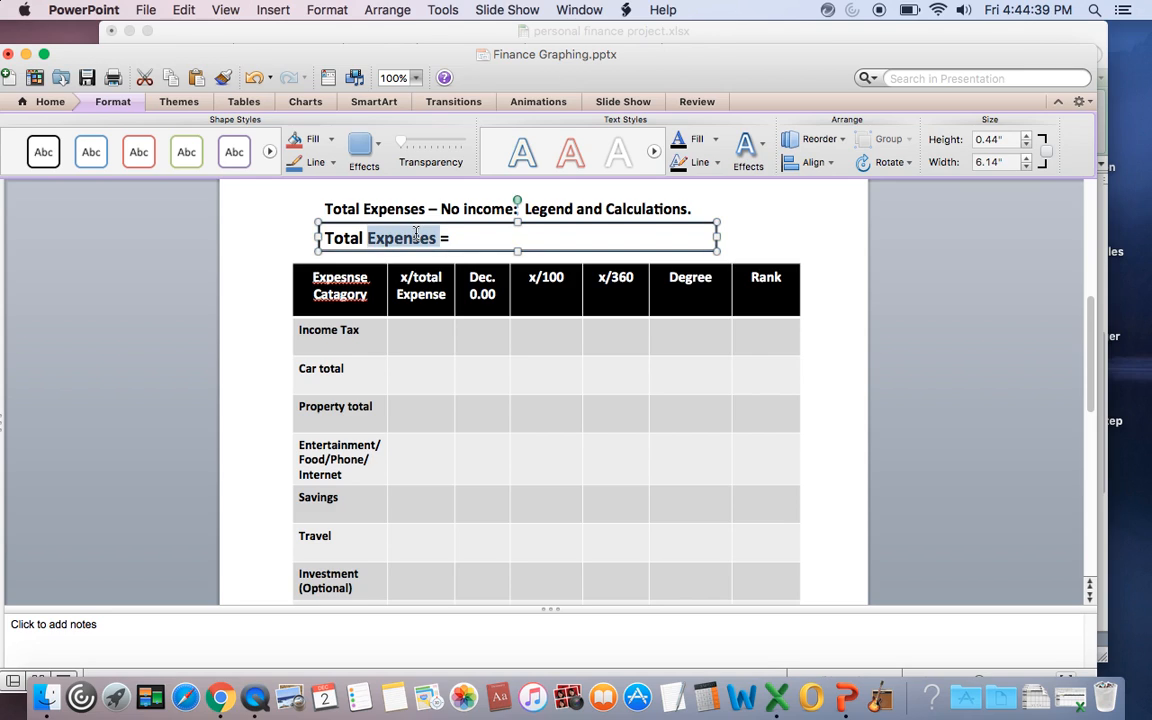
{"action": "left_click", "coordinate": [416, 233]}
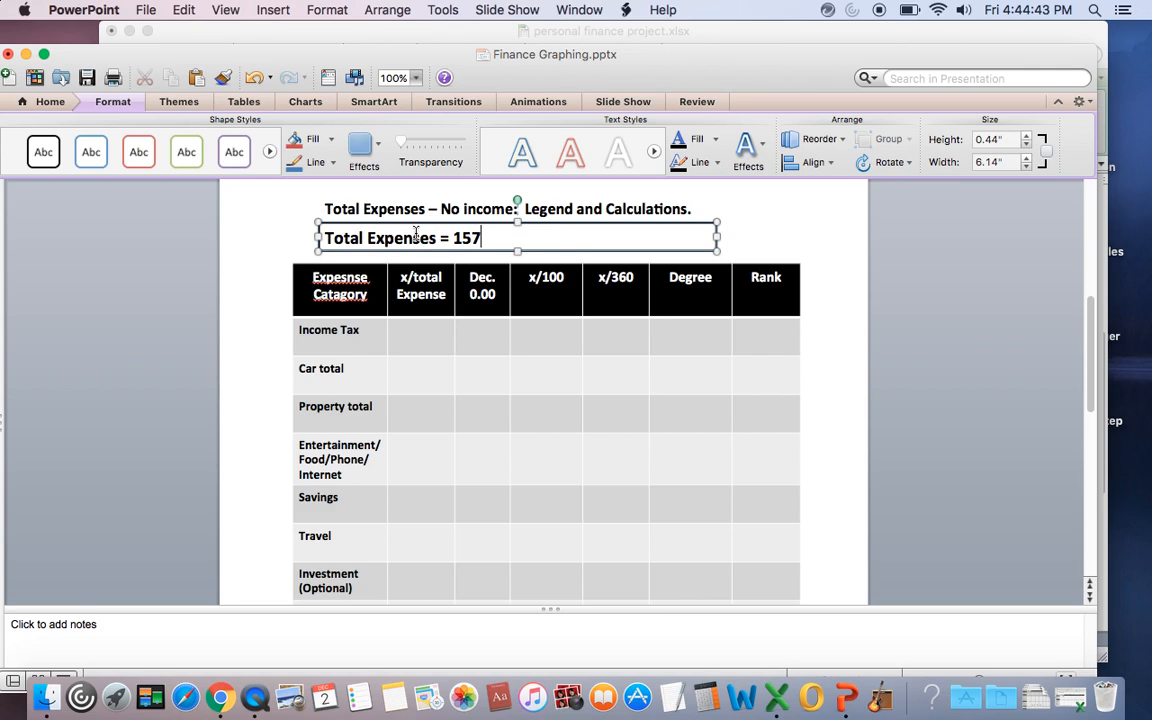
{"action": "type", "text": "00"}
{"action": "left_click", "coordinate": [455, 238]}
{"action": "type", "text": "$"}
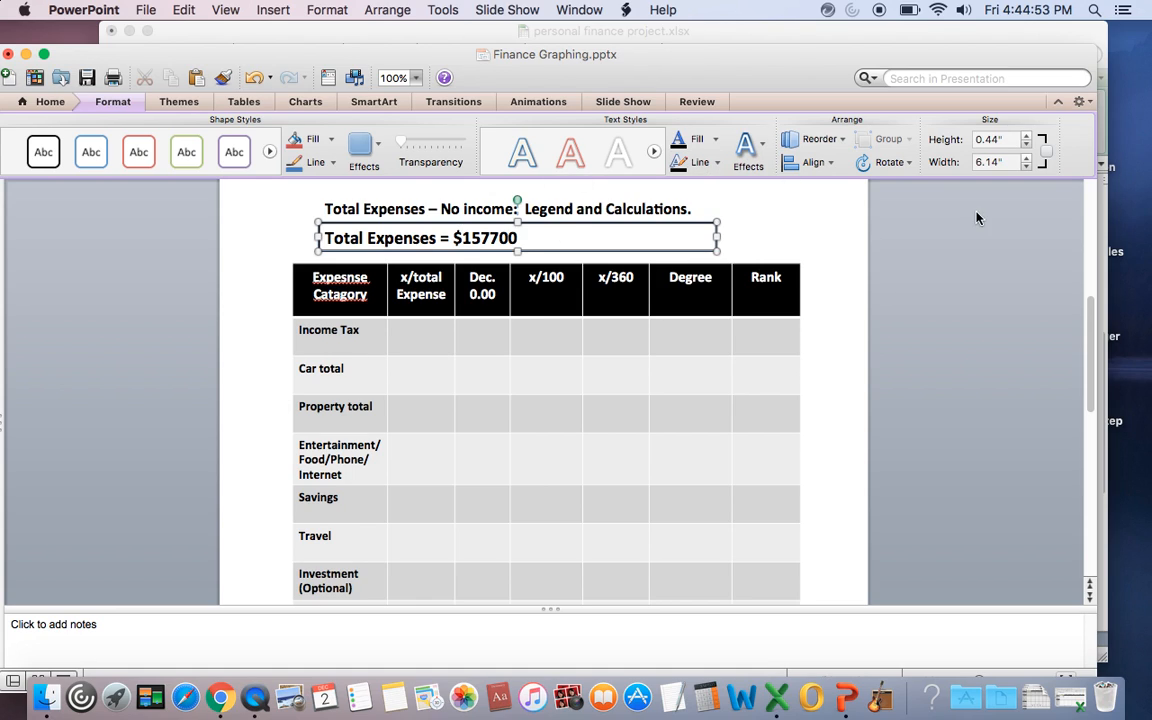
- Arrange the narrowed presentation window and the personal finance workbook side by side
{"action": "left_click_drag", "start_coordinate": [1099, 211], "coordinate": [440, 210]}
{"action": "left_click", "coordinate": [936, 33]}
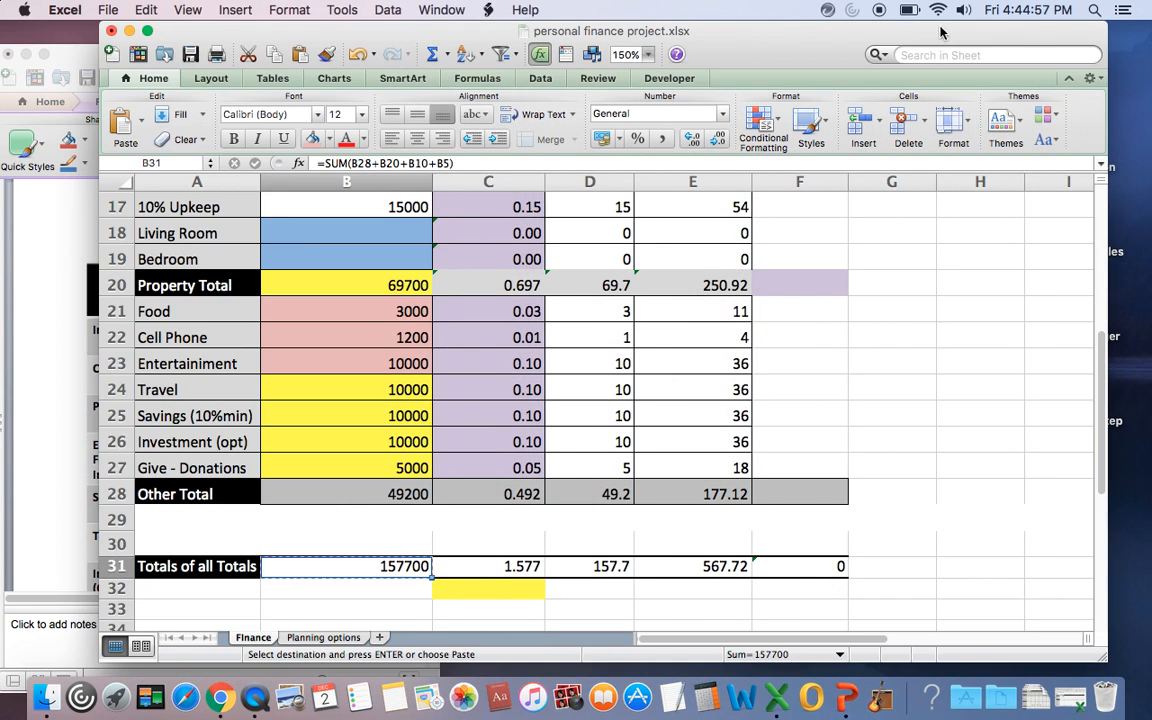
{"action": "left_click_drag", "start_coordinate": [699, 33], "coordinate": [1080, 33]}
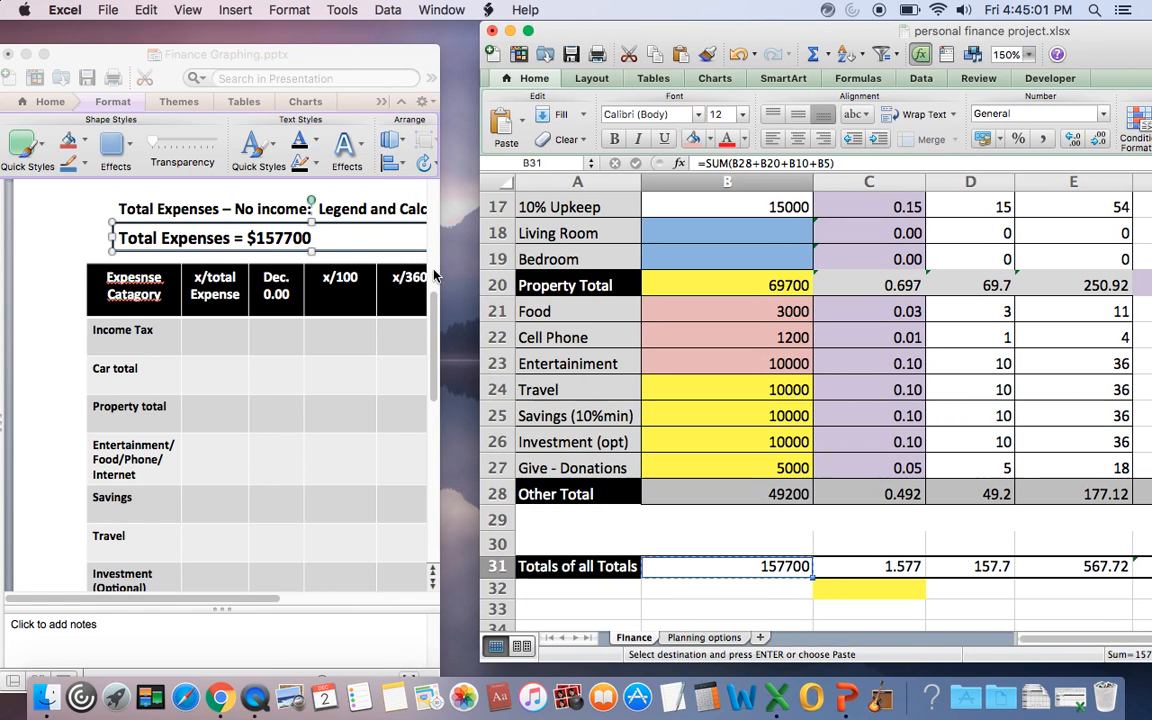
{"action": "left_click_drag", "start_coordinate": [434, 275], "coordinate": [510, 276]}
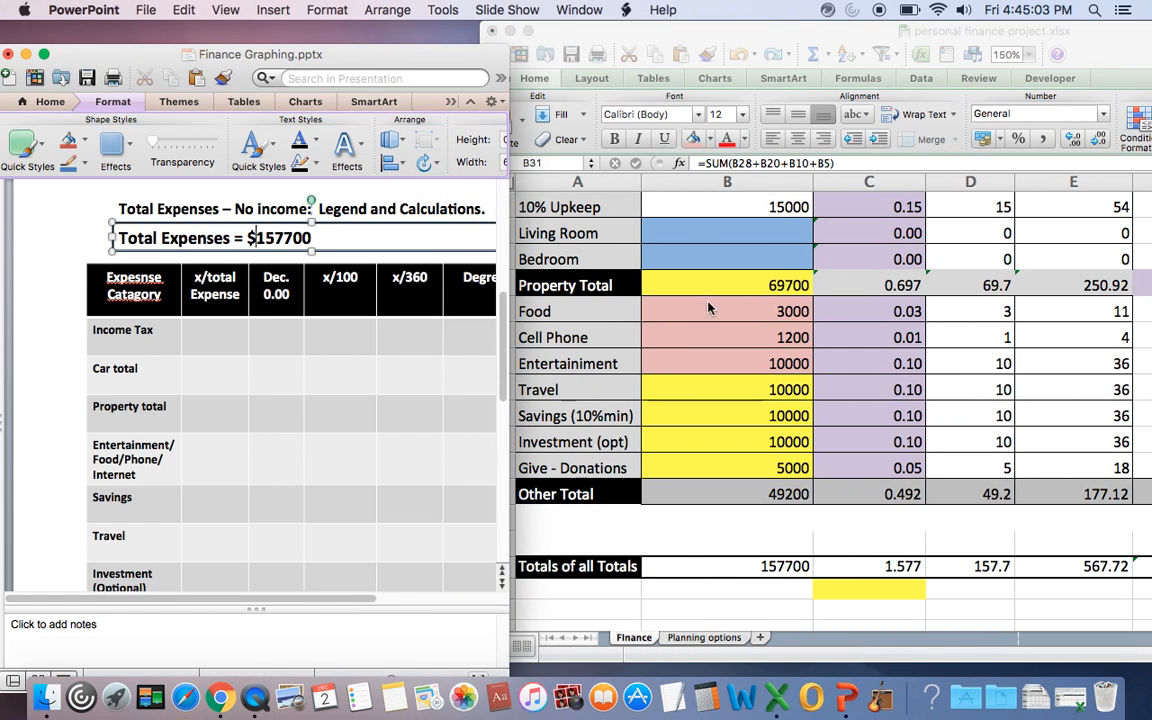
- Enter 300000/157700 in the Income Tax row's x/total Expense cell of the slide table
{"action": "scroll", "coordinate": [712, 308], "scroll_direction": "up", "scroll_amount": 10}
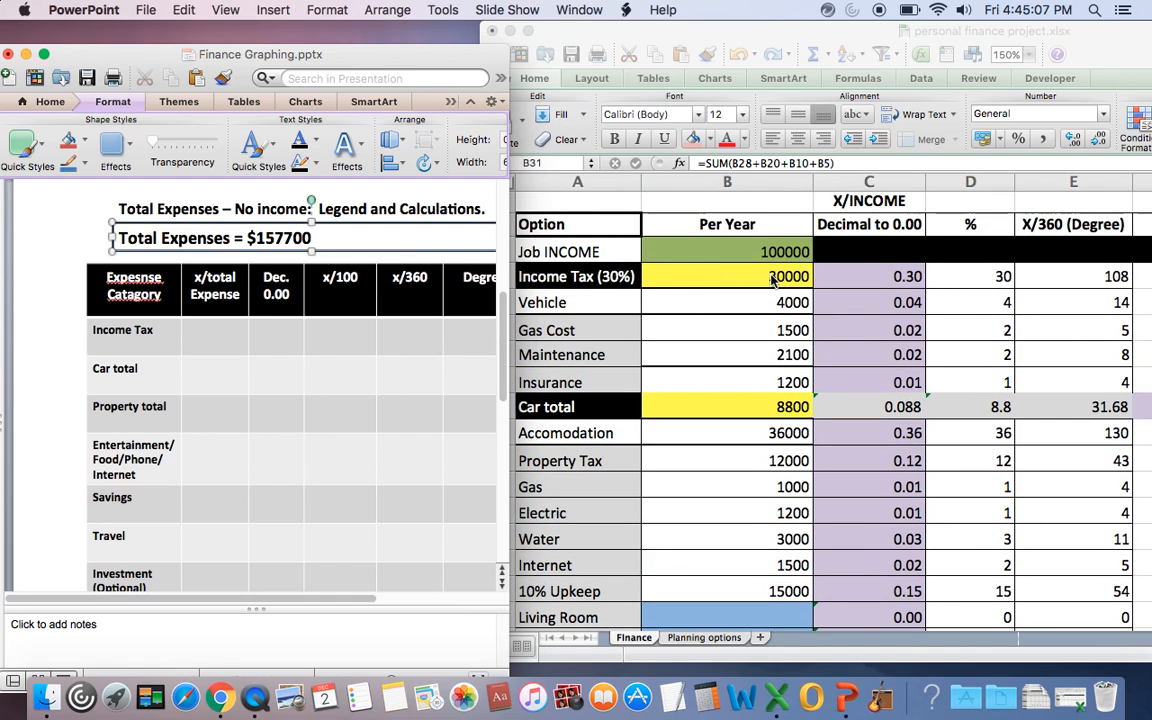
{"action": "left_click", "coordinate": [214, 334]}
{"action": "type", "text": "3"}
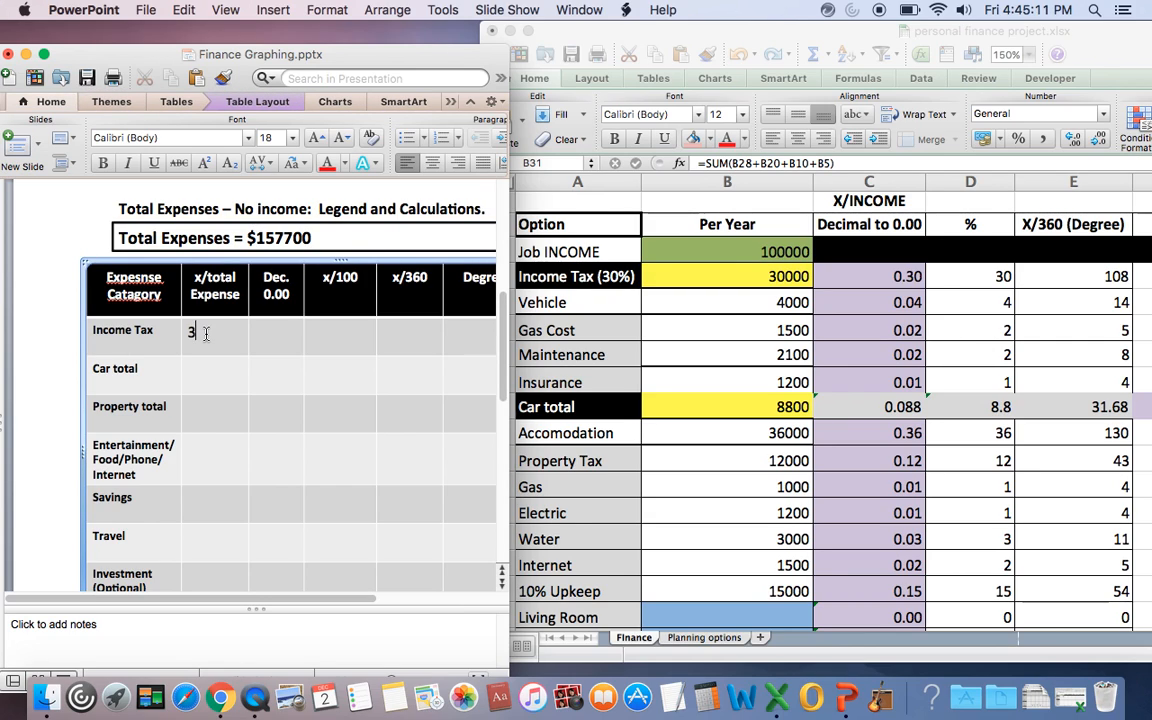
{"action": "type", "text": "00000/"}
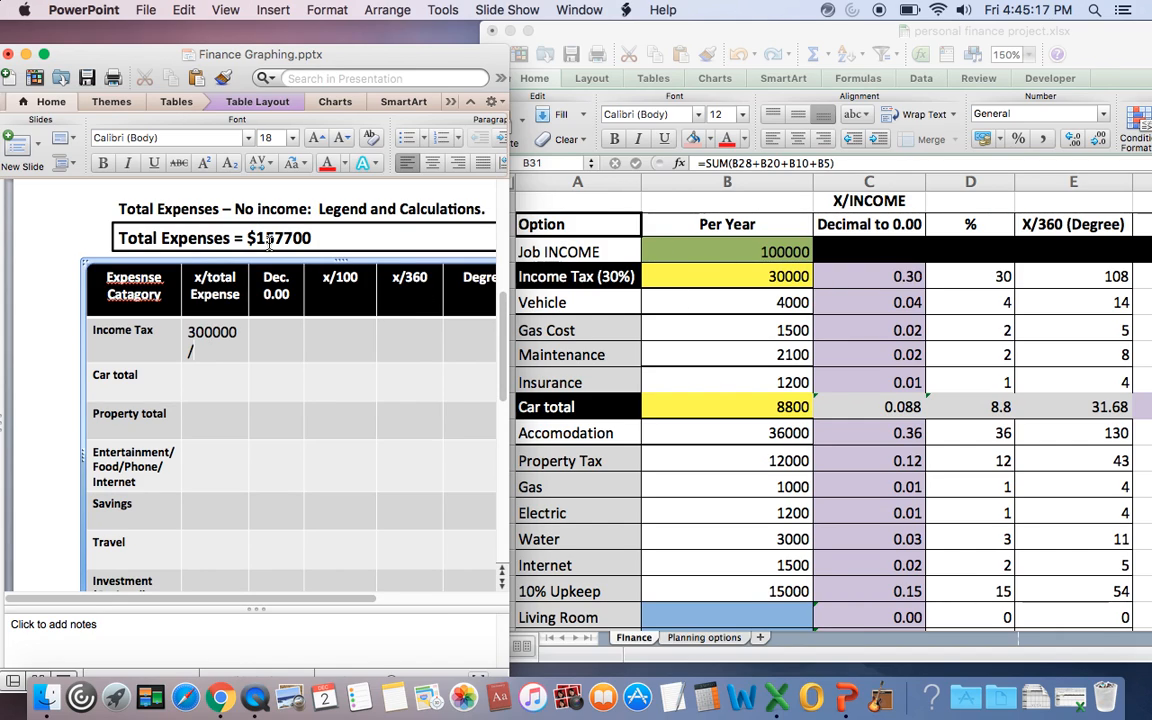
{"action": "type", "text": "157700"}
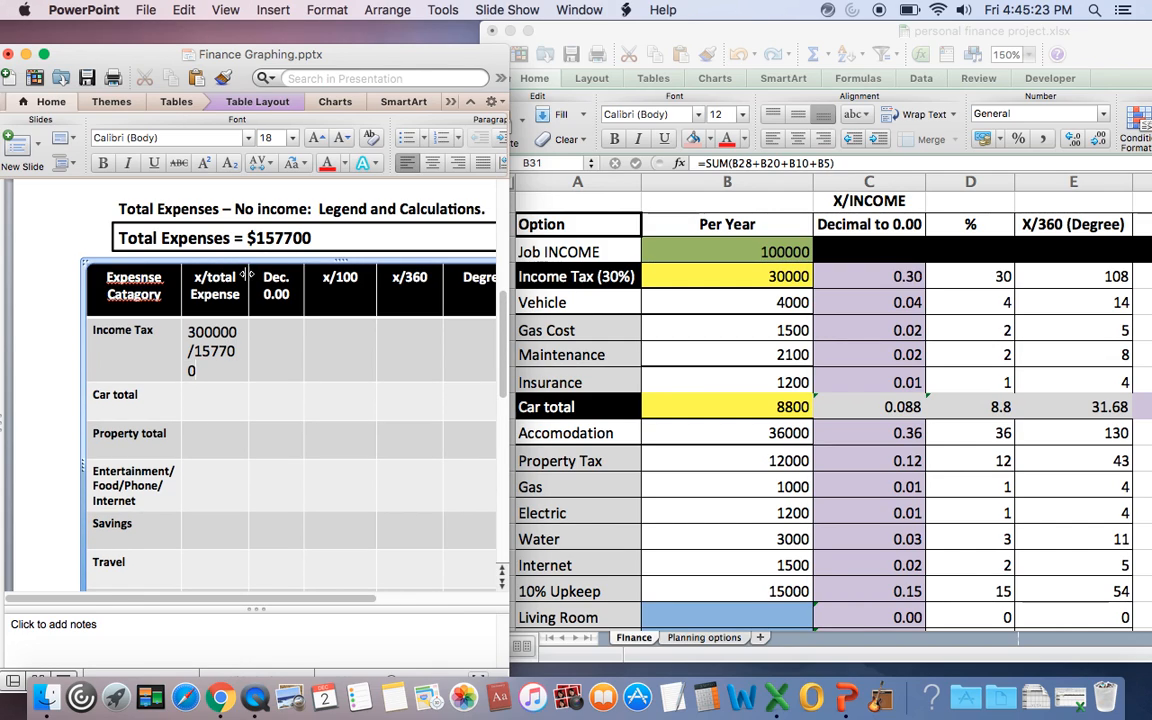
- Widen the x/total Expense column of the slide's expenses table
{"action": "left_click_drag", "start_coordinate": [245, 276], "coordinate": [265, 277]}
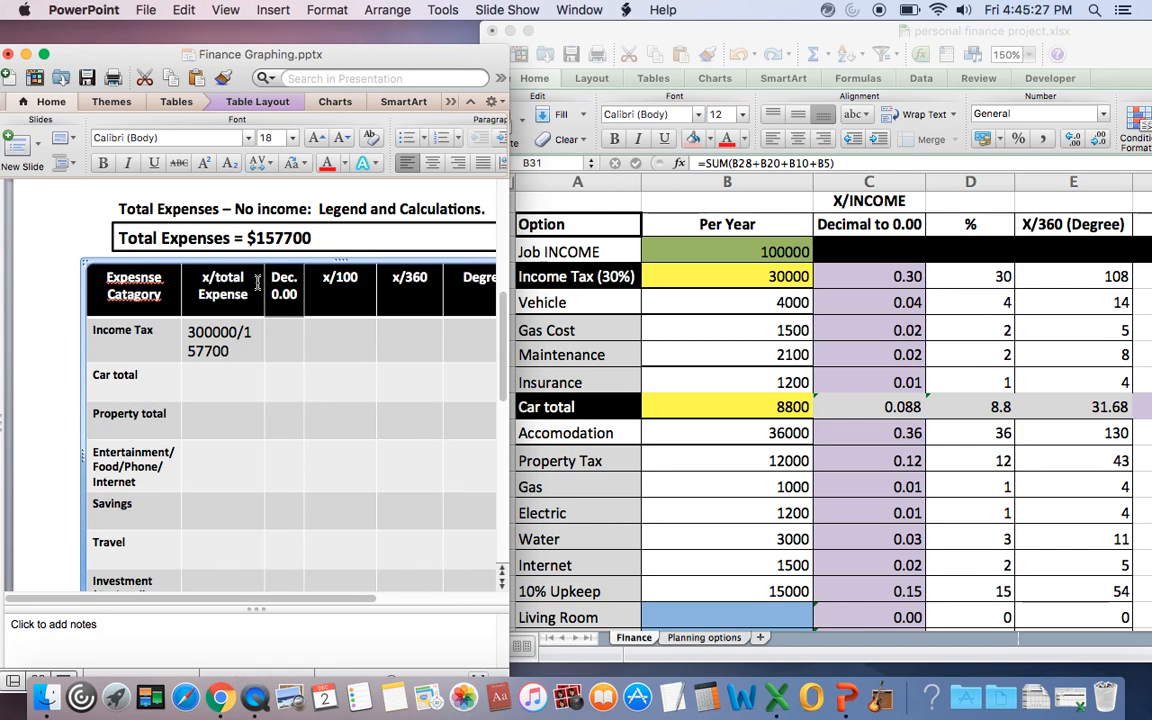
{"action": "left_click", "coordinate": [263, 284]}
{"action": "left_click_drag", "start_coordinate": [260, 285], "coordinate": [257, 285]}
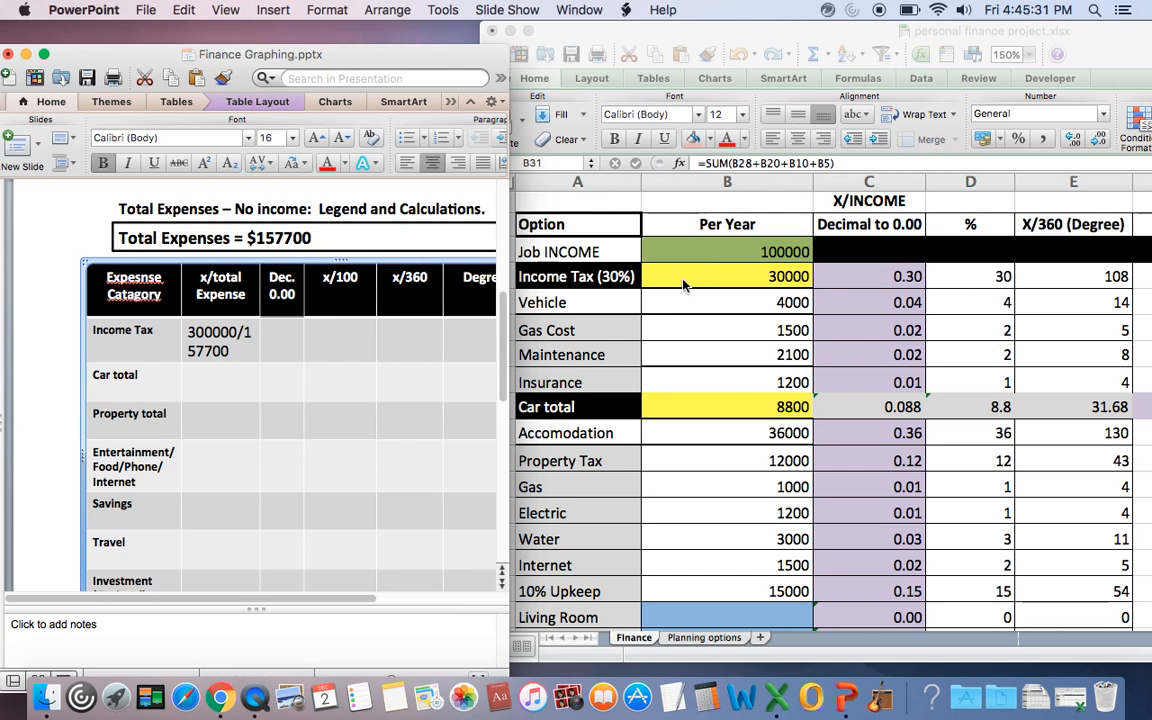
- Minimize the personal finance workbook, bring up Demo.xlsx in Excel and enter 30000/100000 in the Income Tax Part/Whole cell (C5)
{"action": "left_click", "coordinate": [776, 698]}
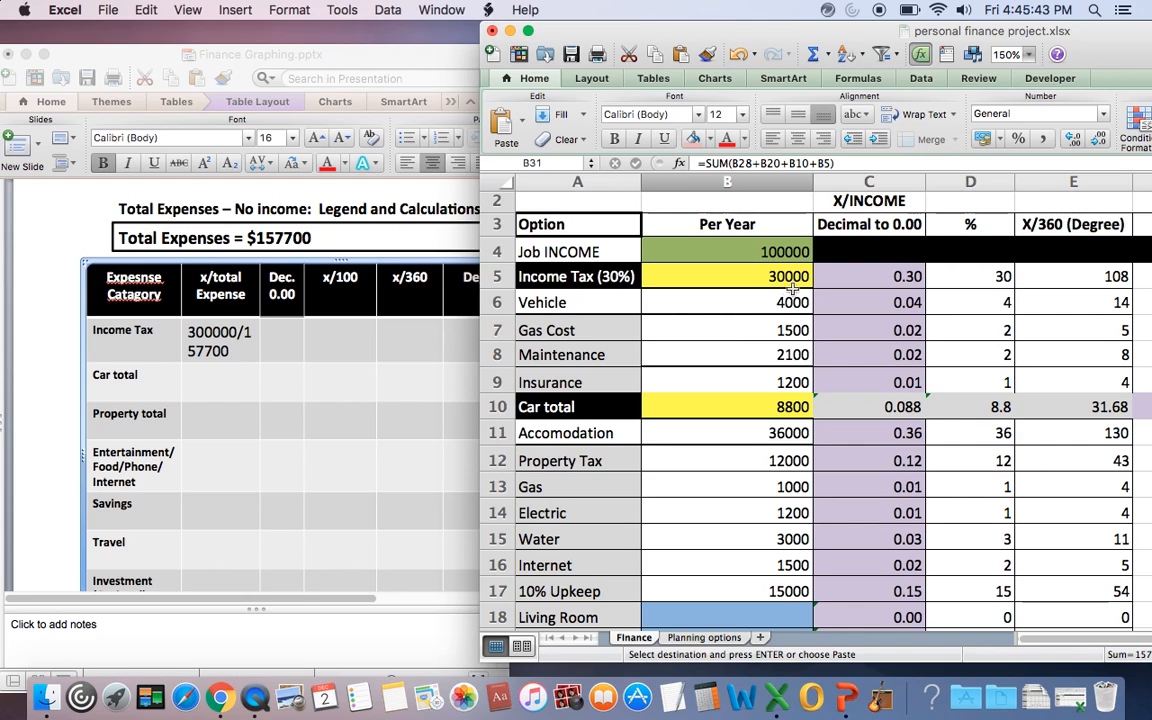
{"action": "left_click", "coordinate": [510, 31]}
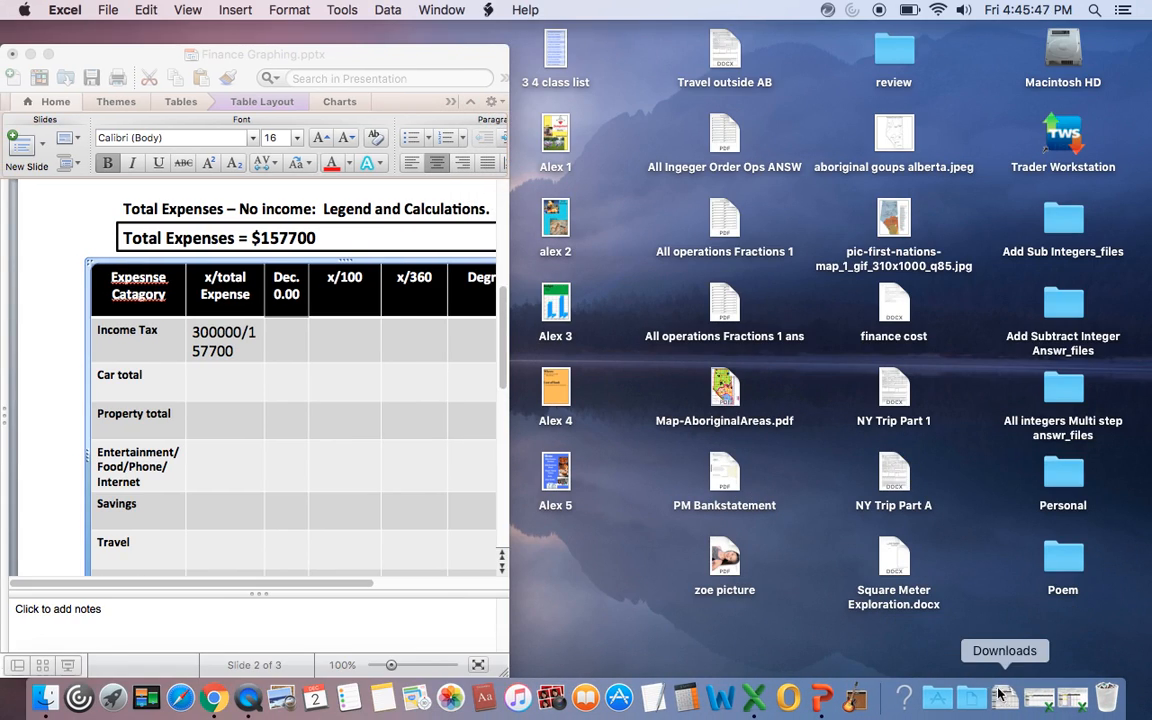
{"action": "left_click", "coordinate": [1040, 700]}
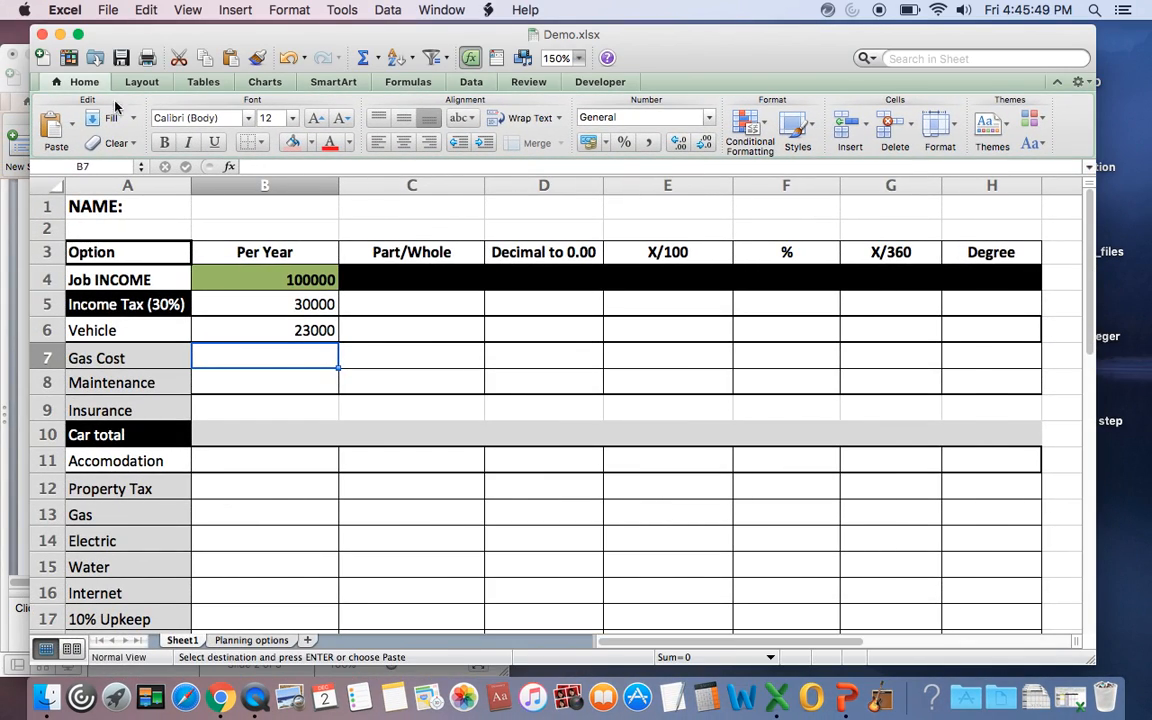
{"action": "left_click", "coordinate": [389, 298]}
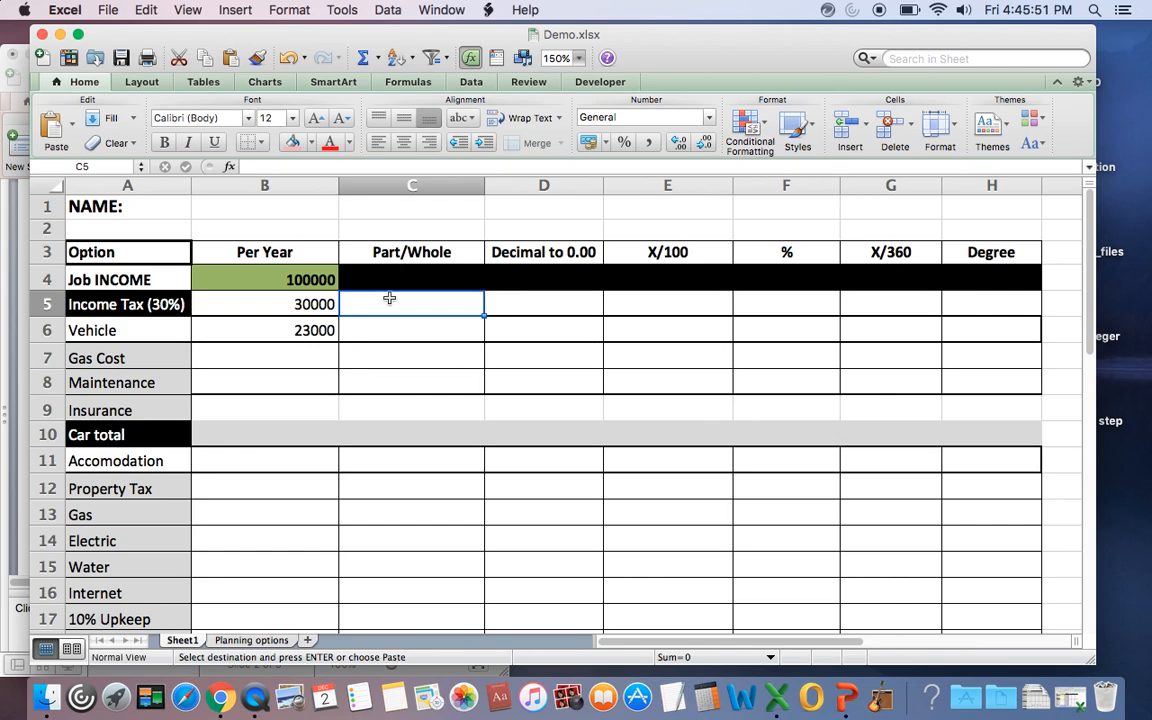
{"action": "type", "text": "30000"}
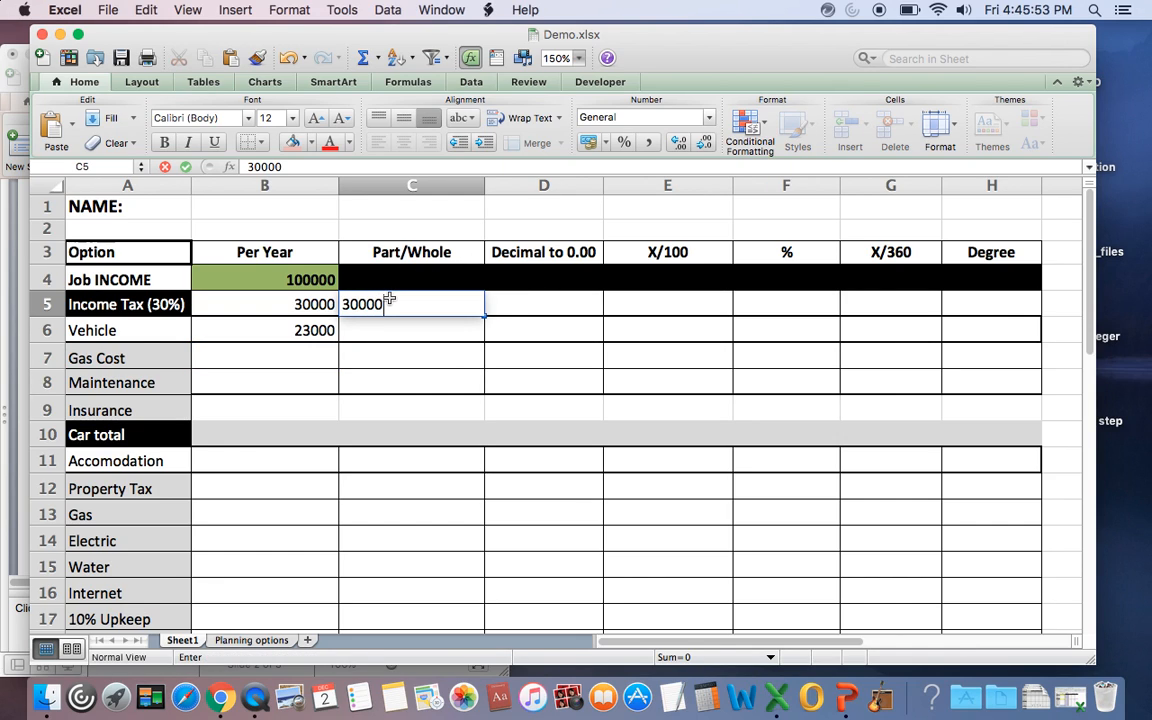
{"action": "type", "text": "/100000"}
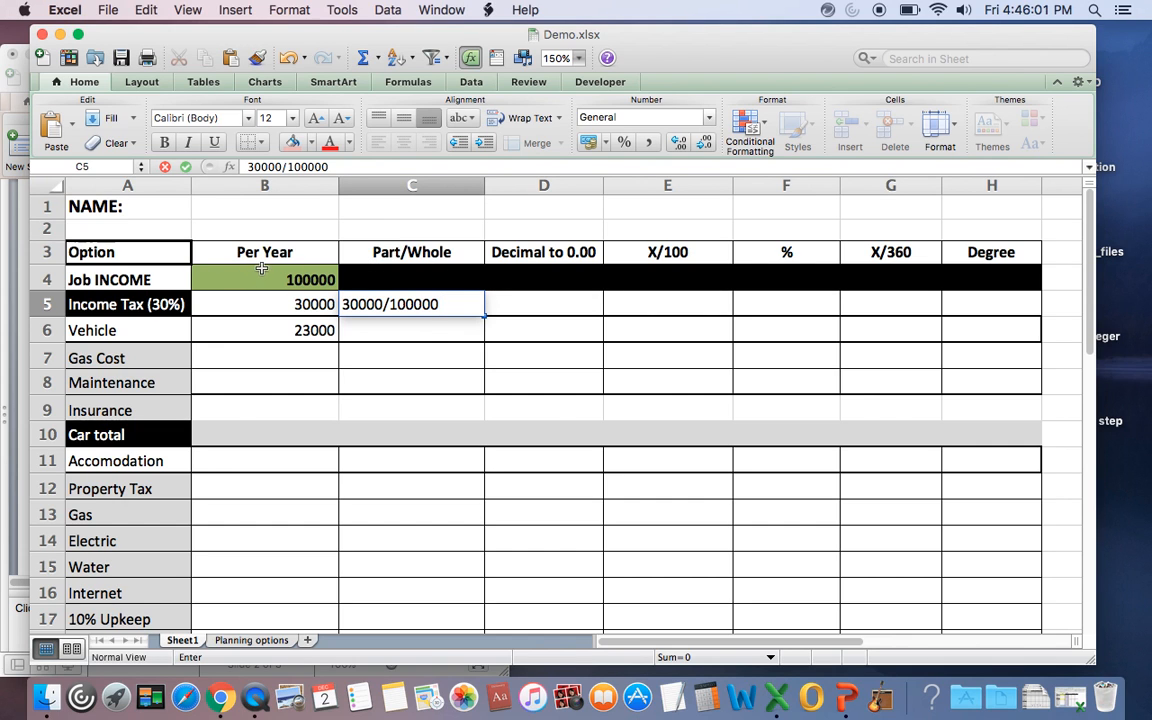
- Minimize Demo.xlsx, restore the personal finance workbook and move its window closer to the presentation
{"action": "left_click", "coordinate": [60, 35]}
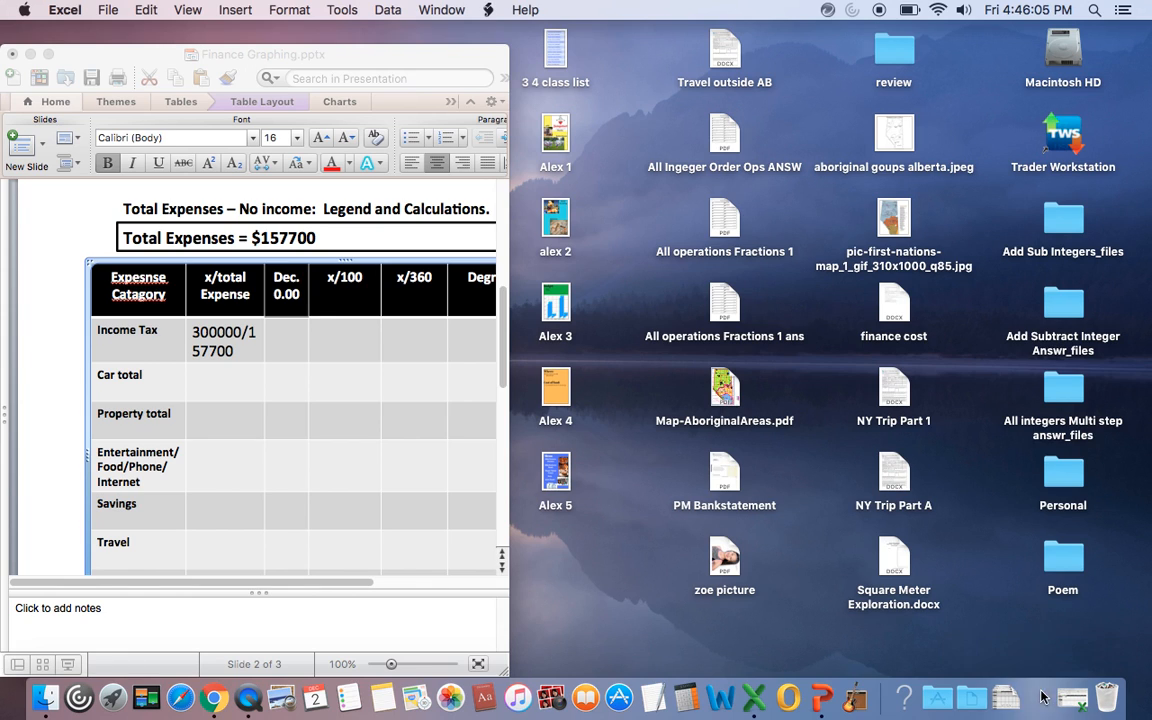
{"action": "left_click", "coordinate": [1040, 698]}
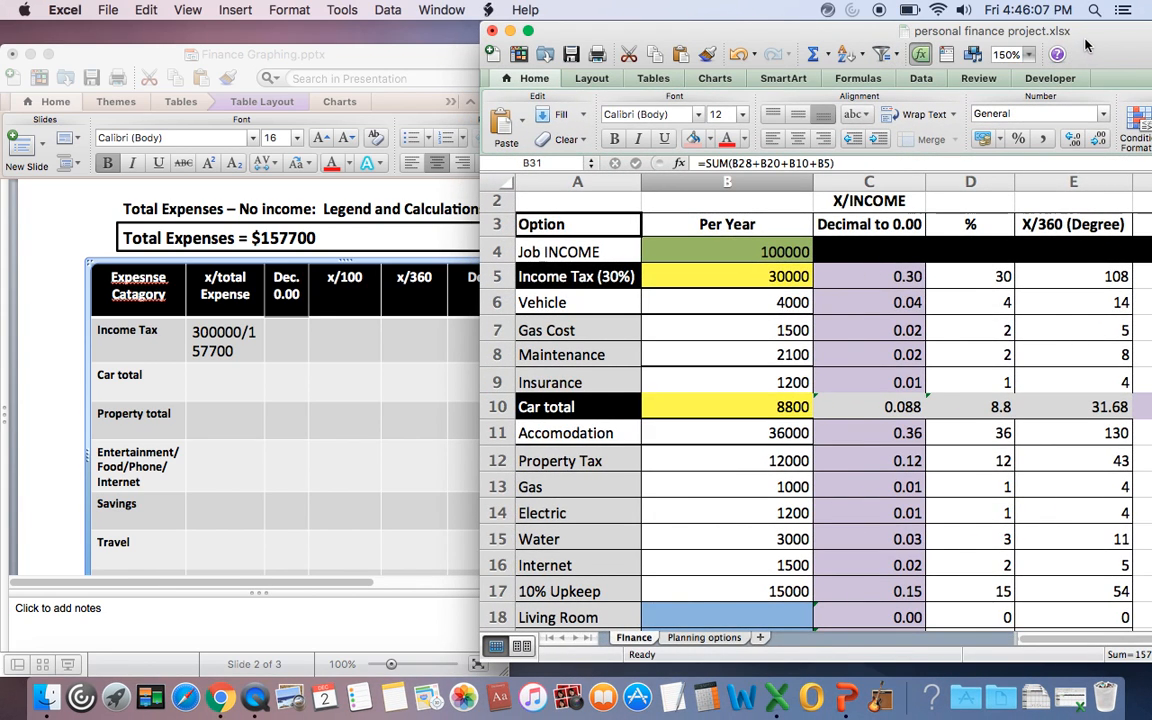
{"action": "left_click_drag", "start_coordinate": [976, 32], "coordinate": [913, 32]}
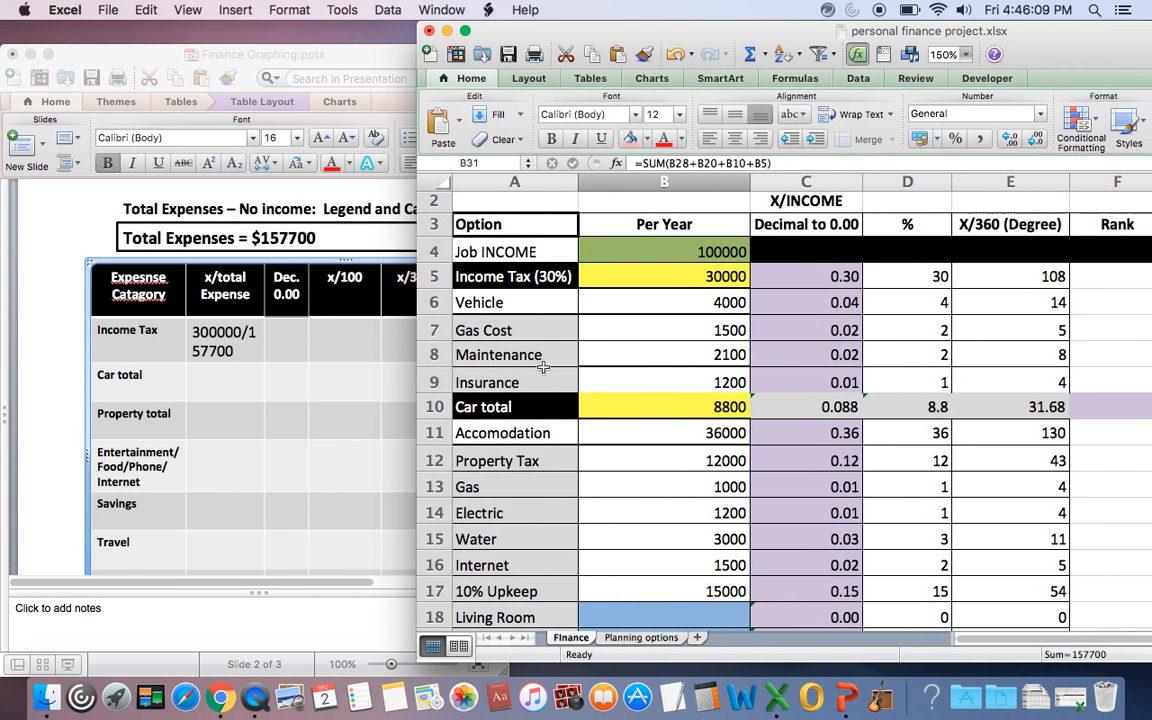
- Move the workbook window clear of the presentation and enter 8800/157700 in the Car total row's x/total Expense cell
{"action": "left_click", "coordinate": [650, 274]}
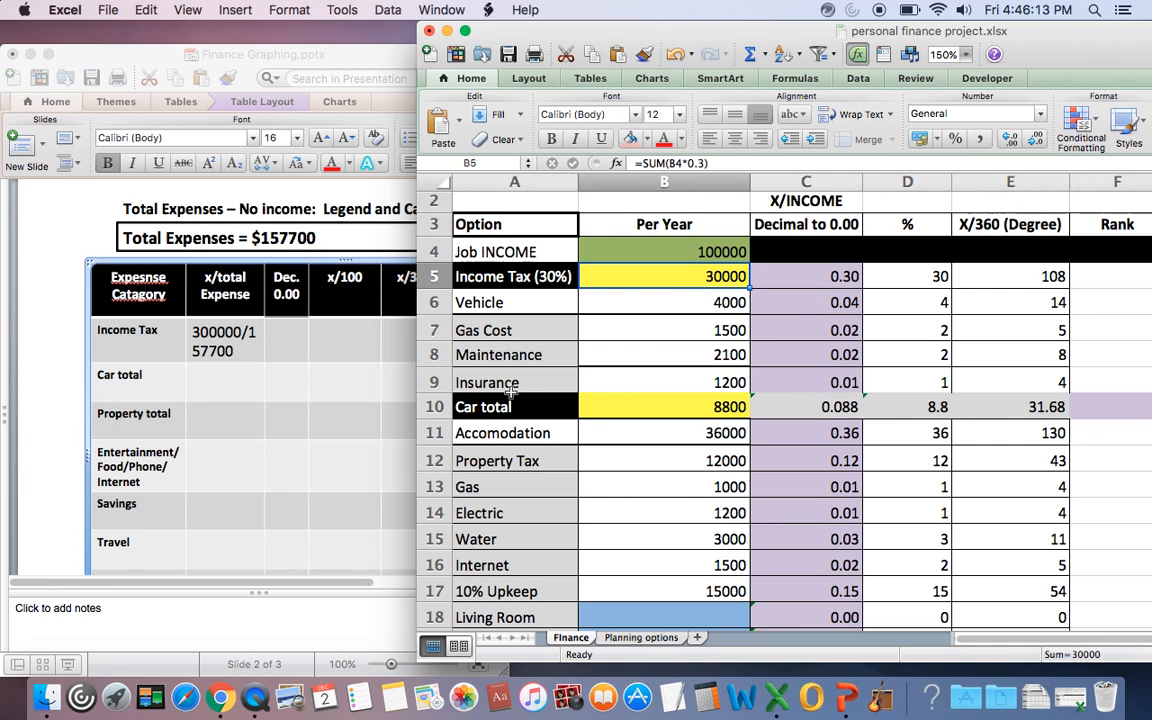
{"action": "left_click", "coordinate": [190, 387]}
{"action": "left_click", "coordinate": [213, 380]}
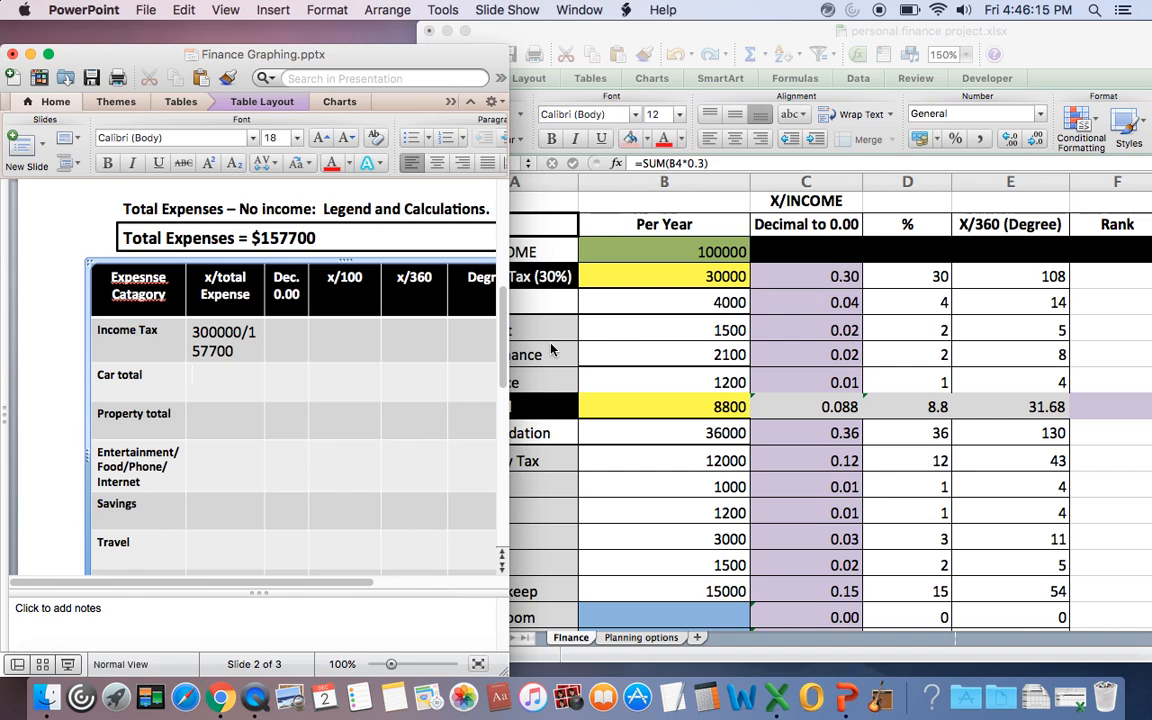
{"action": "left_click_drag", "start_coordinate": [588, 31], "coordinate": [691, 44]}
{"action": "left_click", "coordinate": [207, 387]}
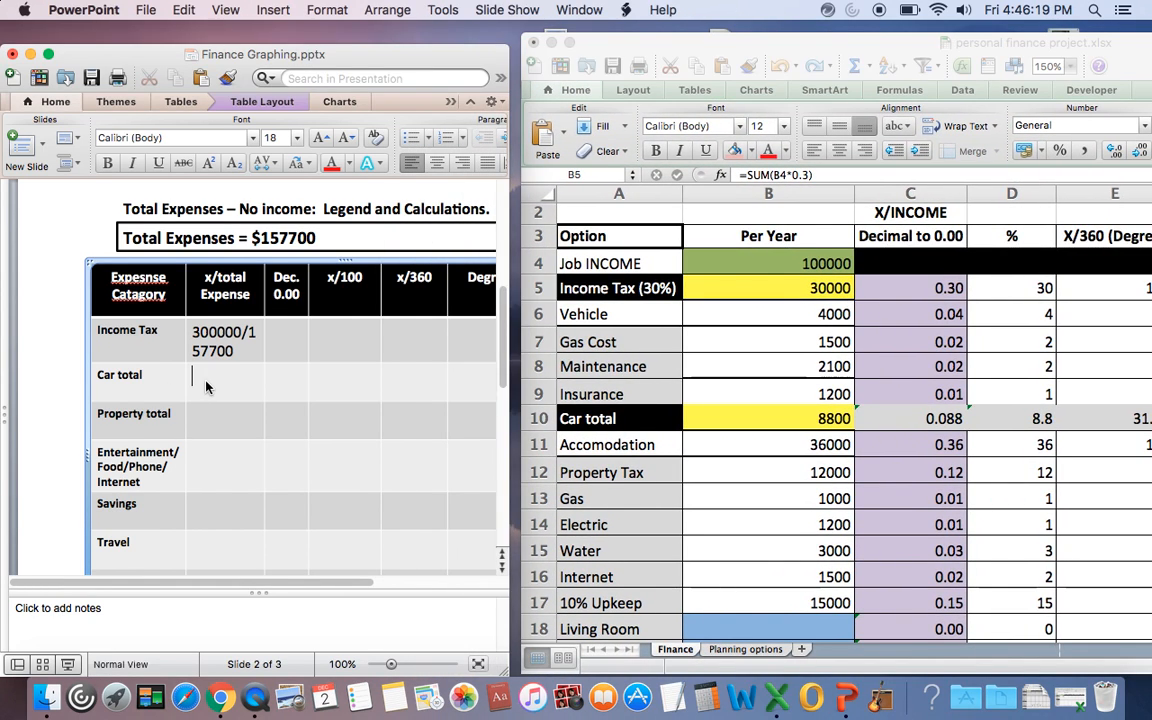
{"action": "type", "text": "8800/157700"}
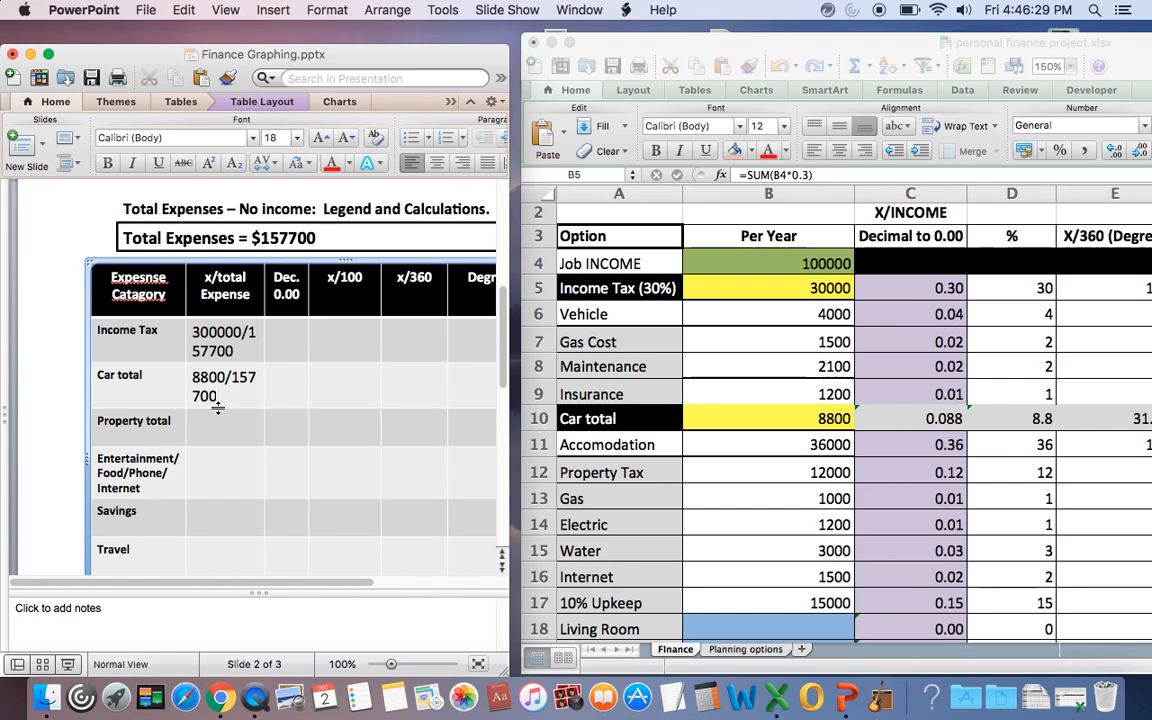
- Enter the workbook's yearly property total over total expenses, 69700/157700, in the Property total row's x/total Expense cell
{"action": "scroll", "coordinate": [663, 553], "scroll_direction": "down", "scroll_amount": 5}
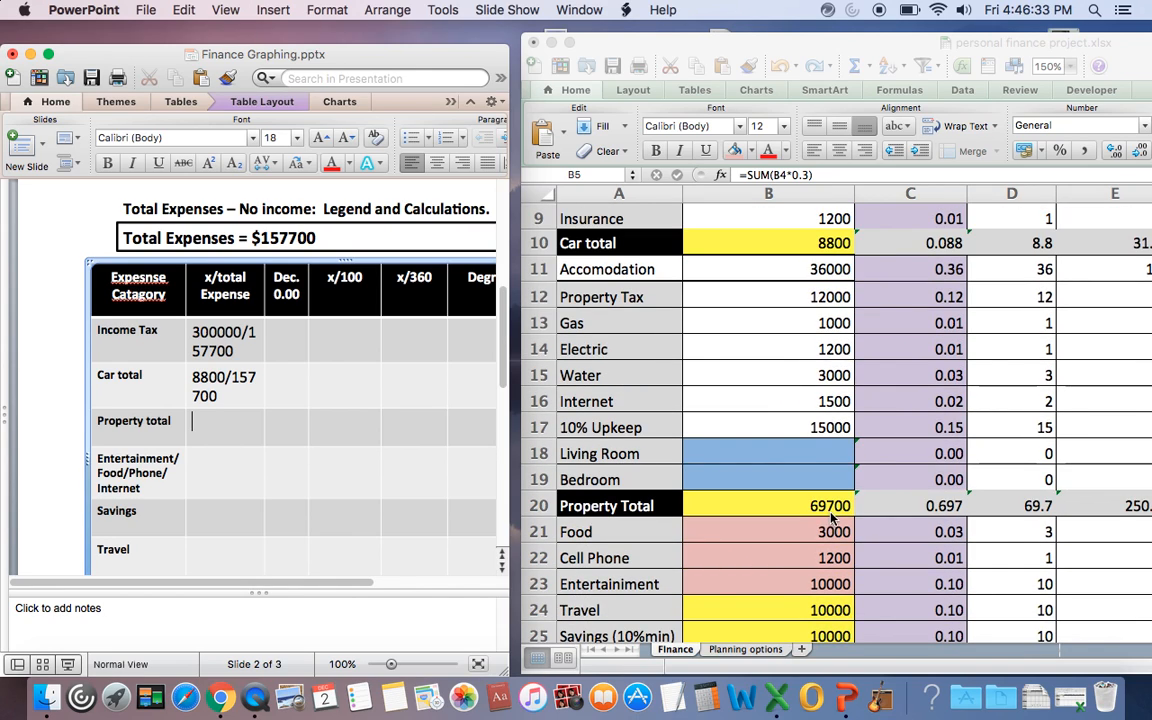
{"action": "type", "text": "69700"}
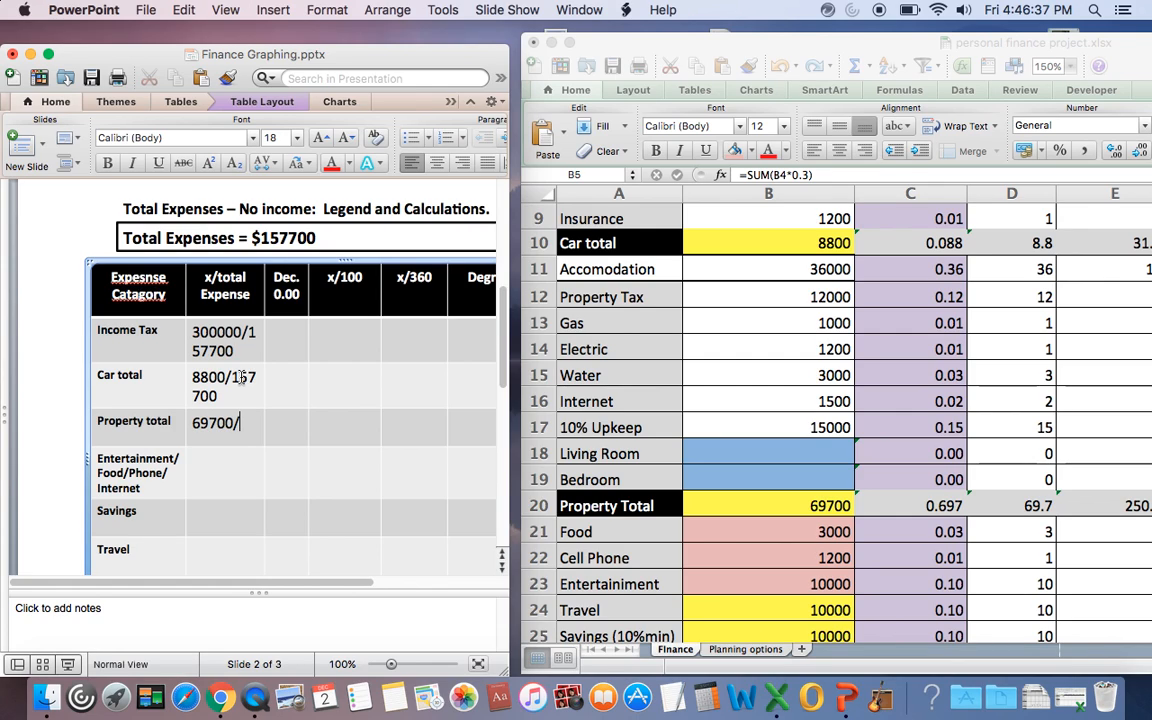
{"action": "type", "text": "/157700"}
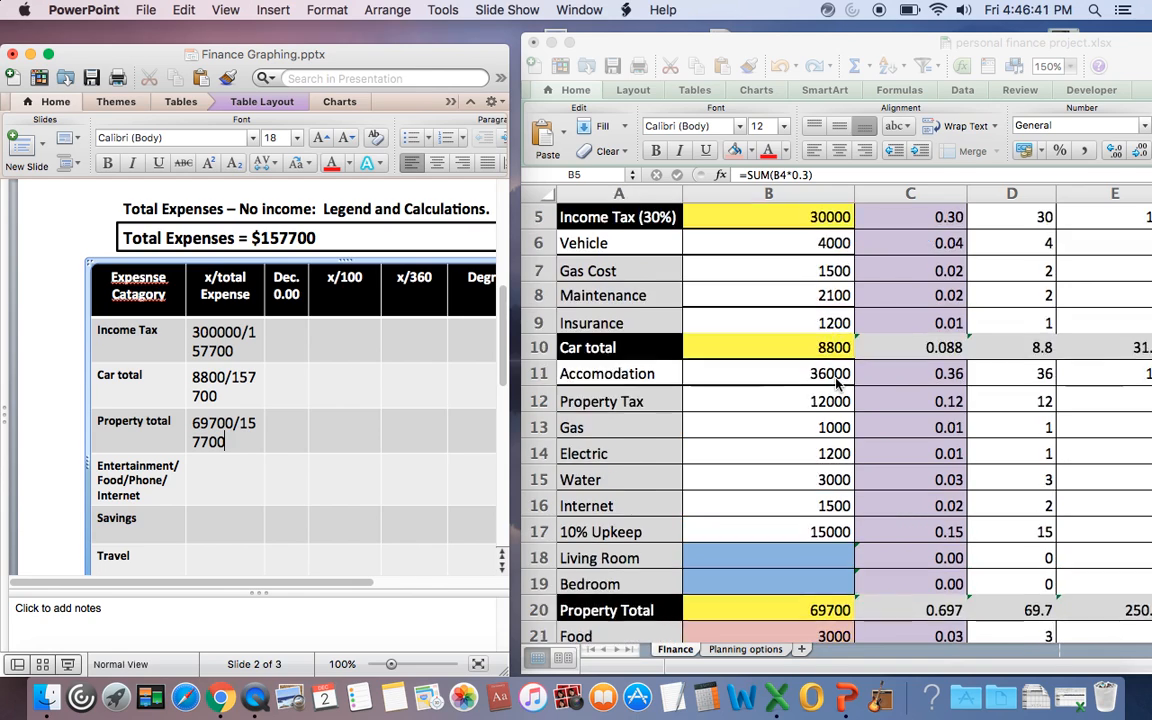
- In the x/total Expense column, enter 14200/157700 for Entertainment/Food/Phone/Internet and 10000/157700 for Savings
{"action": "scroll", "coordinate": [755, 345], "scroll_direction": "up", "scroll_amount": 5}
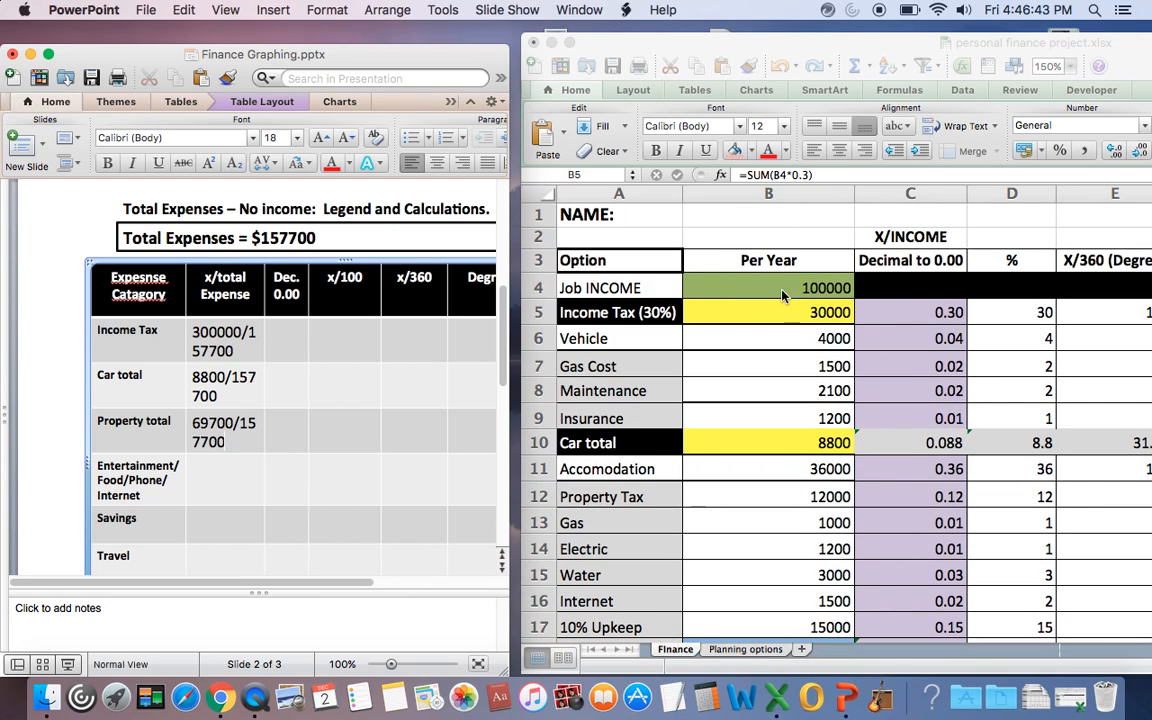
{"action": "scroll", "coordinate": [783, 400], "scroll_direction": "down", "scroll_amount": 10}
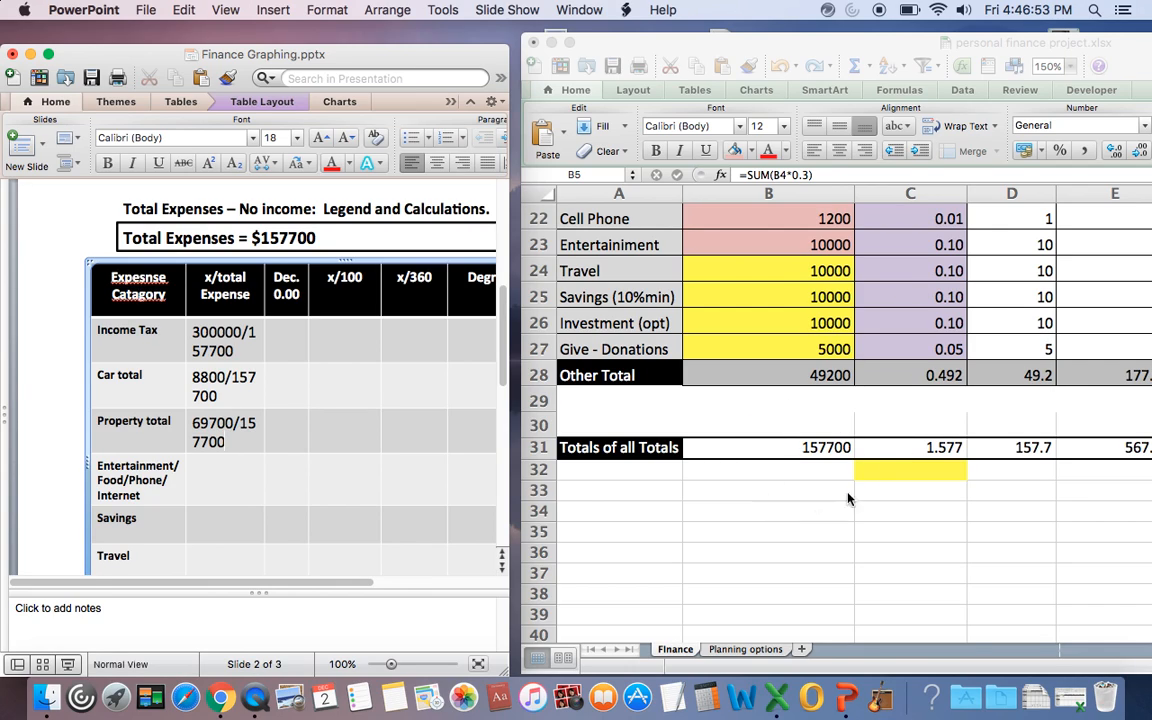
{"action": "left_click", "coordinate": [249, 484]}
{"action": "scroll", "coordinate": [716, 349], "scroll_direction": "up", "scroll_amount": 3}
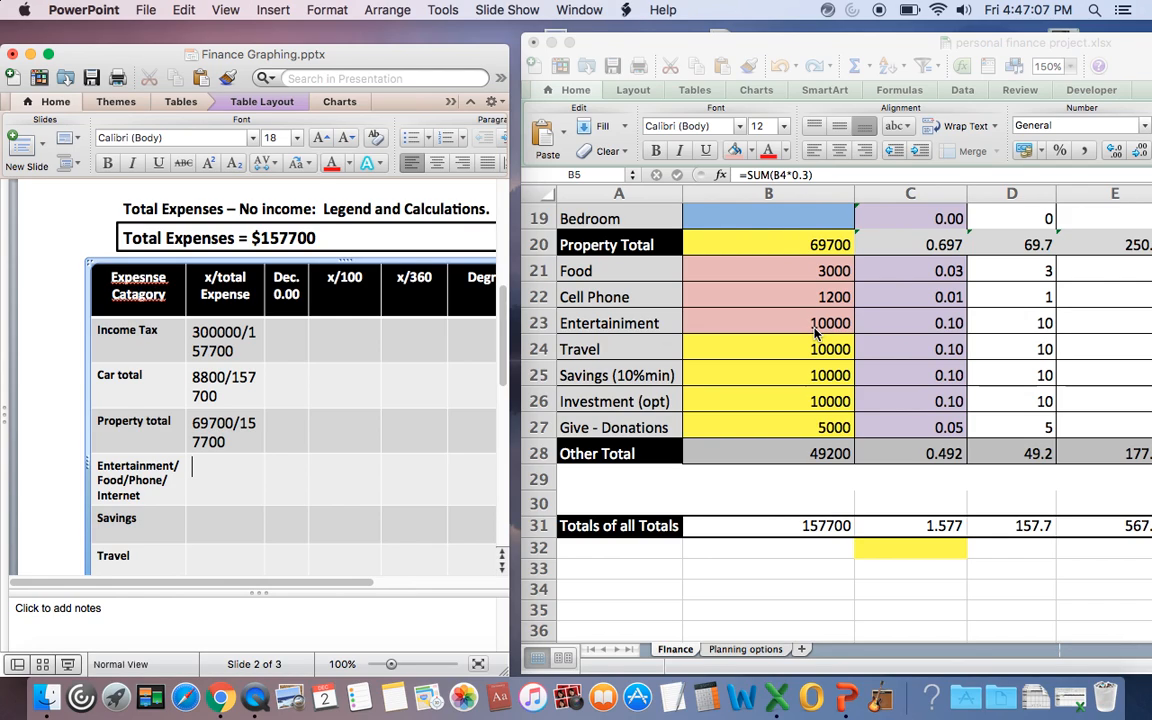
{"action": "left_click", "coordinate": [215, 470]}
{"action": "type", "text": "14200/157700"}
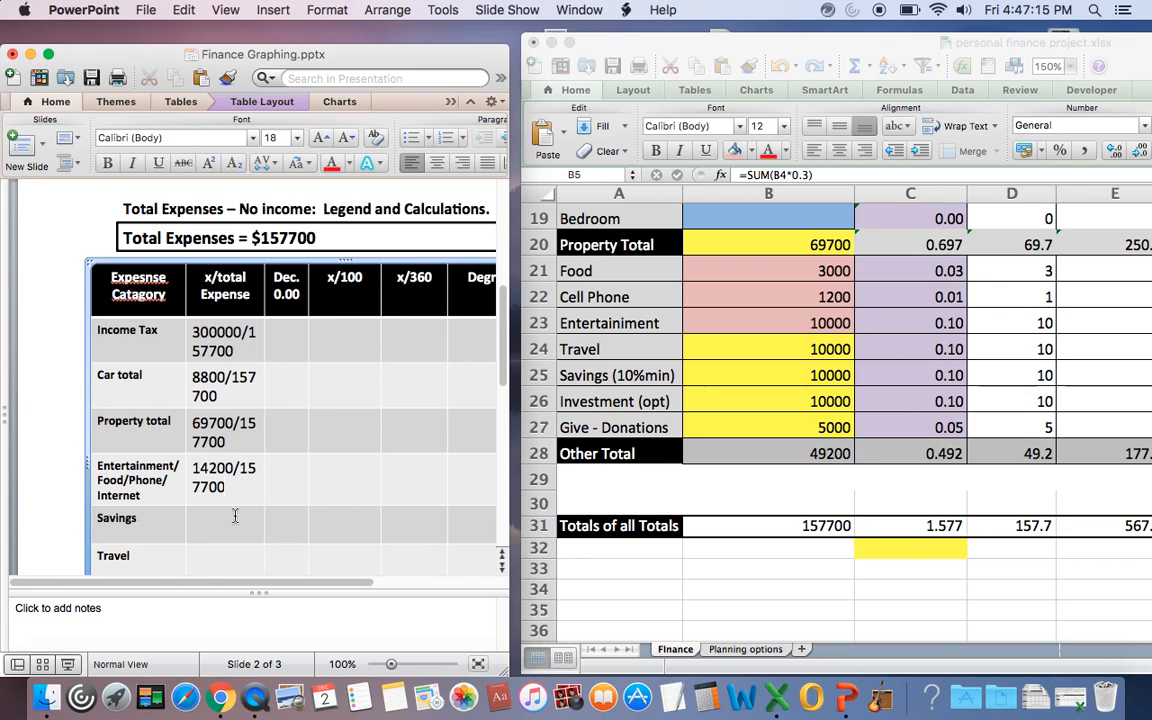
{"action": "left_click", "coordinate": [235, 516]}
{"action": "type", "text": "10000/157700"}
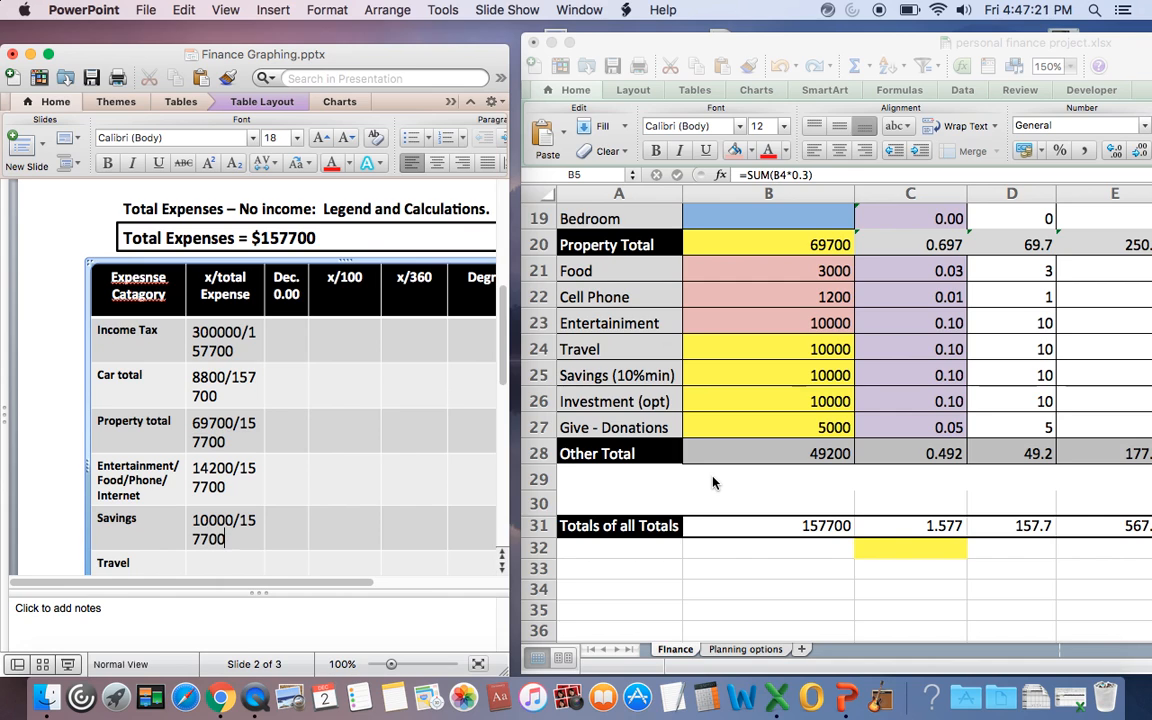
- Enter 10000/157700 in the Travel row's x/total Expense cell of the slide table
{"action": "scroll", "coordinate": [760, 490], "scroll_direction": "down", "scroll_amount": 3}
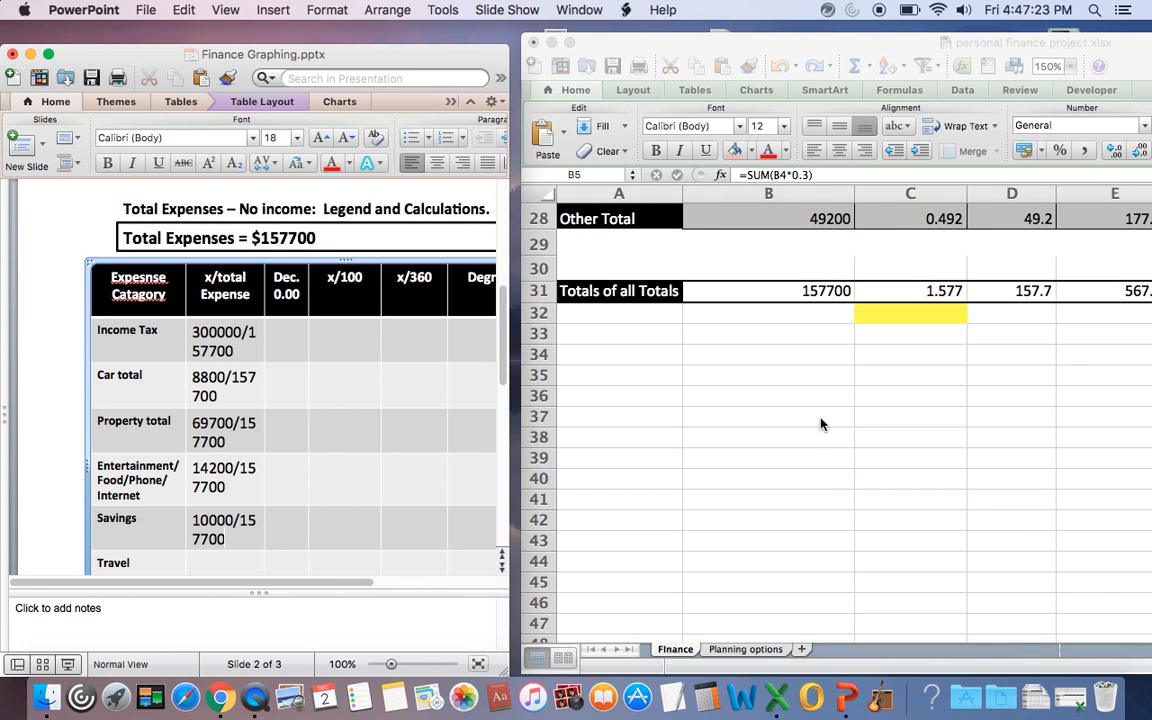
{"action": "scroll", "coordinate": [820, 424], "scroll_direction": "up", "scroll_amount": 8}
{"action": "scroll", "coordinate": [820, 424], "scroll_direction": "down", "scroll_amount": 3}
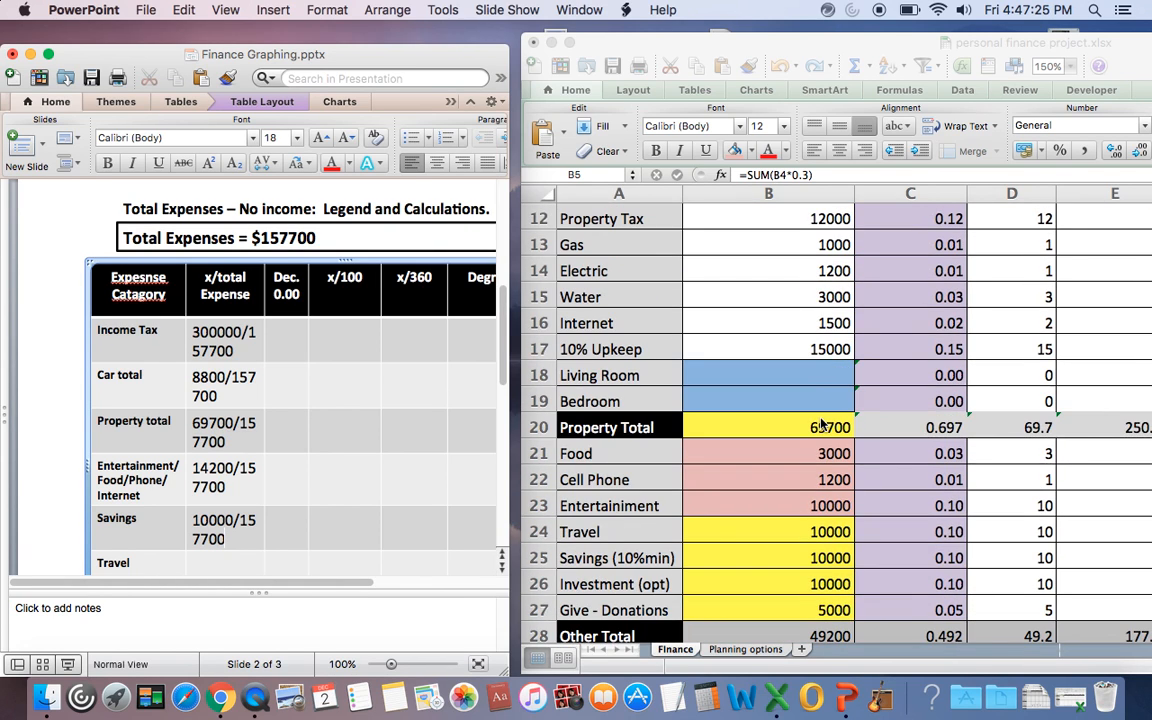
{"action": "scroll", "coordinate": [283, 547], "scroll_direction": "down", "scroll_amount": 5}
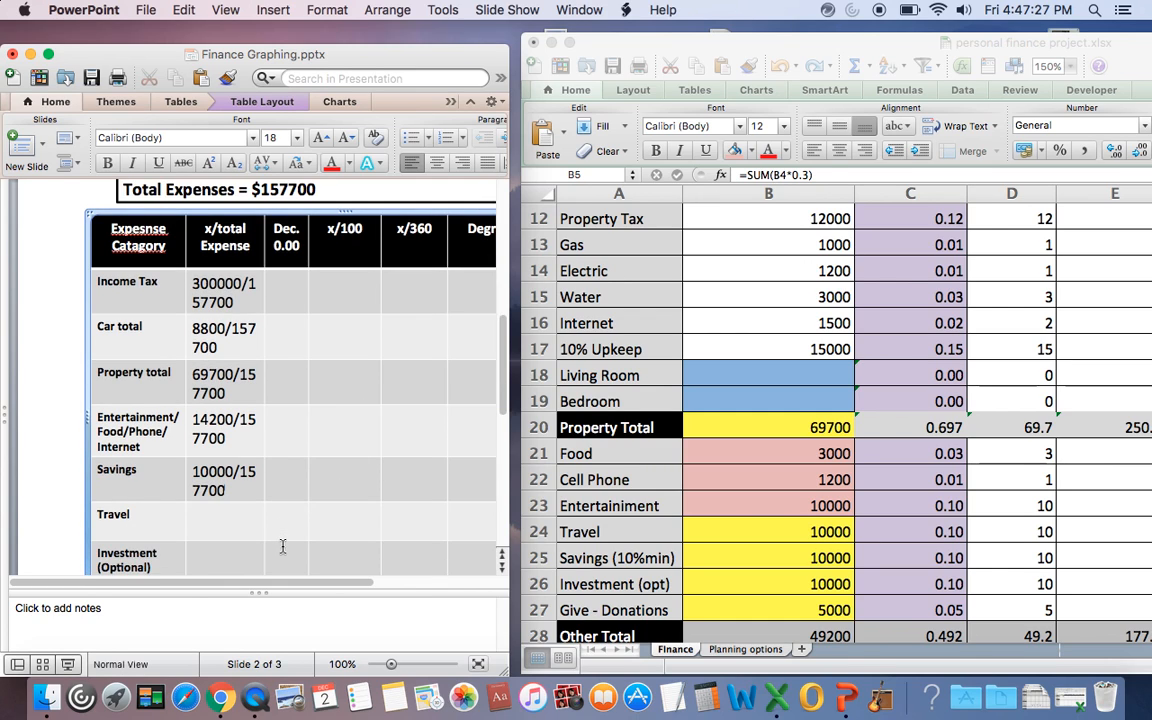
{"action": "scroll", "coordinate": [266, 467], "scroll_direction": "up", "scroll_amount": 10}
{"action": "scroll", "coordinate": [266, 467], "scroll_direction": "down", "scroll_amount": 10}
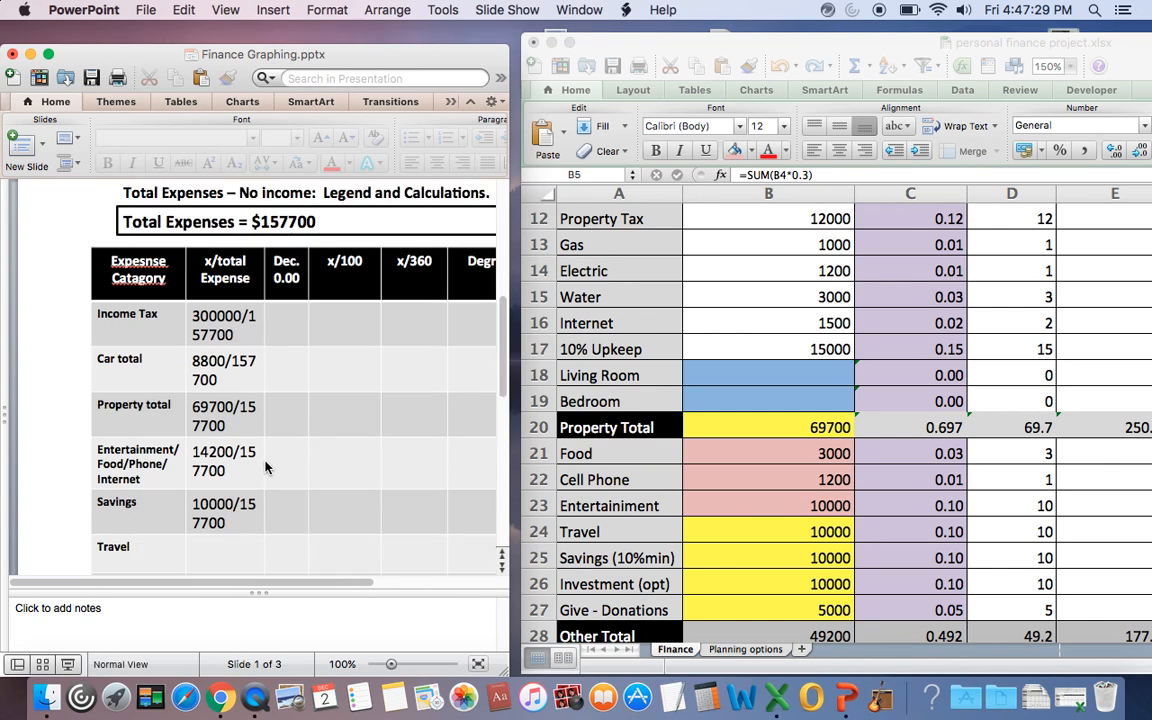
{"action": "scroll", "coordinate": [266, 467], "scroll_direction": "up", "scroll_amount": 10}
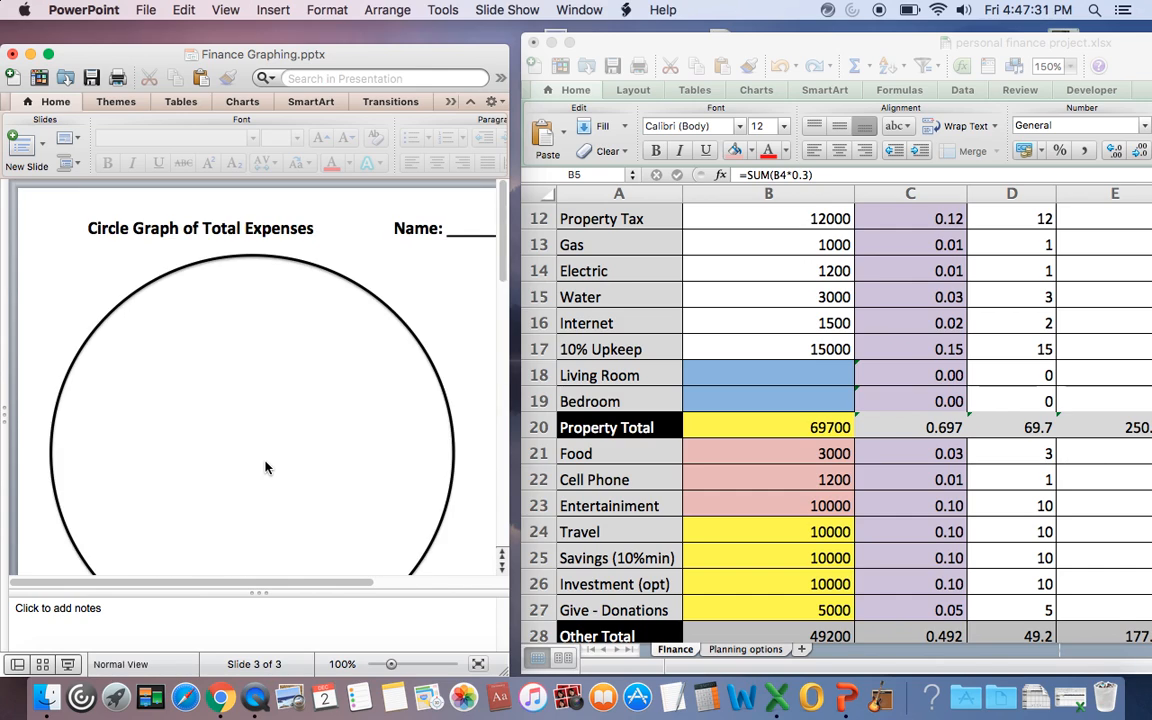
{"action": "scroll", "coordinate": [266, 467], "scroll_direction": "down", "scroll_amount": 5}
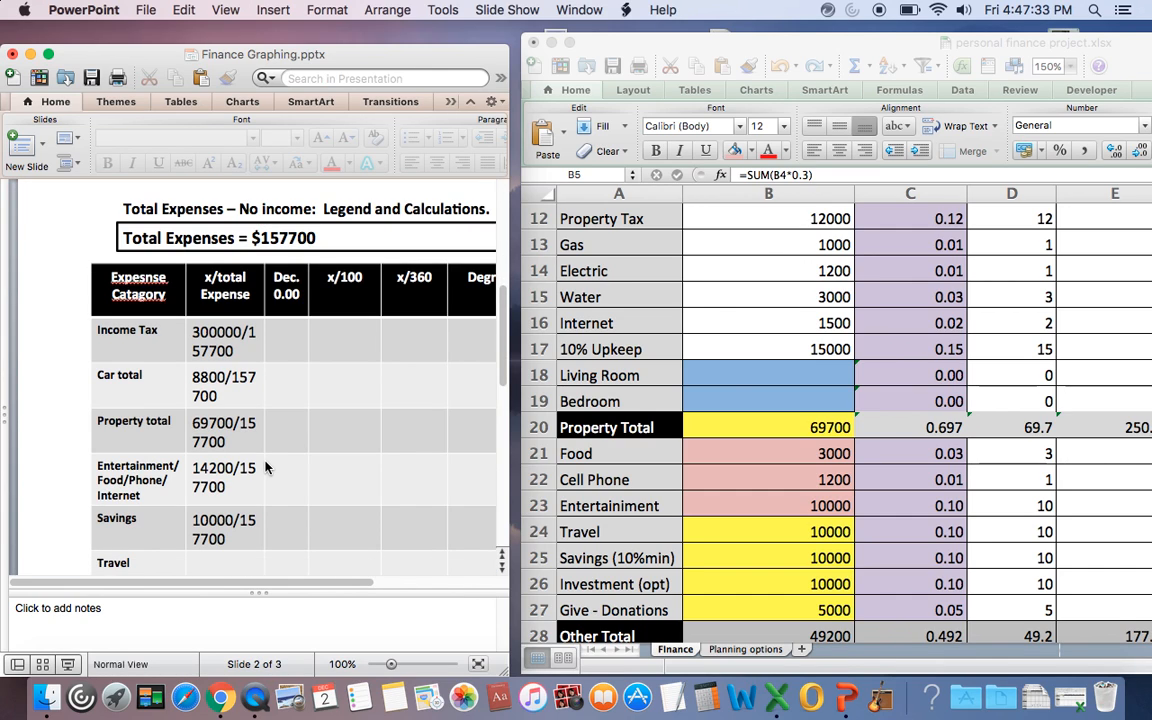
{"action": "scroll", "coordinate": [266, 467], "scroll_direction": "down", "scroll_amount": 2}
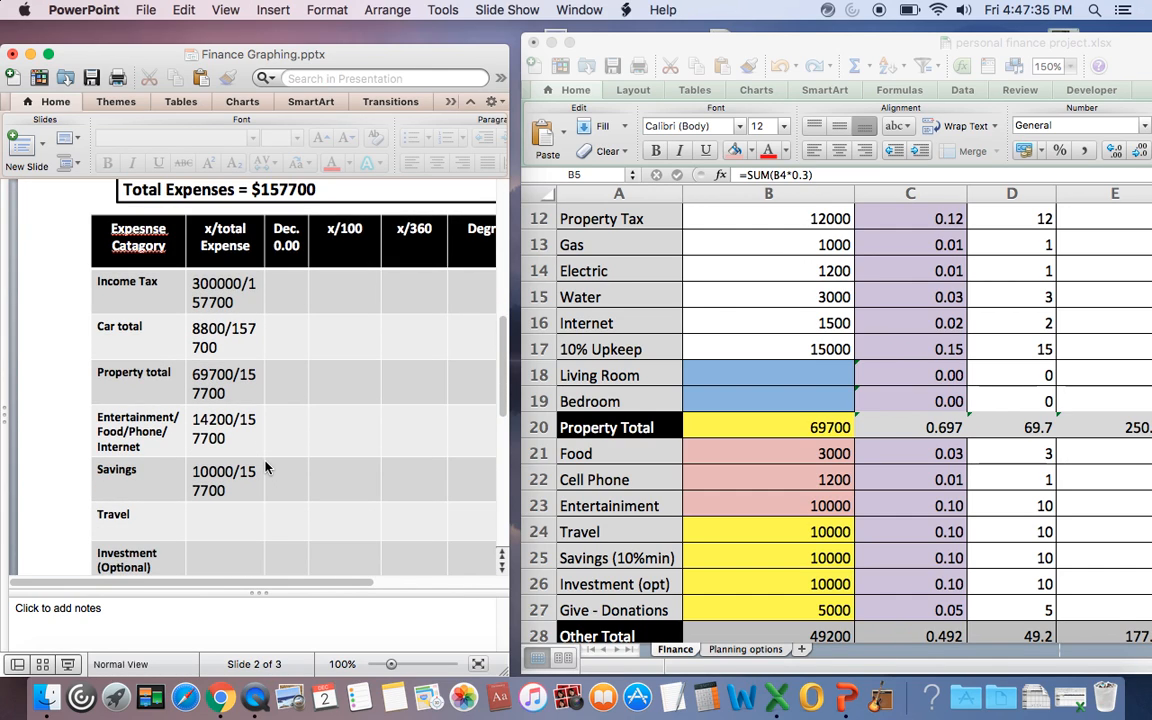
{"action": "left_click", "coordinate": [206, 517]}
{"action": "type", "text": "1"}
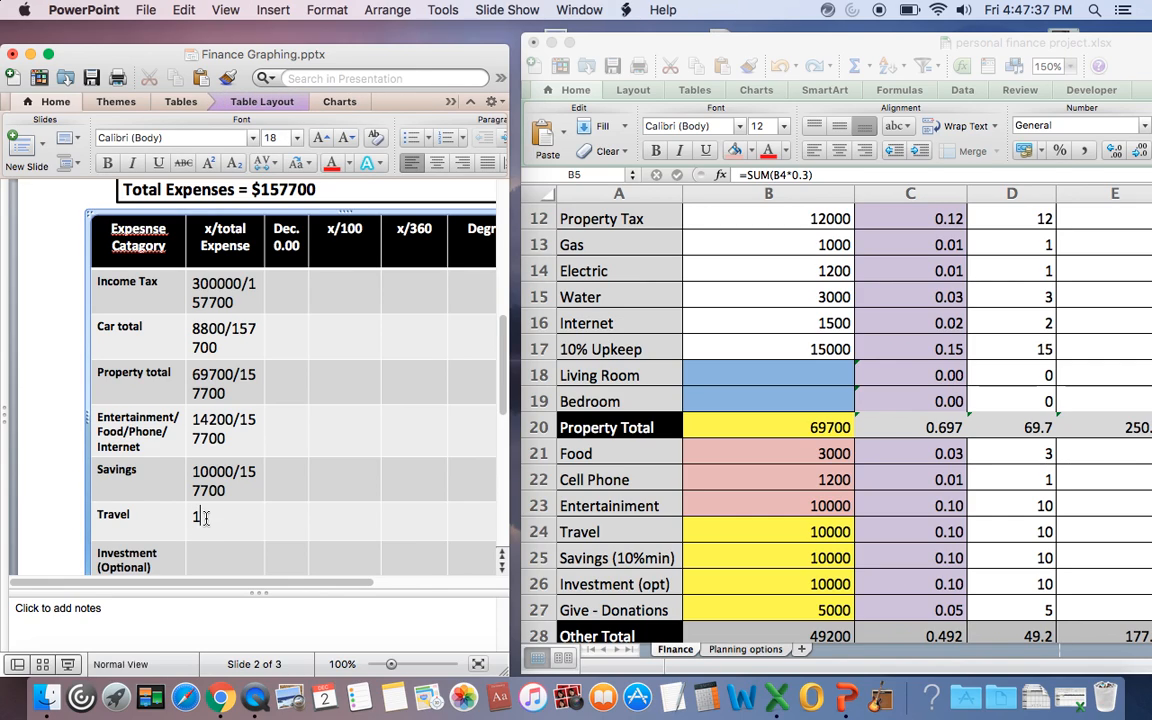
{"action": "type", "text": "0000/157700"}
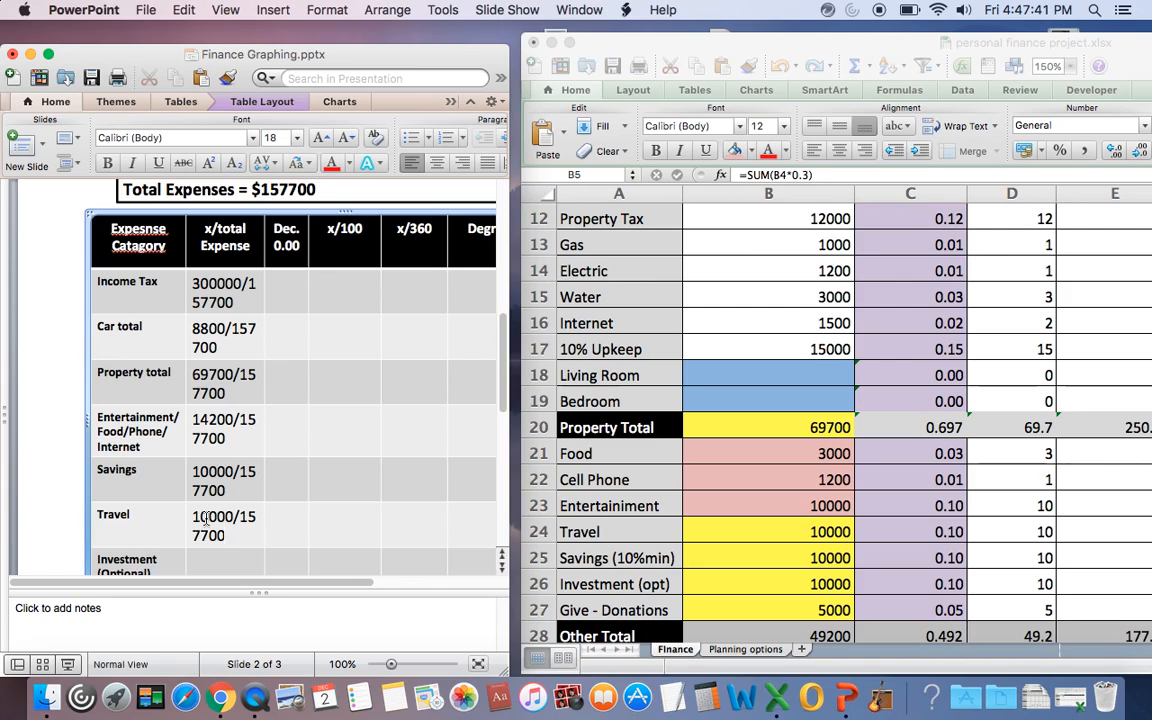
- Enter 10000/157700 for Investment (Optional) and 5000/157700 for Give (Optional) in the x/total Expense column
{"action": "scroll", "coordinate": [205, 519], "scroll_direction": "down", "scroll_amount": 1}
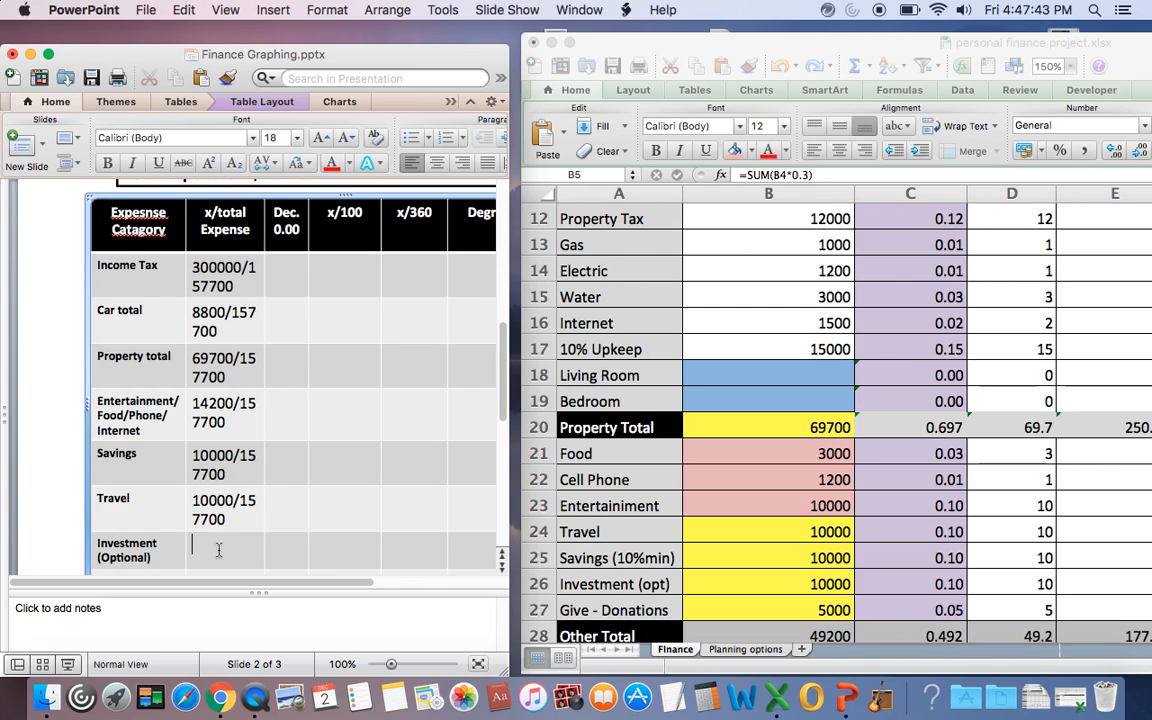
{"action": "type", "text": "10000/157700"}
{"action": "key", "text": "Down"}
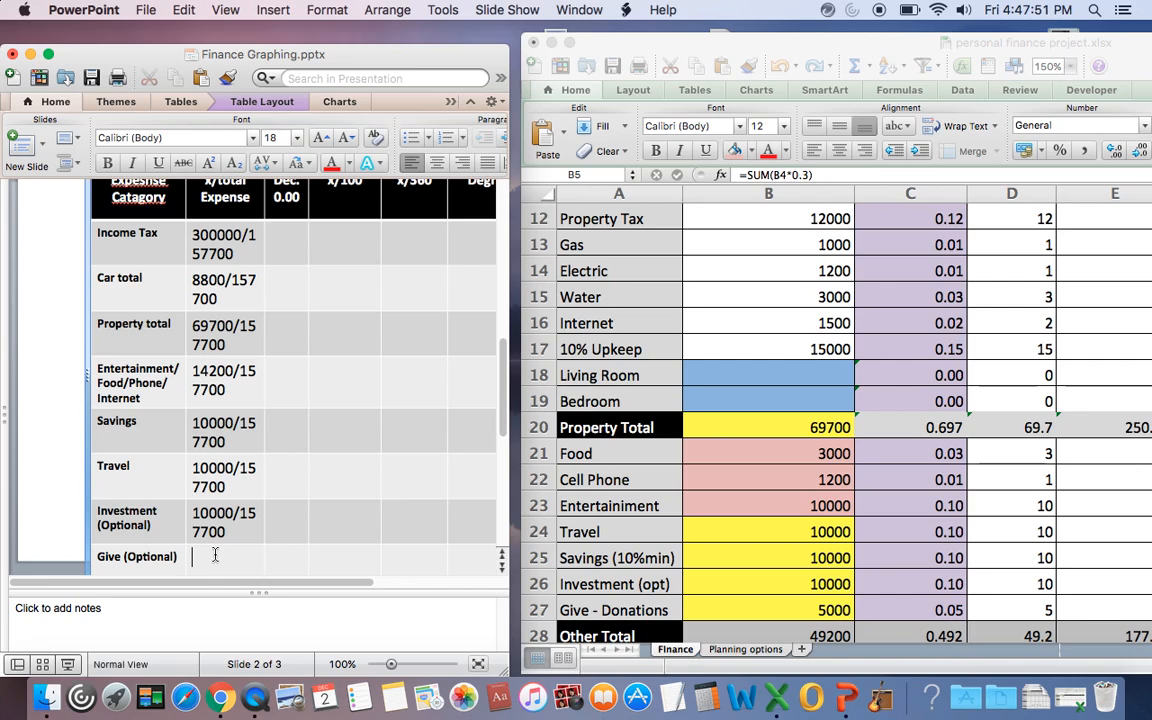
{"action": "type", "text": "5000/157700"}
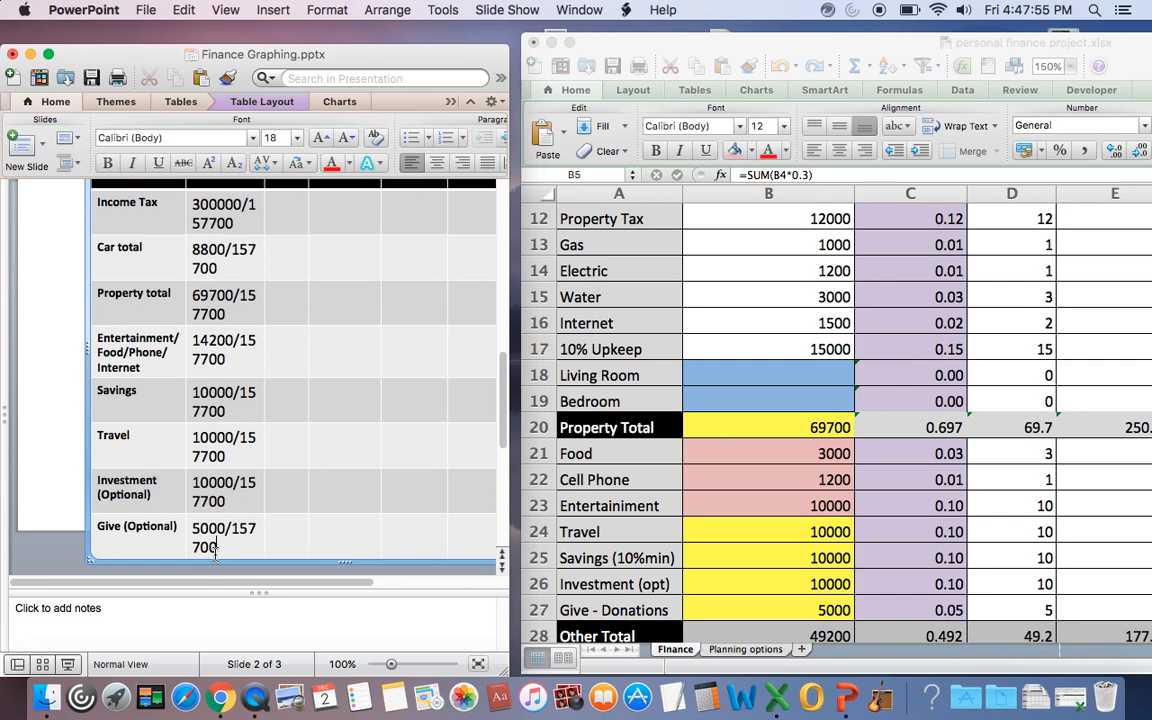
- Review the workbook's Per Year amounts from job income down to the Totals of all Totals row
{"action": "scroll", "coordinate": [771, 522], "scroll_direction": "down", "scroll_amount": 3}
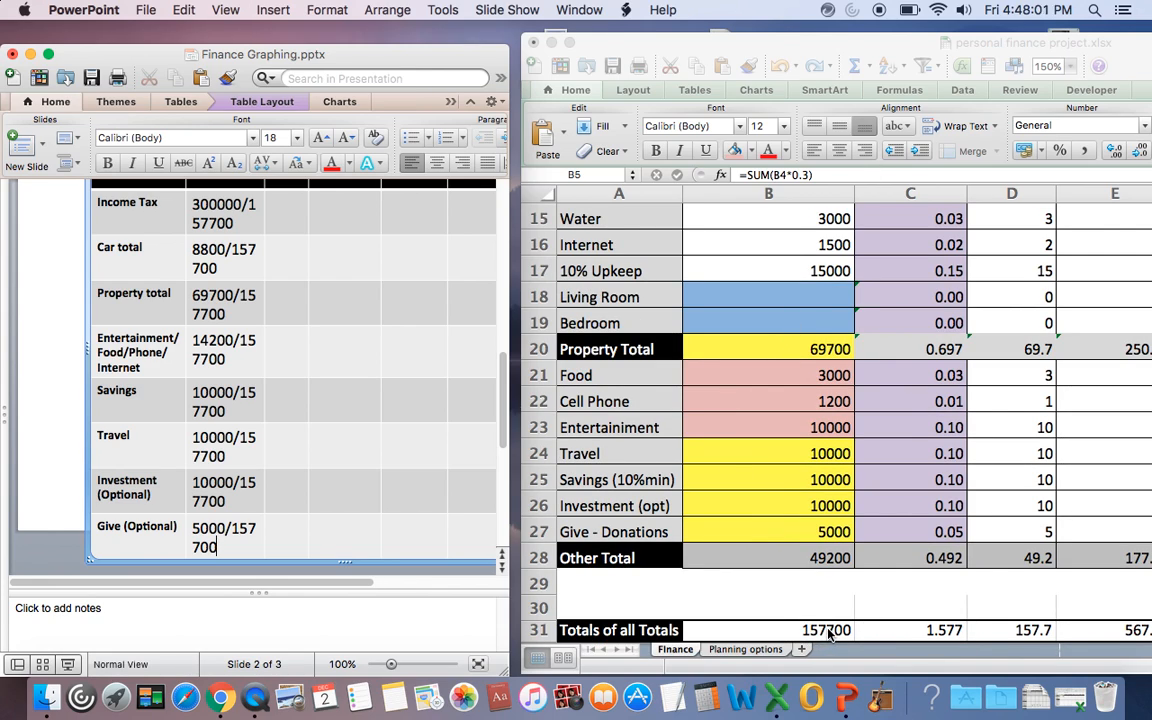
{"action": "scroll", "coordinate": [825, 636], "scroll_direction": "up", "scroll_amount": 5}
{"action": "scroll", "coordinate": [828, 636], "scroll_direction": "up", "scroll_amount": 4}
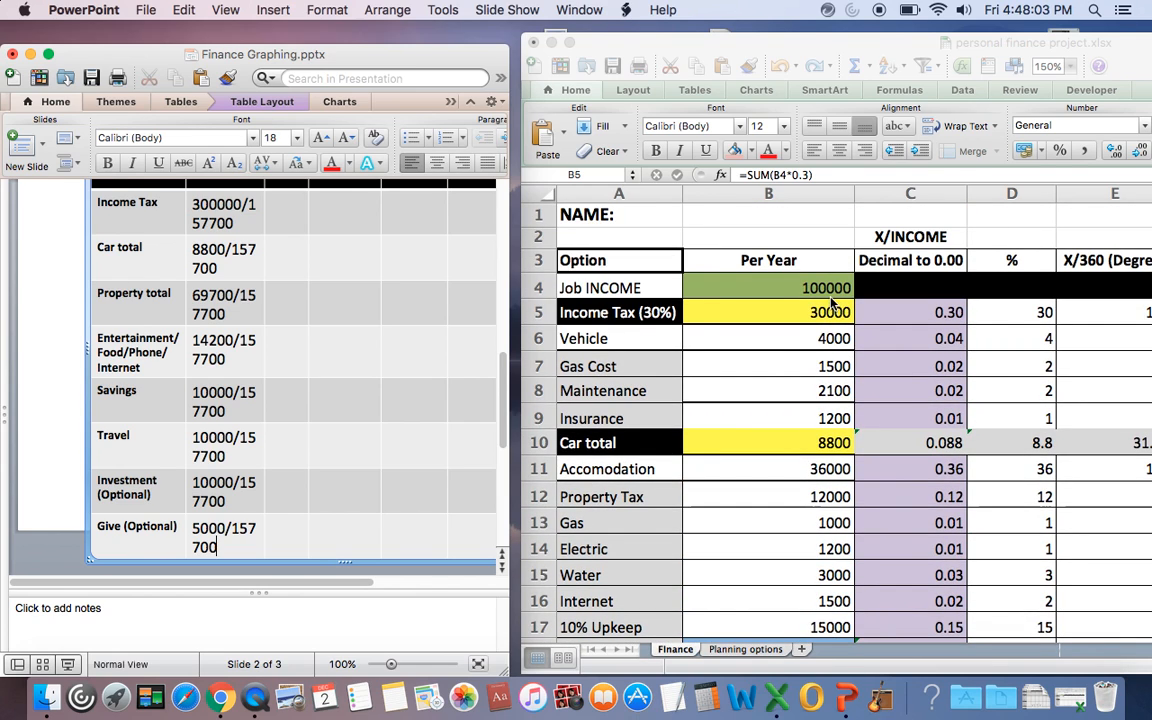
{"action": "scroll", "coordinate": [762, 361], "scroll_direction": "down", "scroll_amount": 8}
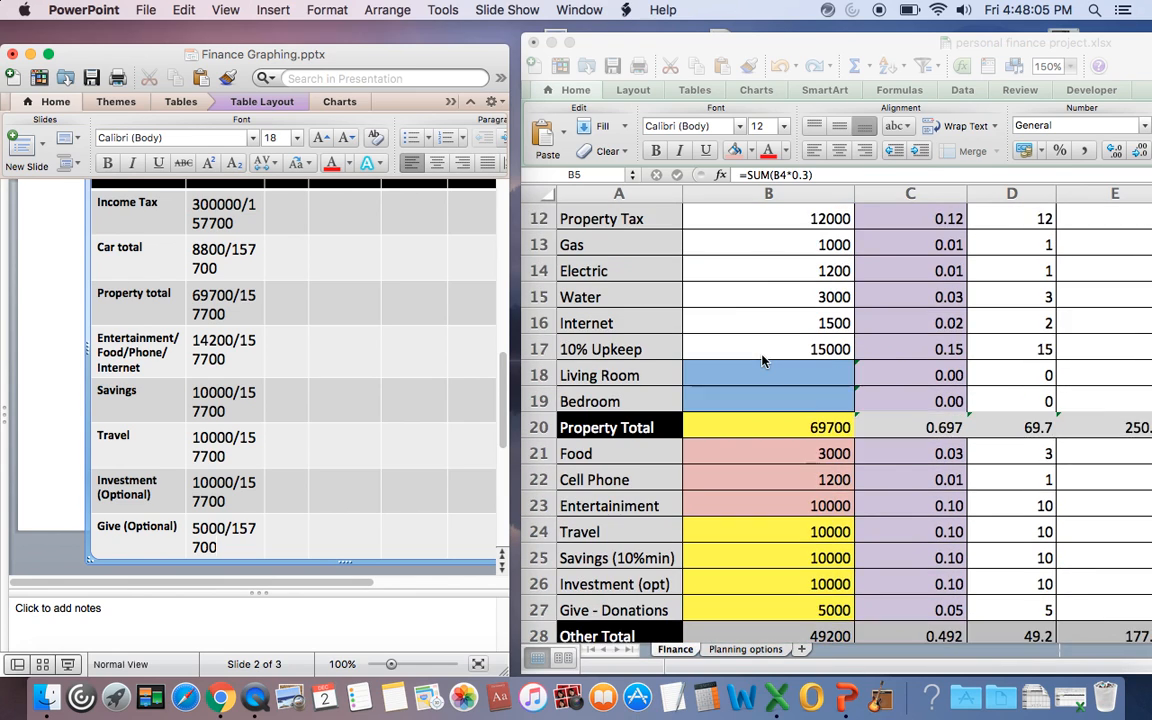
{"action": "scroll", "coordinate": [762, 361], "scroll_direction": "down", "scroll_amount": 3}
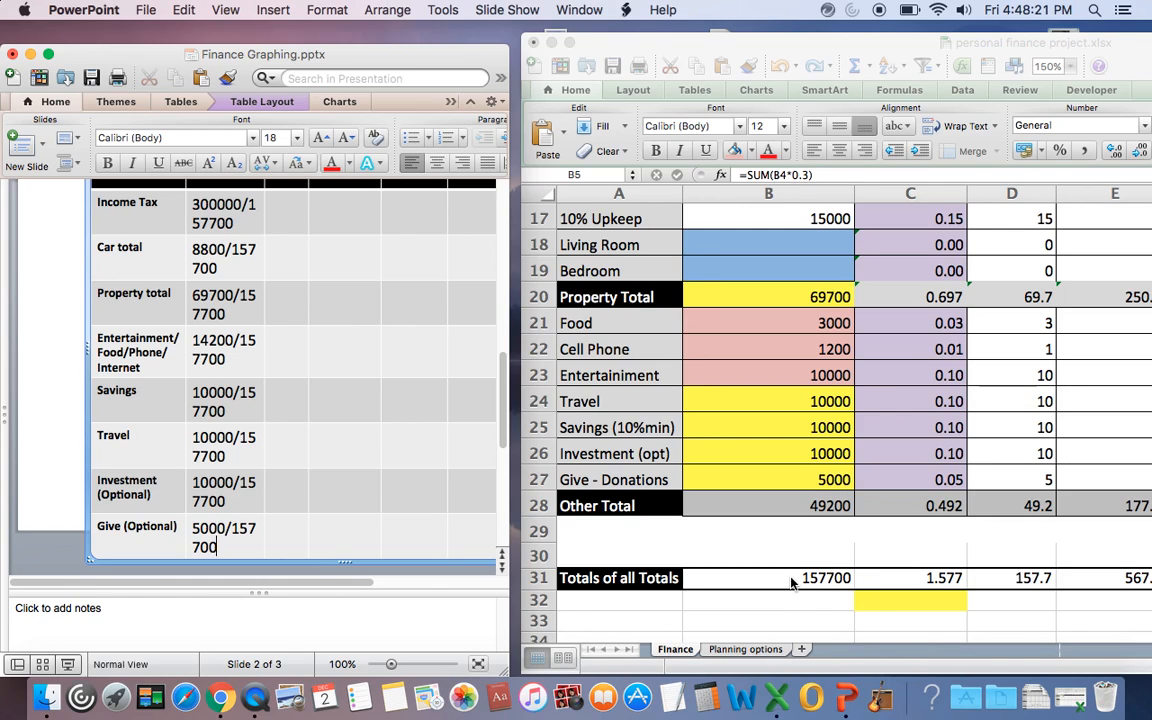
{"action": "scroll", "coordinate": [826, 588], "scroll_direction": "up", "scroll_amount": 8}
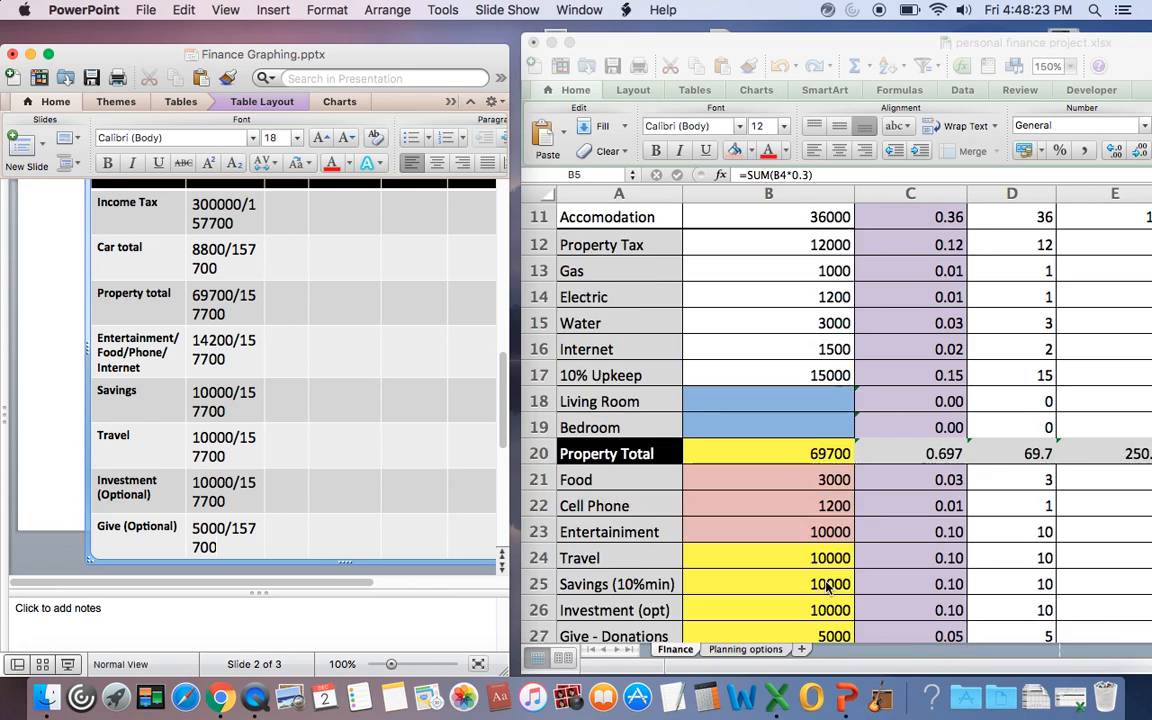
{"action": "scroll", "coordinate": [763, 412], "scroll_direction": "down", "scroll_amount": 10}
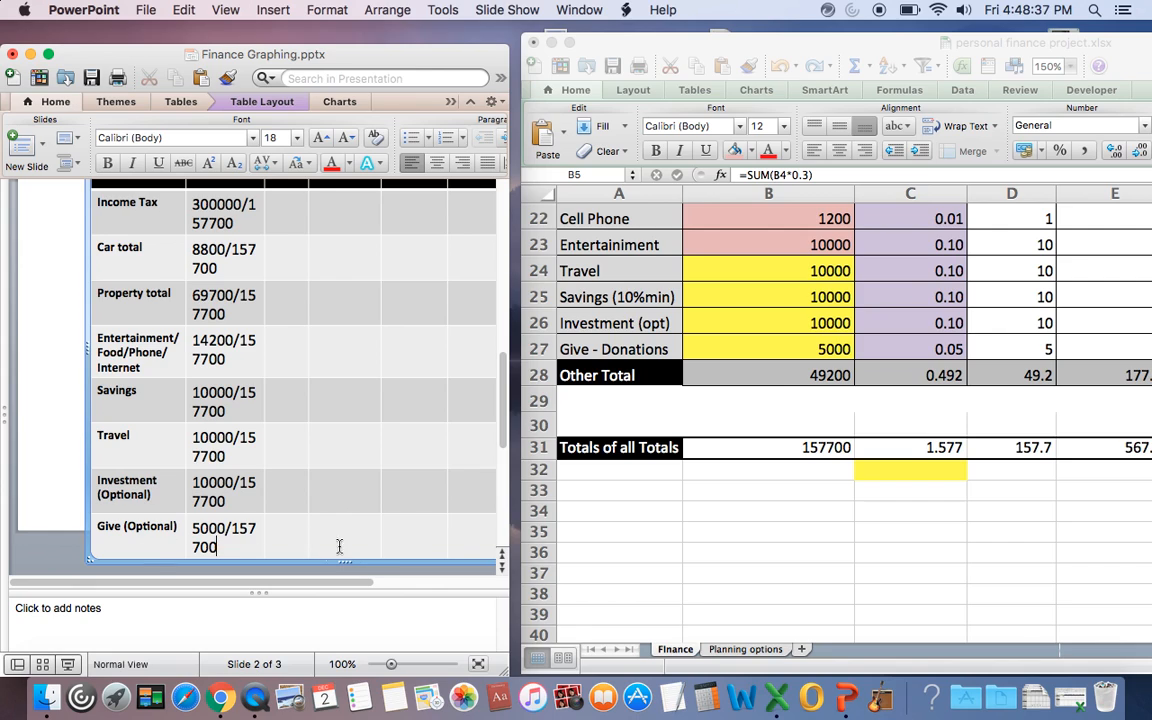
- Widen the Dec. 0.00 column of the slide's expenses table
{"action": "scroll", "coordinate": [263, 352], "scroll_direction": "up", "scroll_amount": 3}
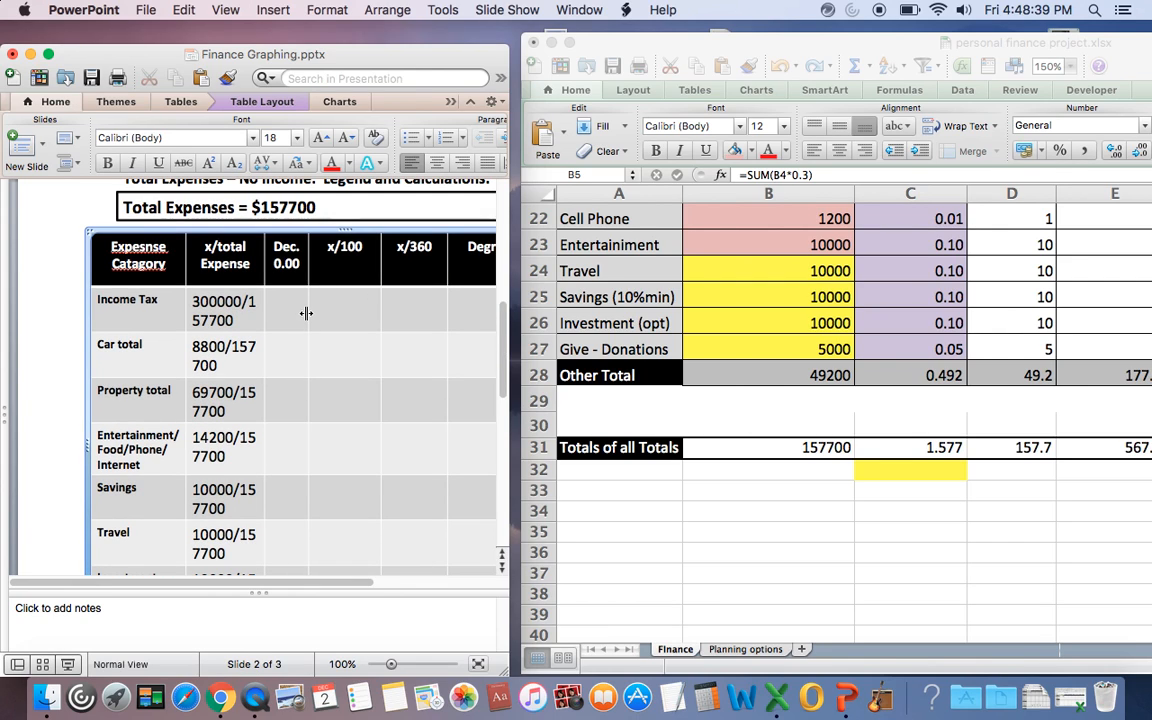
{"action": "left_click_drag", "start_coordinate": [308, 310], "coordinate": [342, 311]}
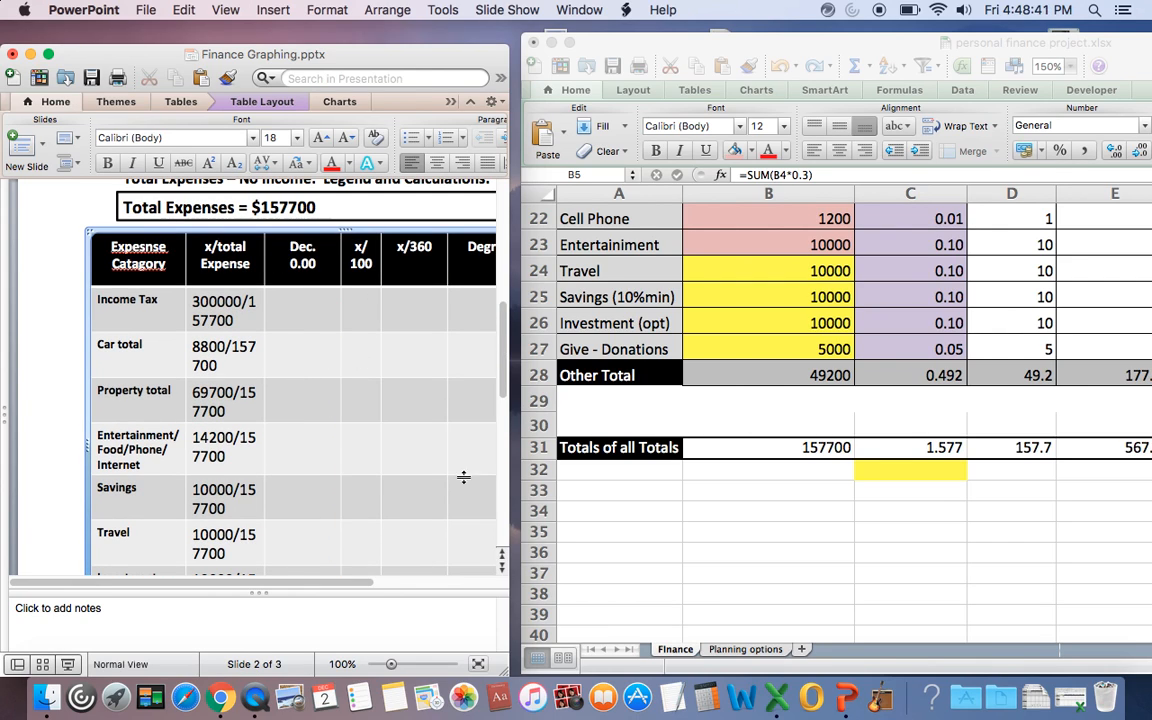
- Open the Calculator beside the presentation and minimize the finance workbook
{"action": "left_click", "coordinate": [708, 700]}
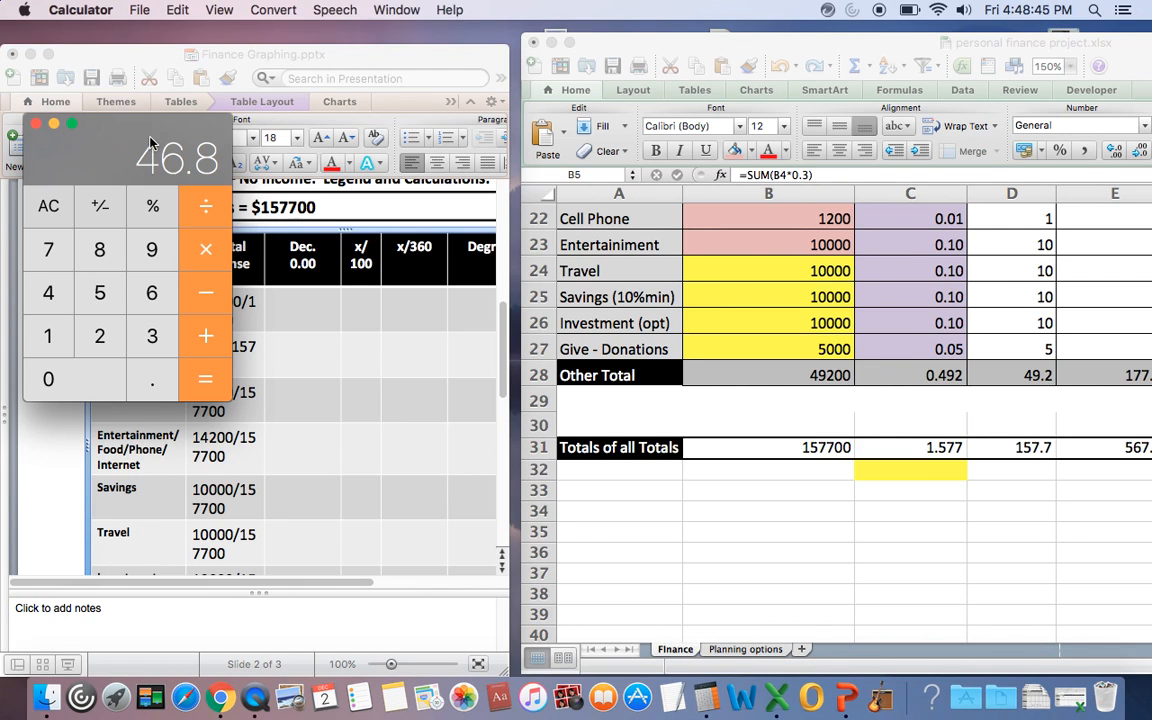
{"action": "left_click_drag", "start_coordinate": [101, 111], "coordinate": [621, 148]}
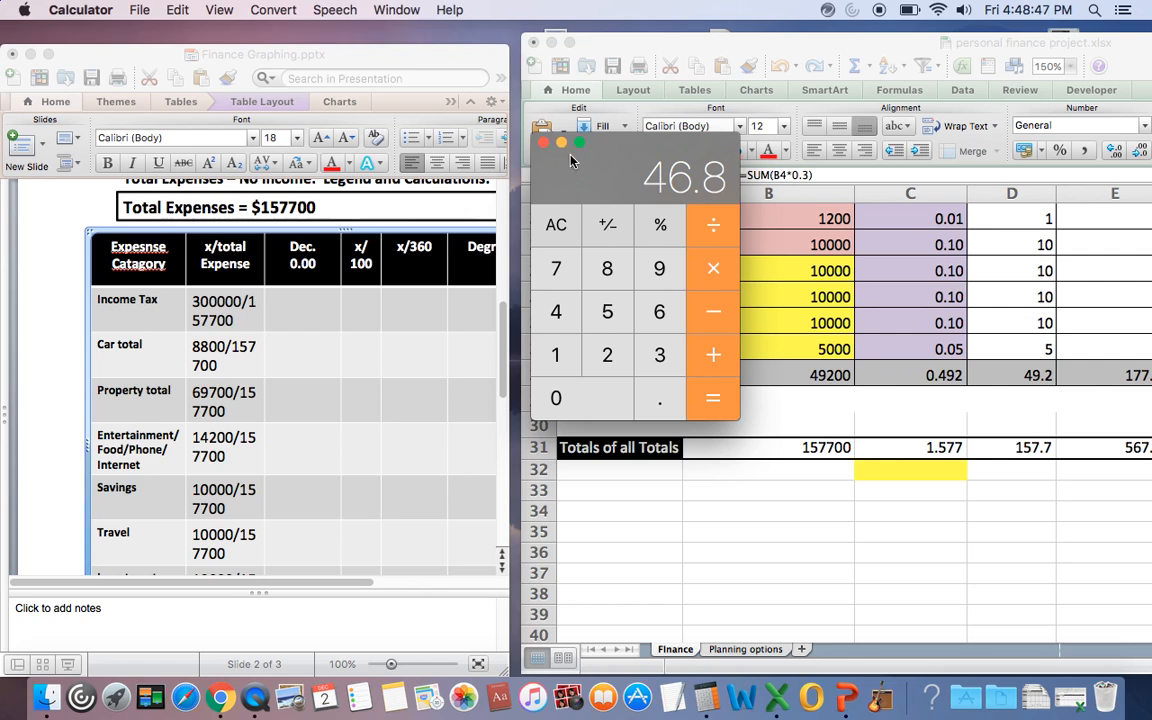
{"action": "left_click", "coordinate": [740, 41]}
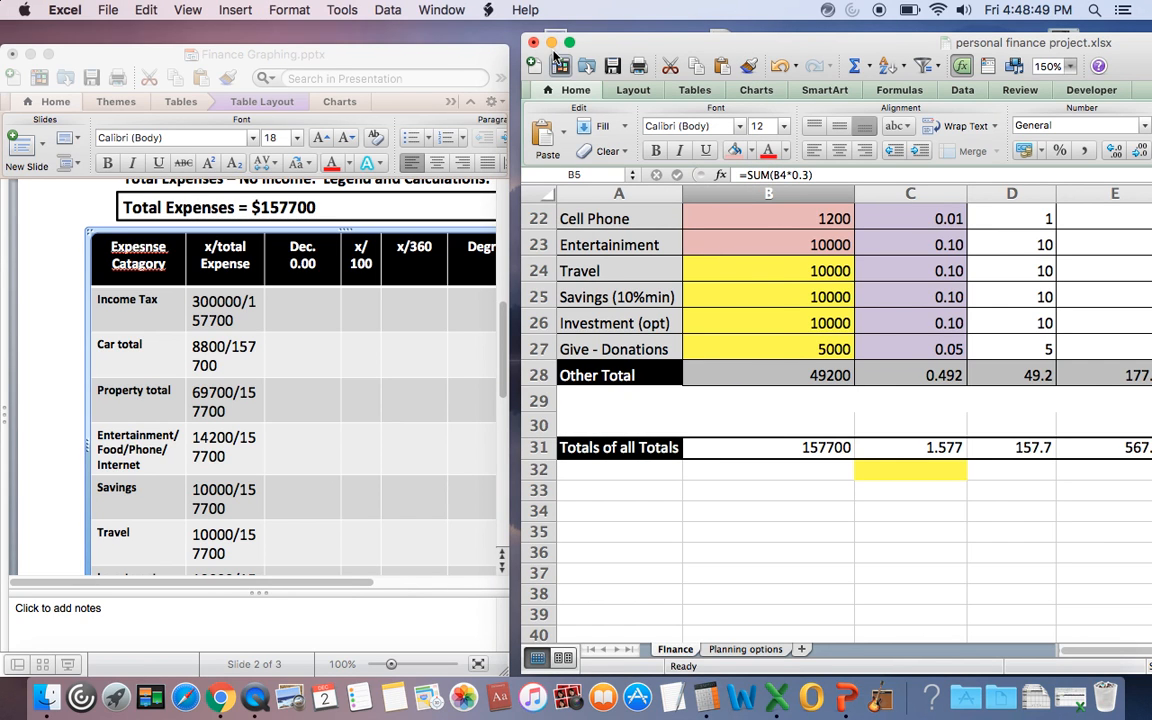
{"action": "left_click", "coordinate": [552, 43]}
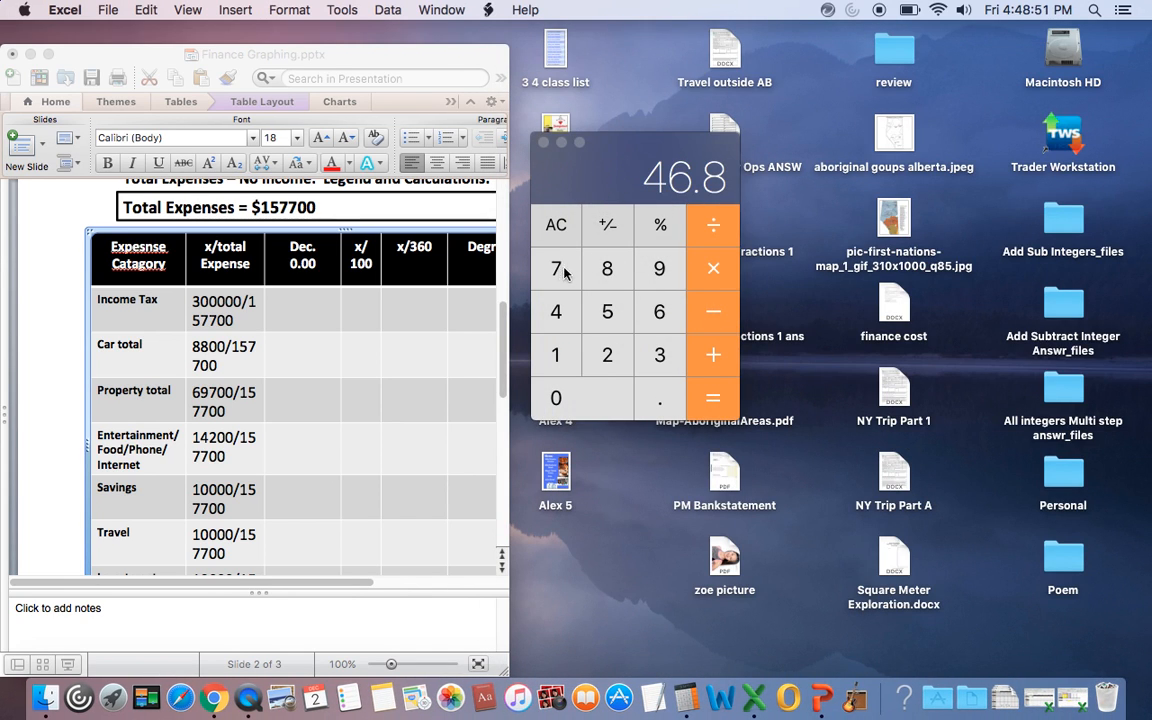
- Divide the Income Tax amount 30000 by the total expenses 157700 in the Calculator
{"action": "left_click", "coordinate": [558, 224]}
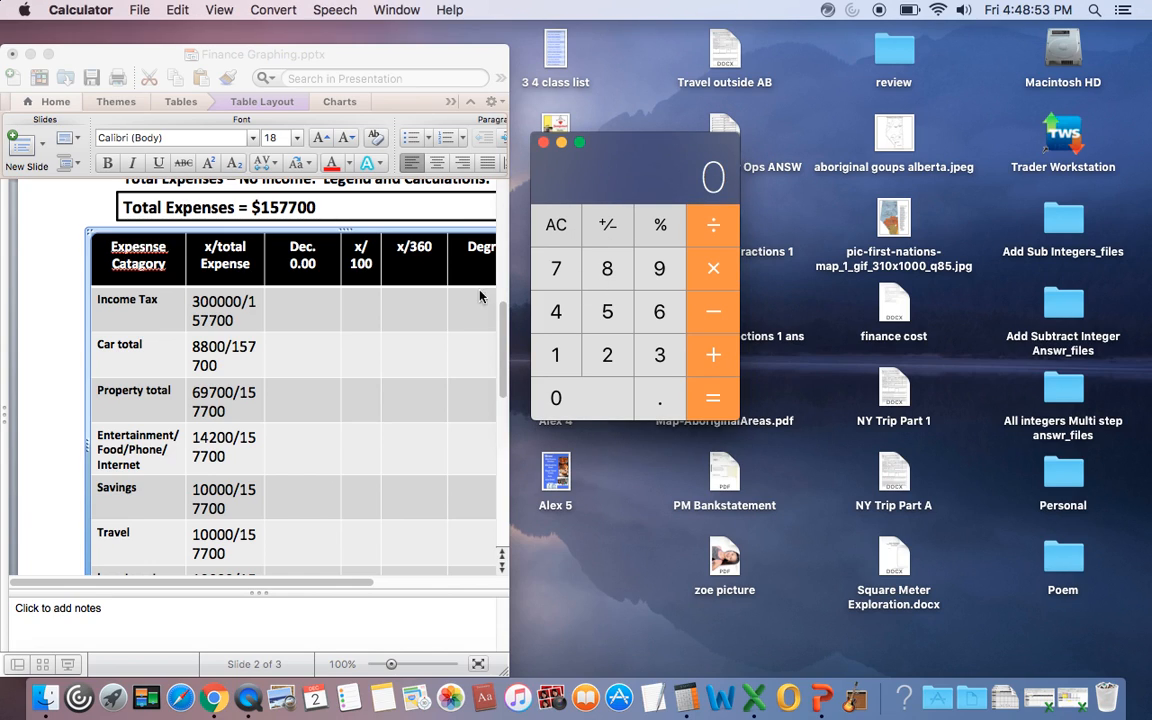
{"action": "type", "text": "30000"}
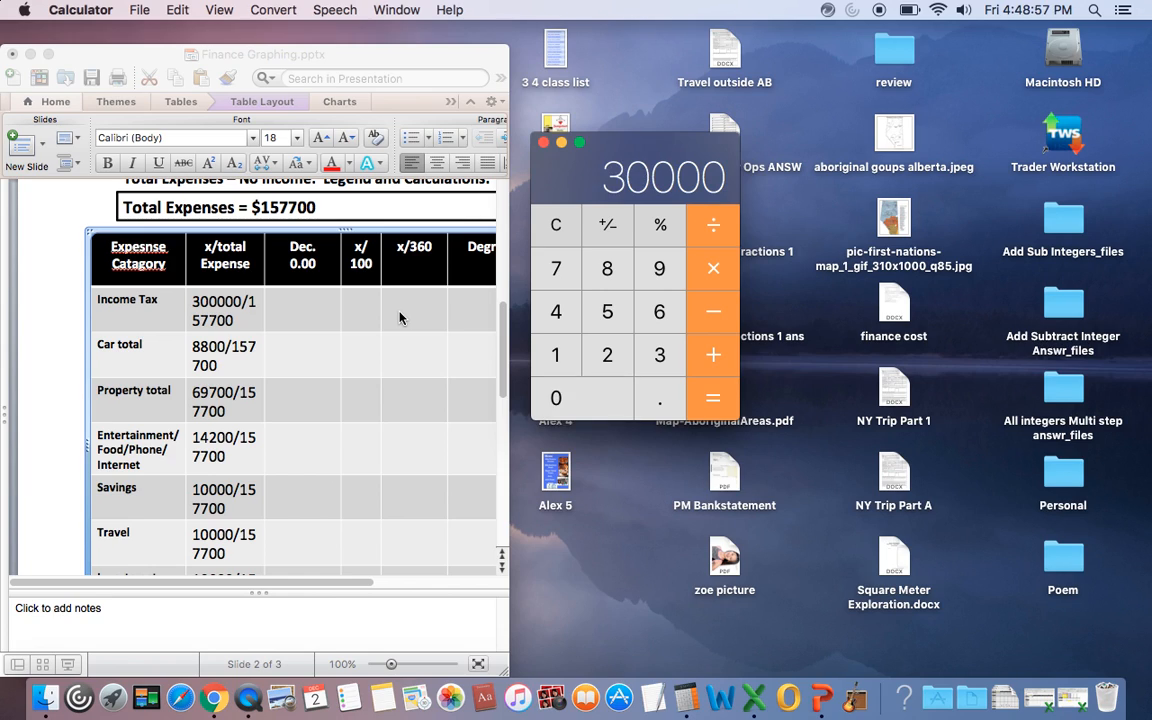
{"action": "key", "text": "slash"}
{"action": "type", "text": "157700"}
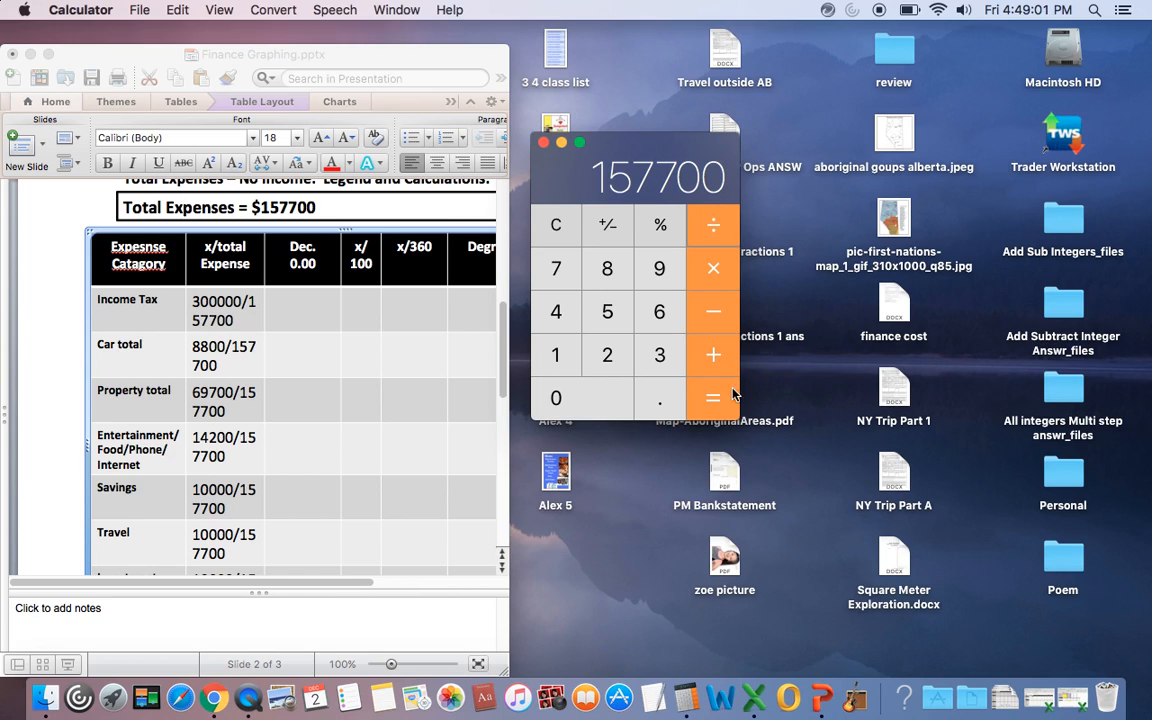
{"action": "key", "text": "Return"}
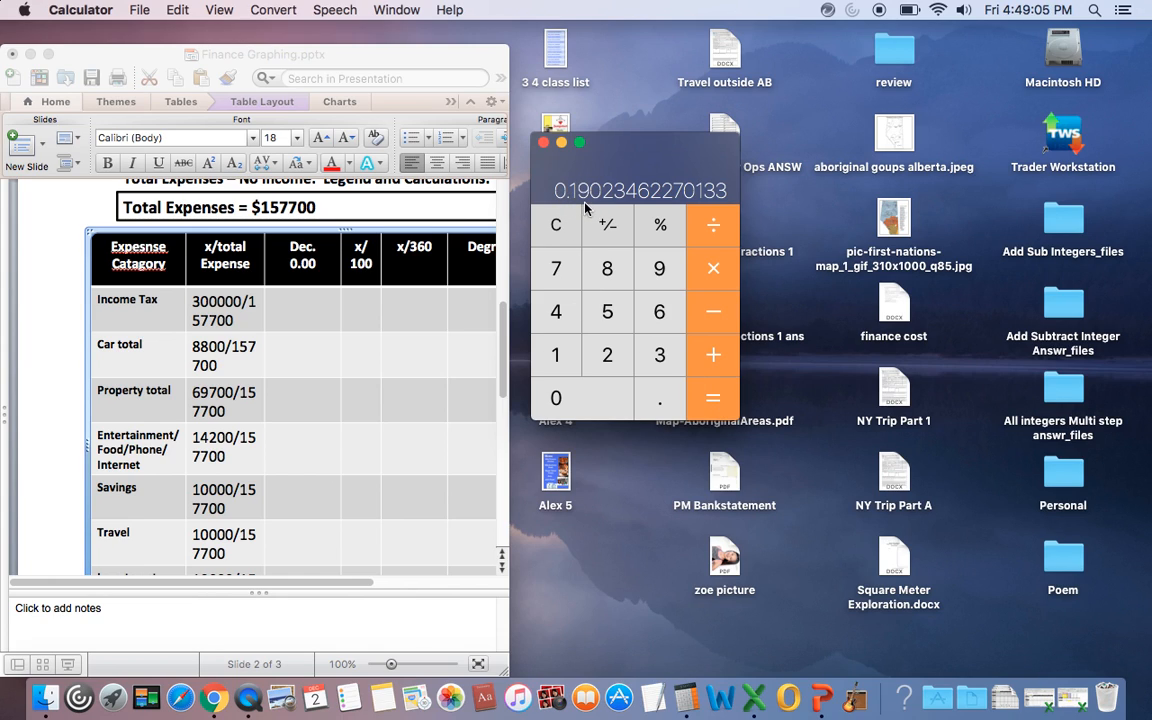
- Enter 0.19 in the Dec. 0.00 cell and 19/100 in the x/100 cell of the Income Tax row
{"action": "left_click", "coordinate": [305, 313]}
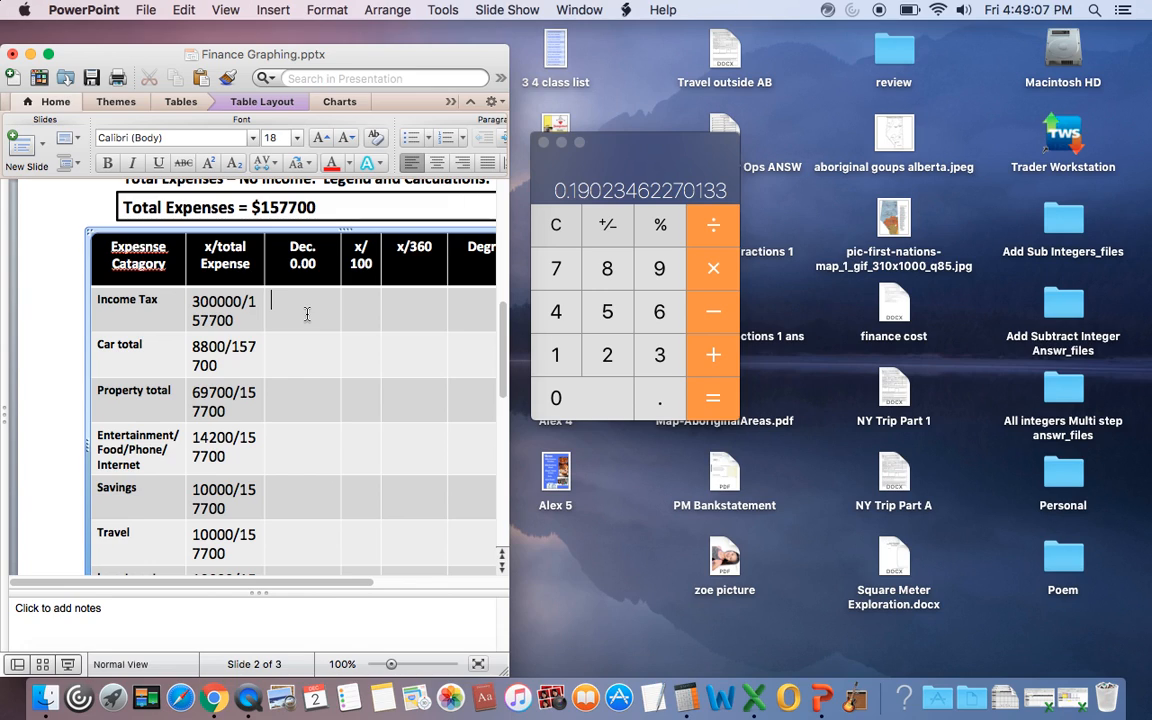
{"action": "type", "text": "0.19"}
{"action": "left_click", "coordinate": [358, 301]}
{"action": "type", "text": "19"}
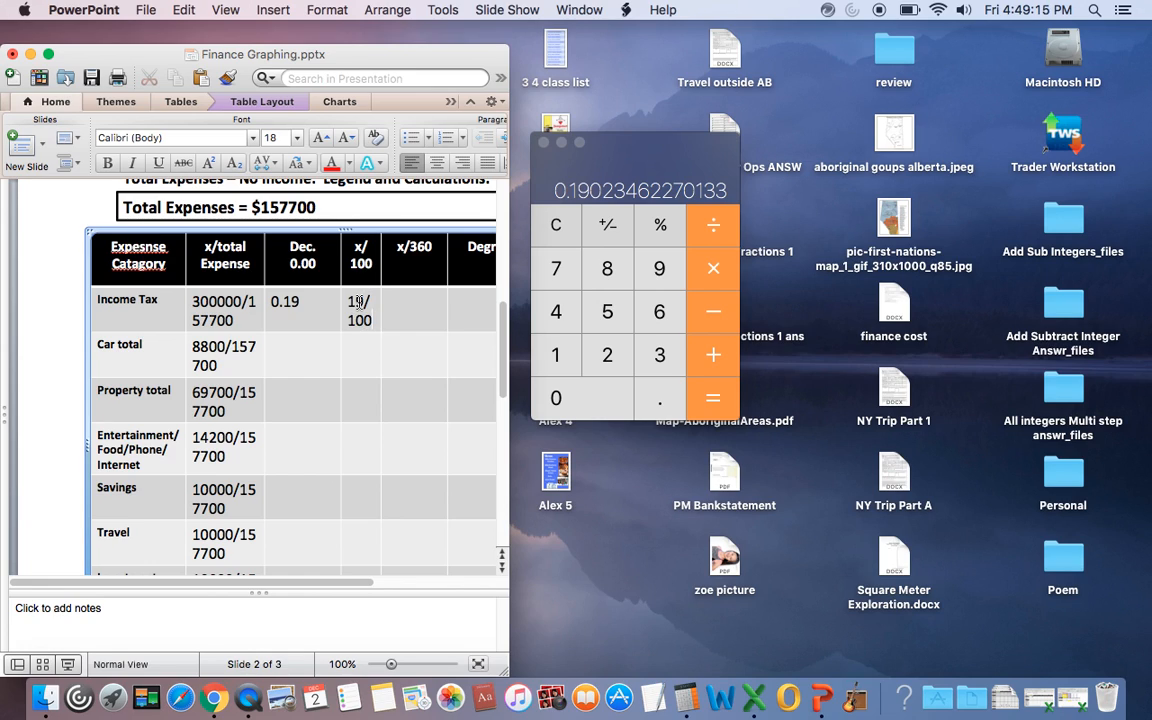
- Check the Income Tax percentage by multiplying 100 by 0.19 in the Calculator, moved clear of the presentation
{"action": "left_click", "coordinate": [621, 164]}
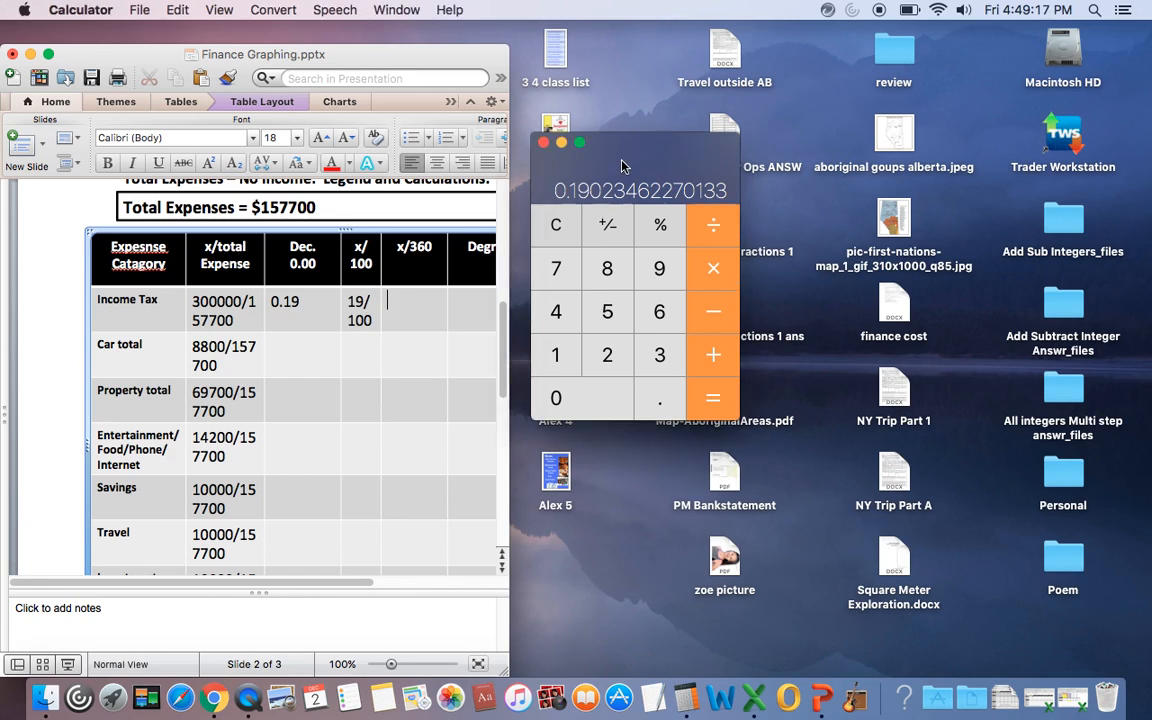
{"action": "left_click_drag", "start_coordinate": [621, 164], "coordinate": [665, 156]}
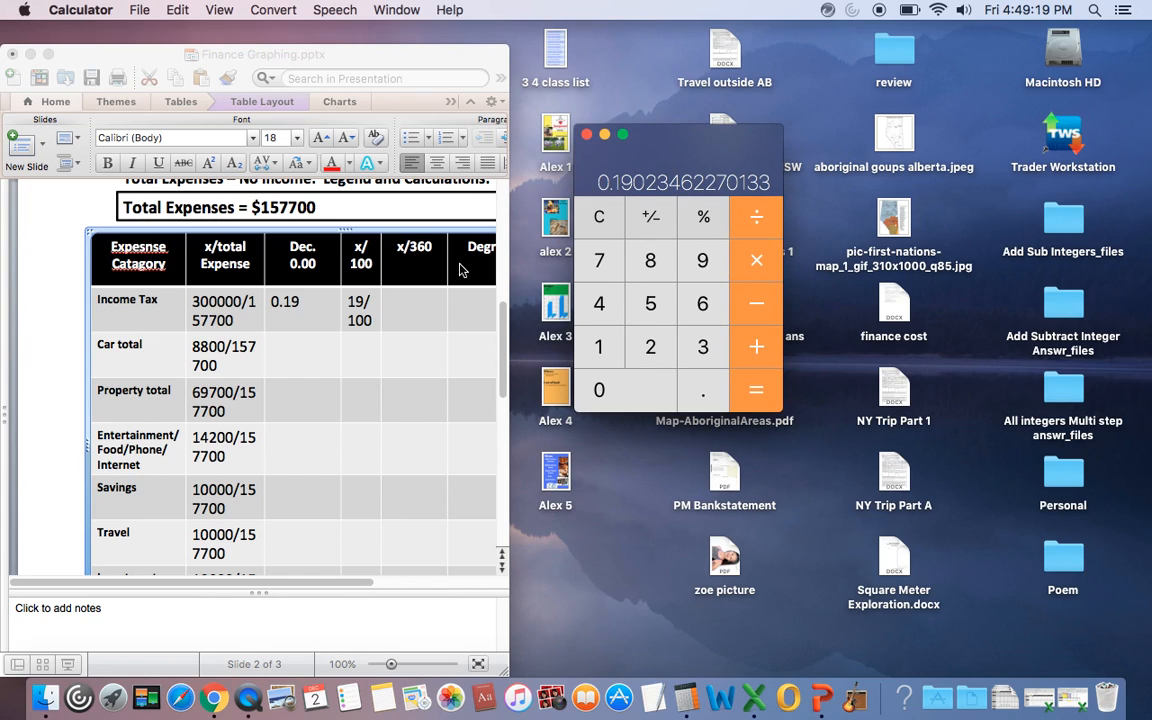
{"action": "left_click", "coordinate": [603, 218]}
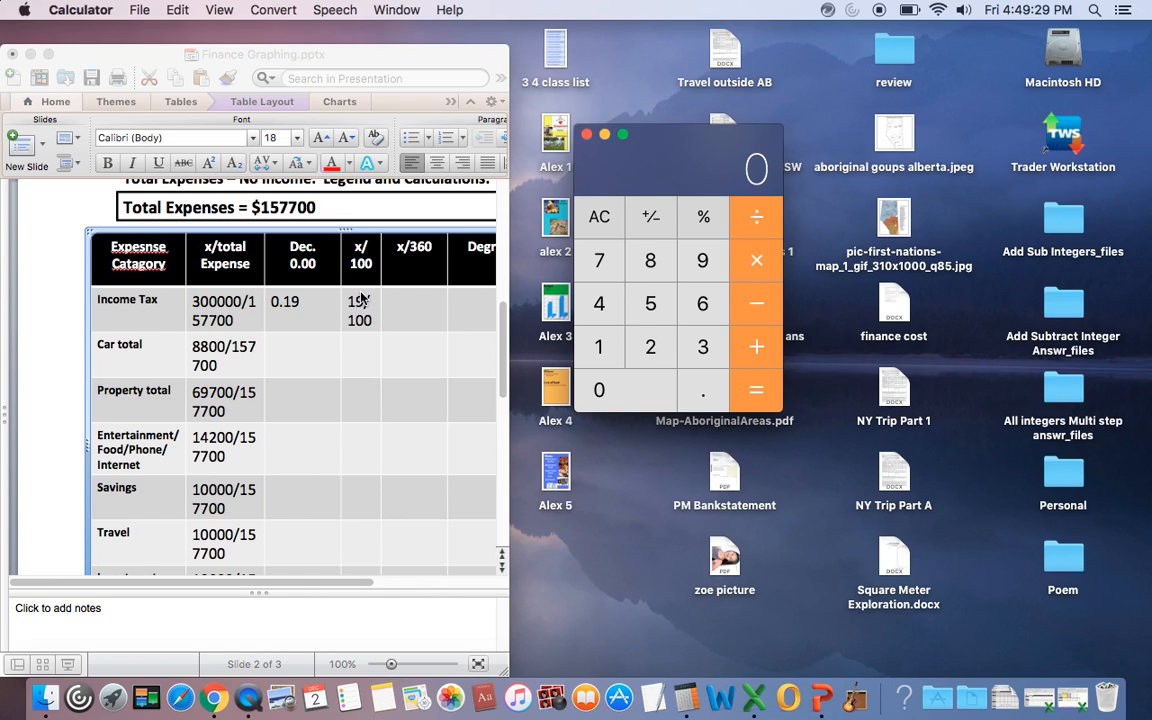
{"action": "left_click", "coordinate": [608, 346]}
{"action": "left_click", "coordinate": [607, 392]}
{"action": "left_click", "coordinate": [607, 395]}
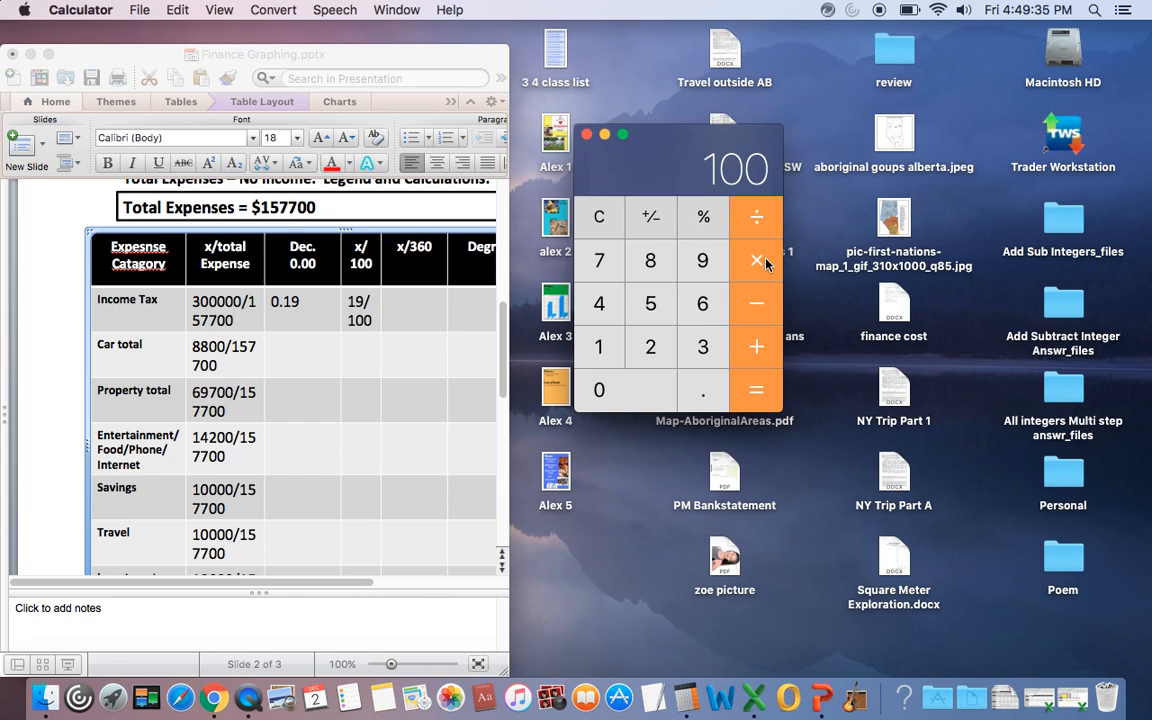
{"action": "left_click", "coordinate": [704, 392]}
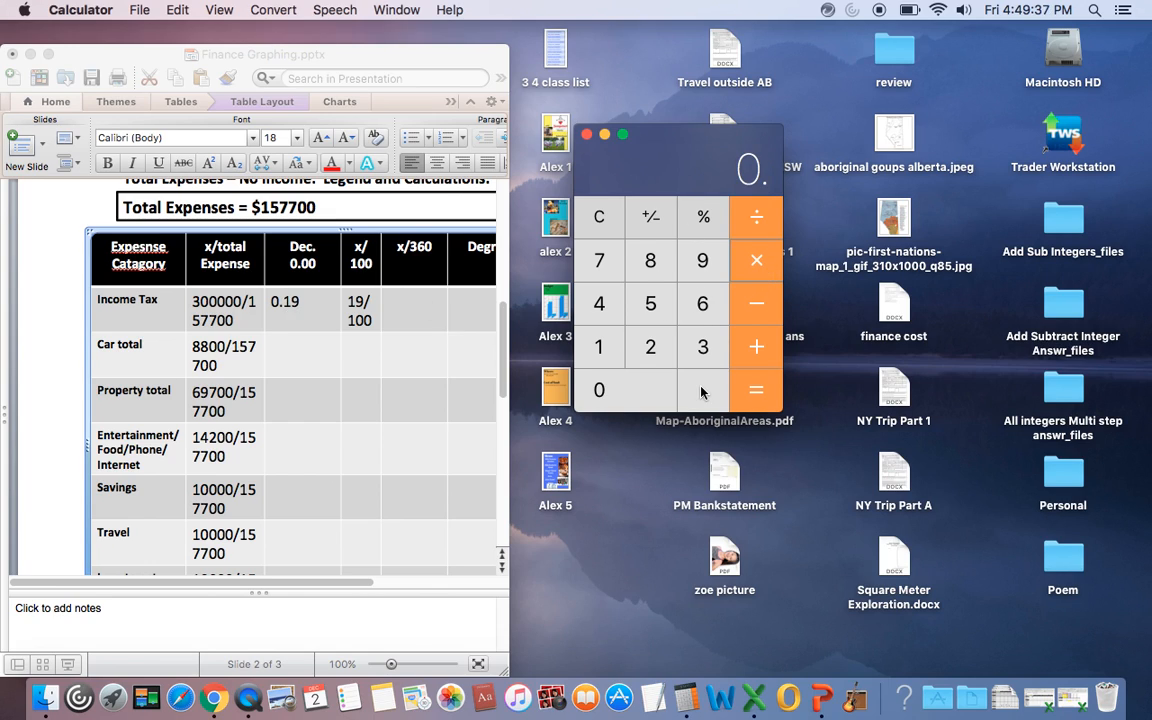
{"action": "left_click", "coordinate": [601, 350]}
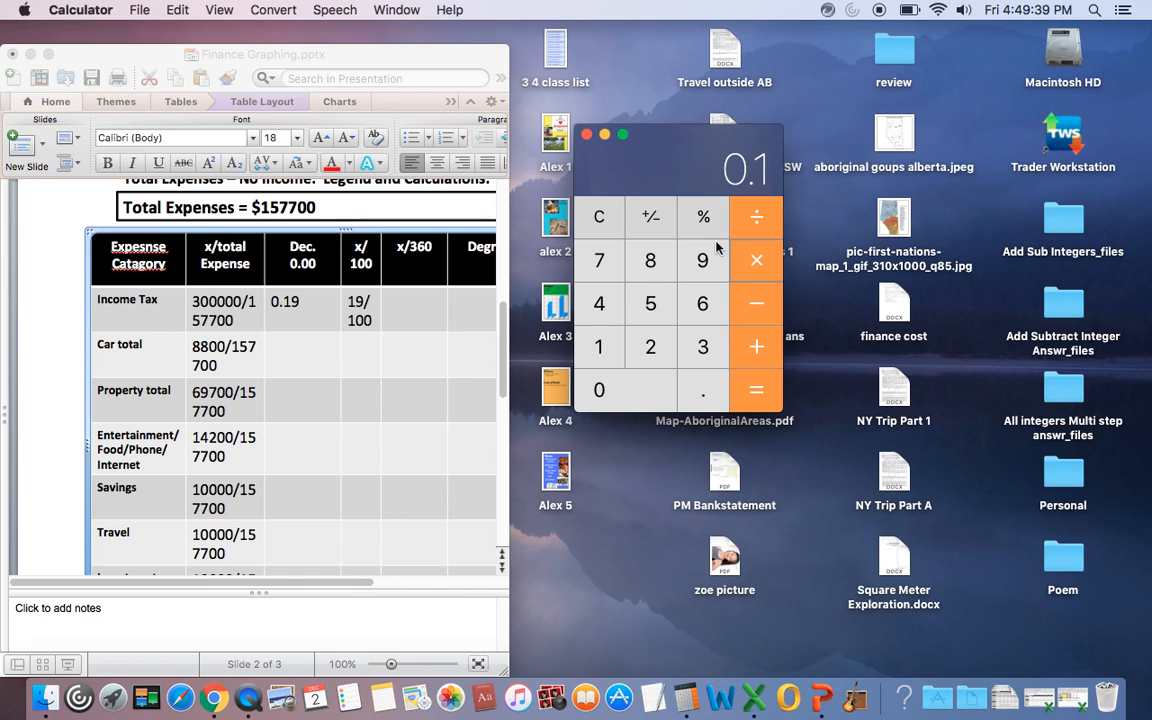
{"action": "key", "text": "9"}
{"action": "left_click", "coordinate": [288, 303]}
{"action": "double_click", "coordinate": [285, 302]}
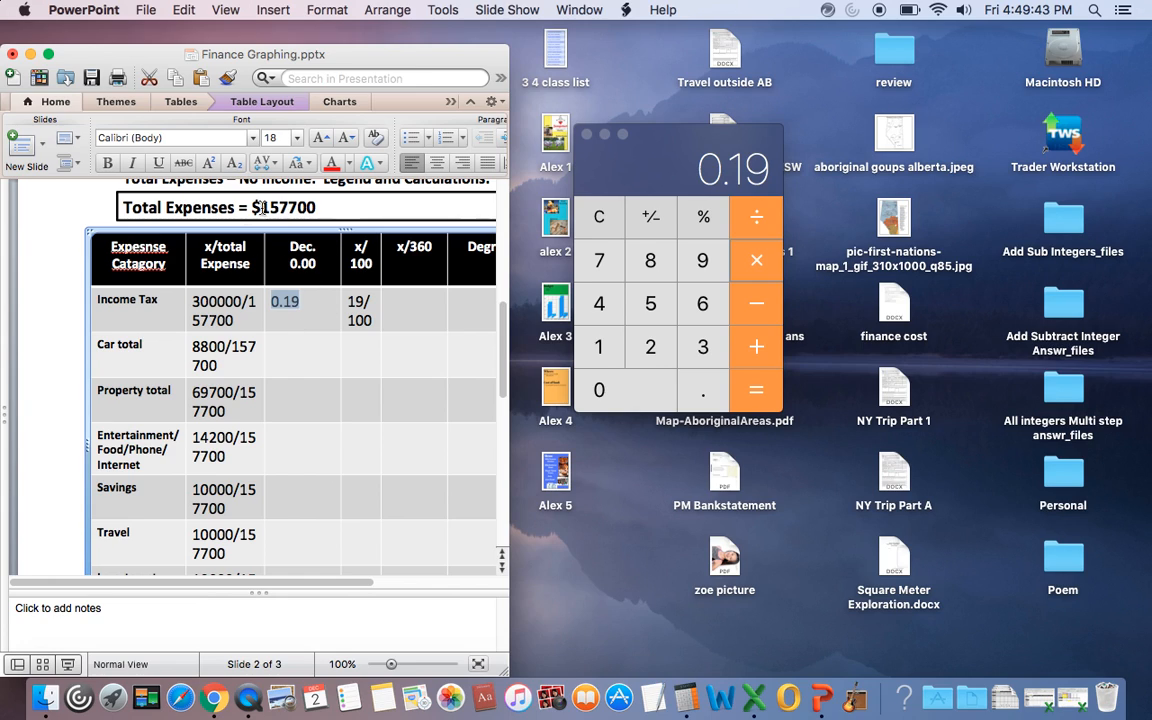
{"action": "left_click", "coordinate": [753, 393]}
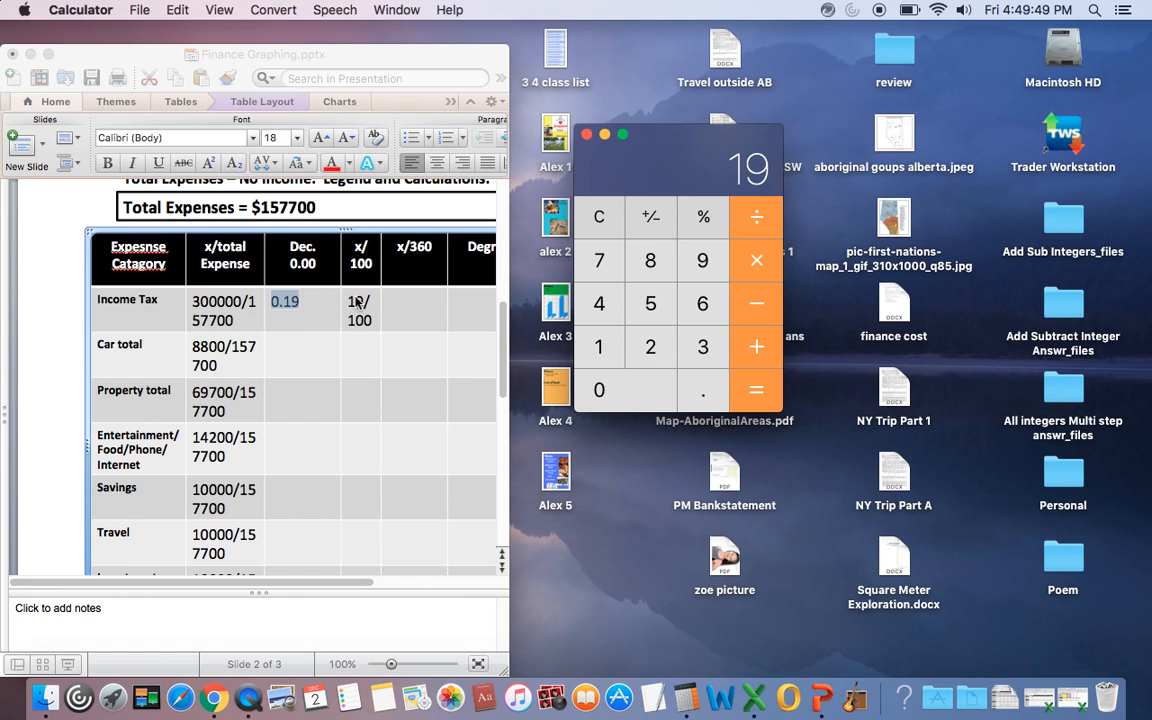
{"action": "left_click", "coordinate": [597, 217]}
{"action": "left_click", "coordinate": [706, 352]}
{"action": "left_click", "coordinate": [706, 305]}
{"action": "left_click", "coordinate": [624, 390]}
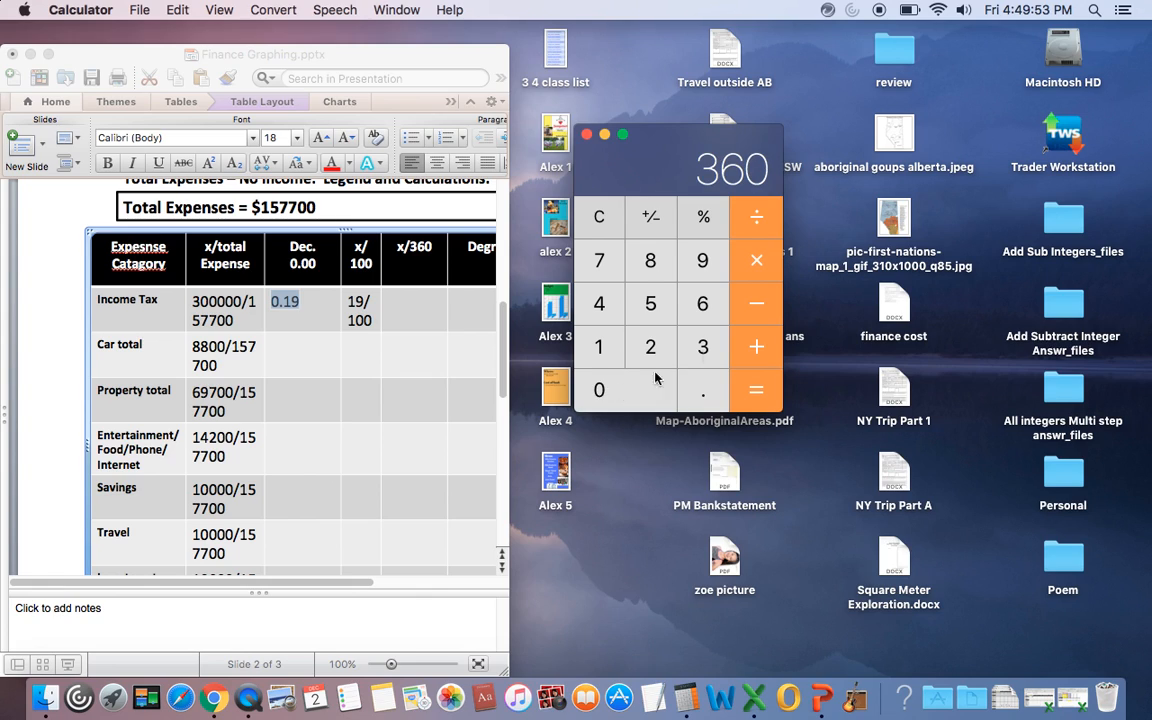
{"action": "left_click", "coordinate": [758, 262]}
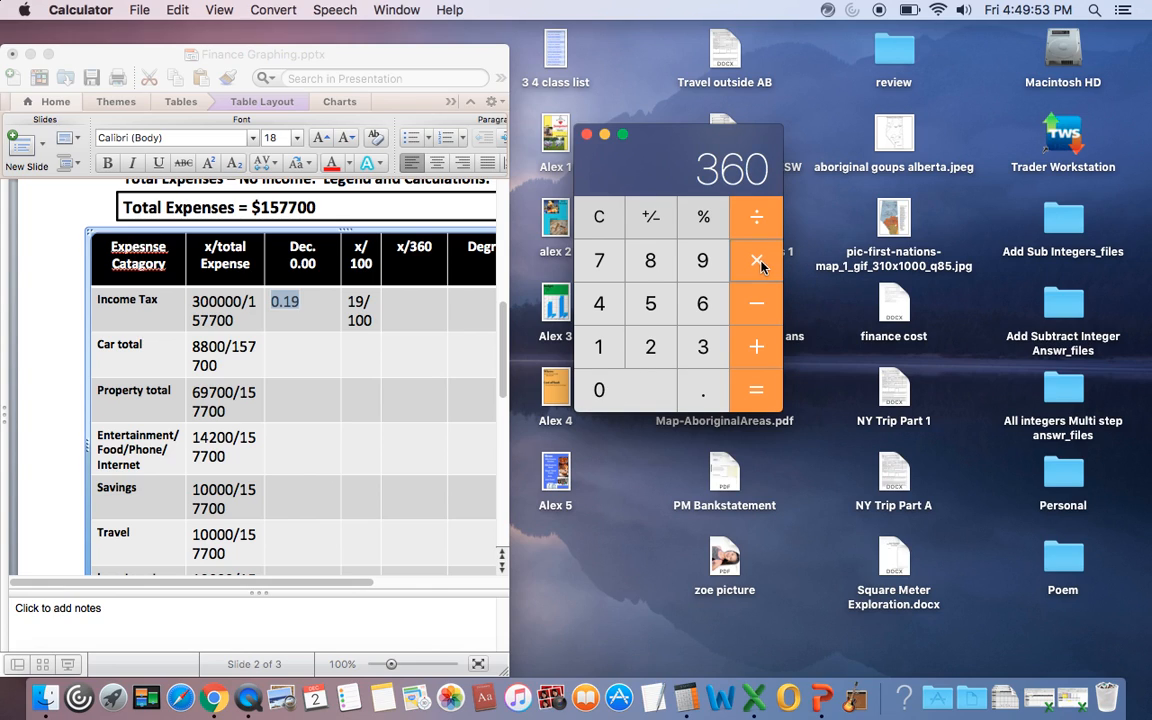
{"action": "left_click", "coordinate": [700, 391]}
{"action": "left_click", "coordinate": [592, 350]}
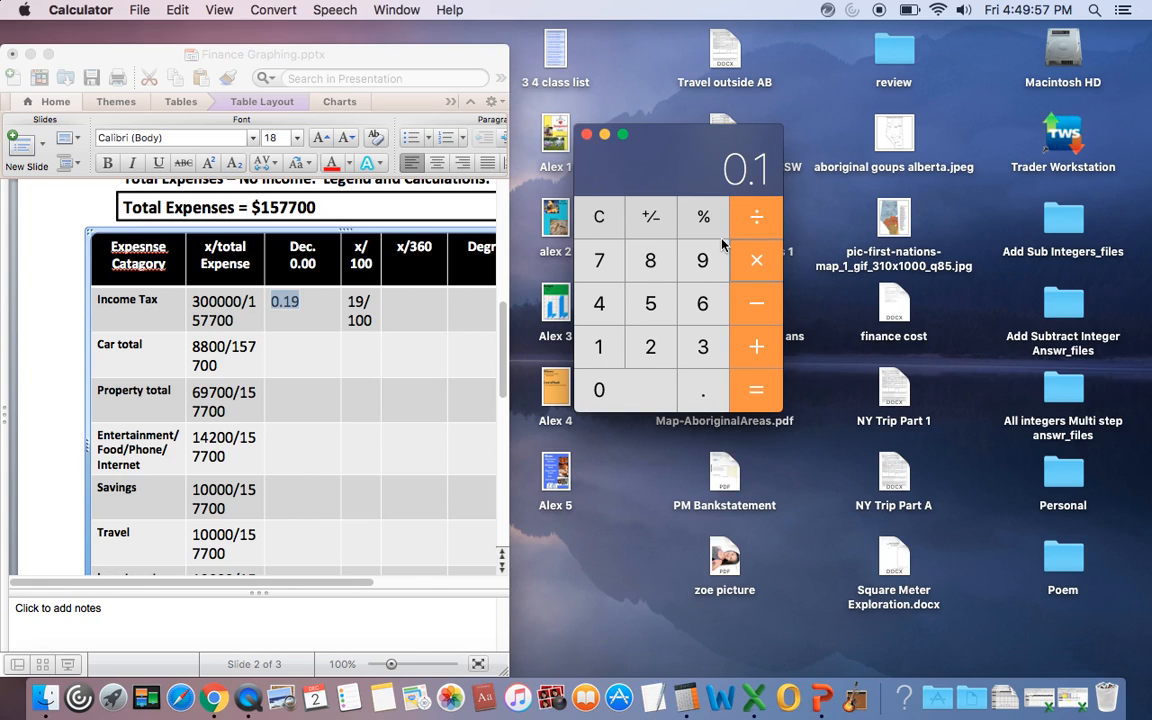
{"action": "key", "text": "9"}
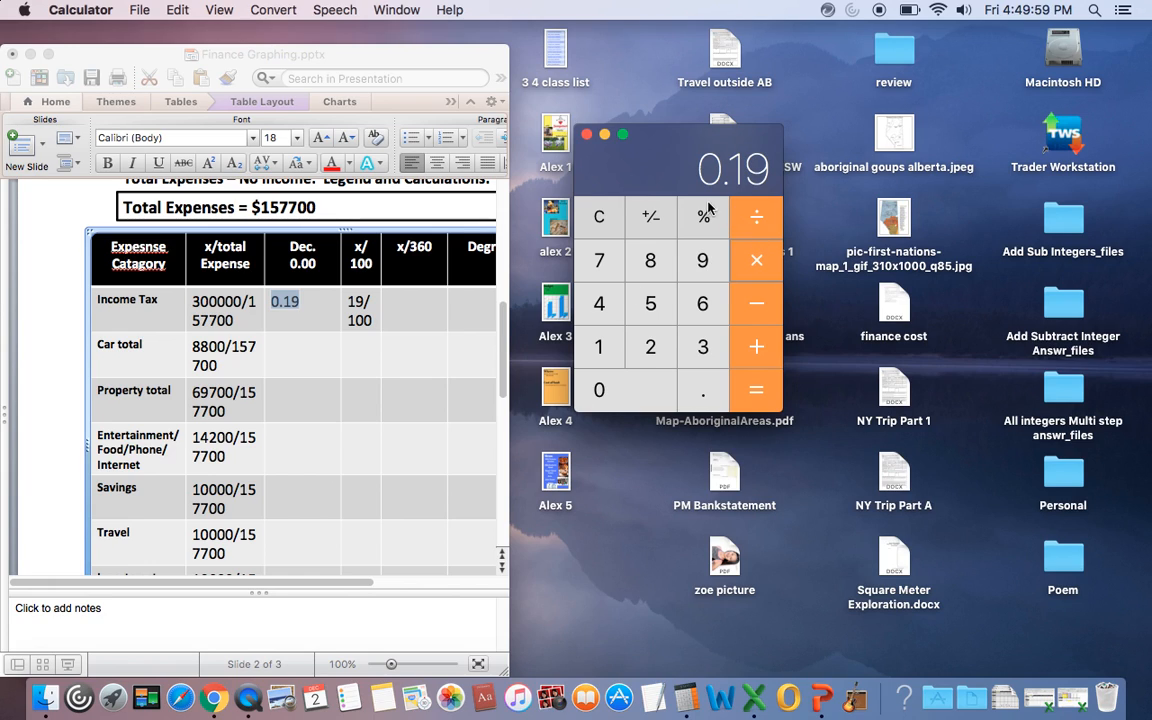
{"action": "left_click", "coordinate": [594, 218]}
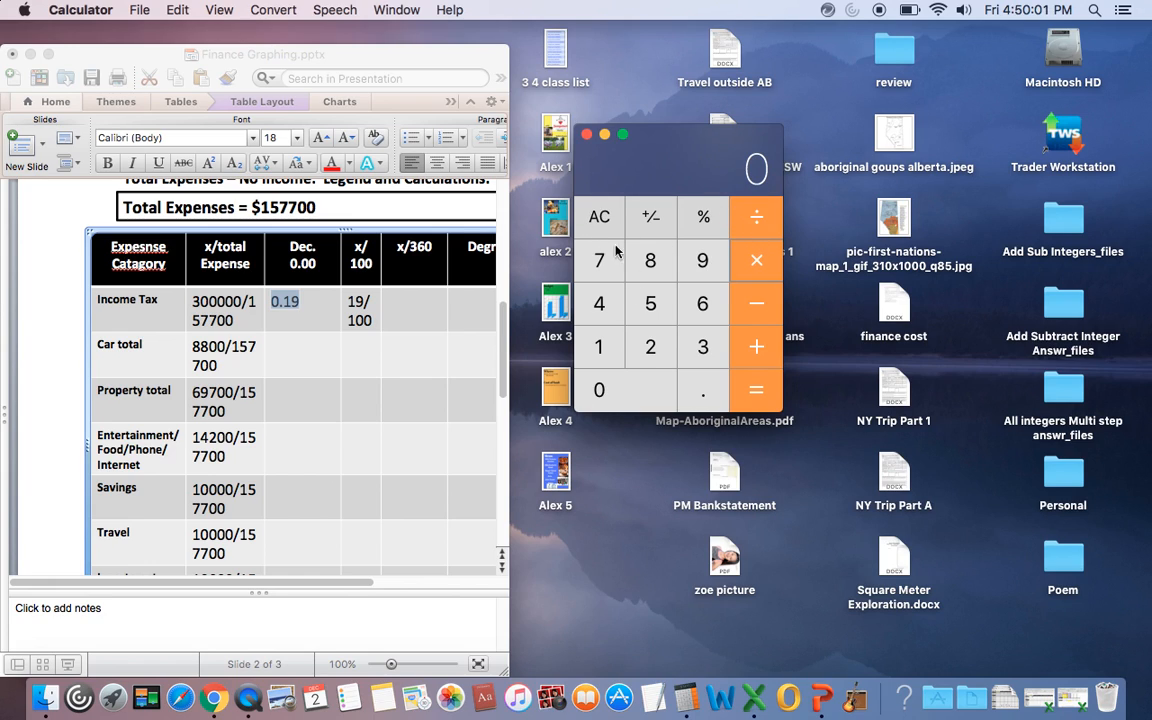
{"action": "type", "text": "369"}
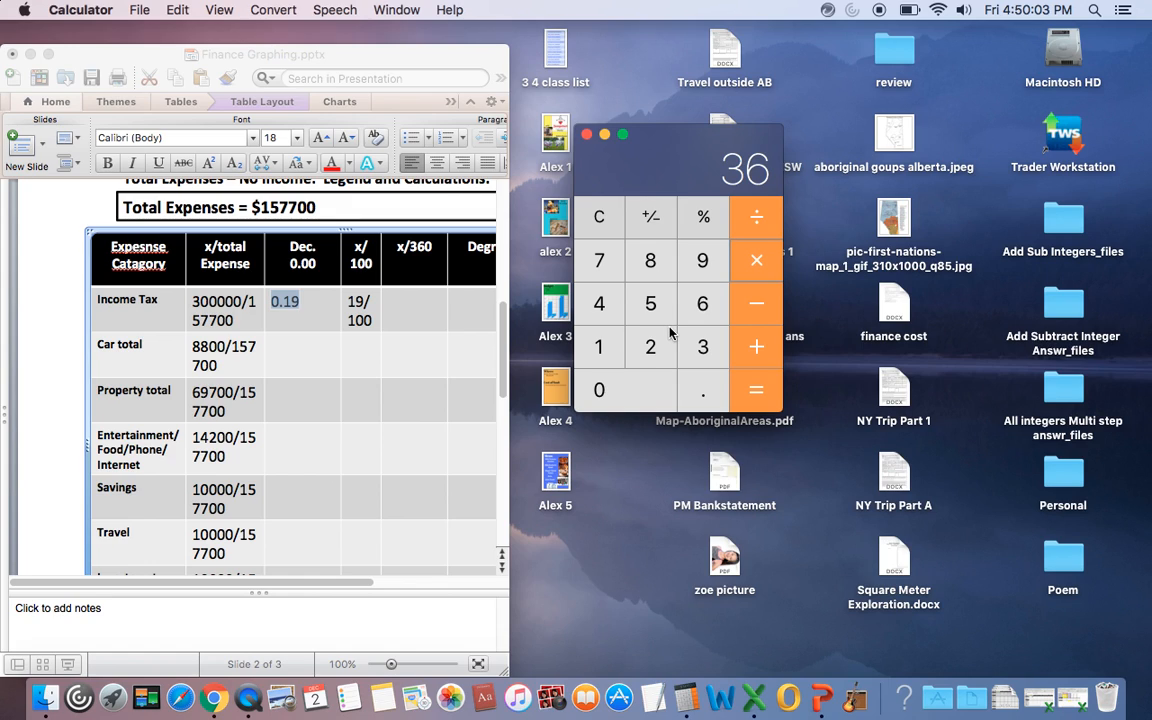
{"action": "key", "text": "BackSpace"}
{"action": "type", "text": "0"}
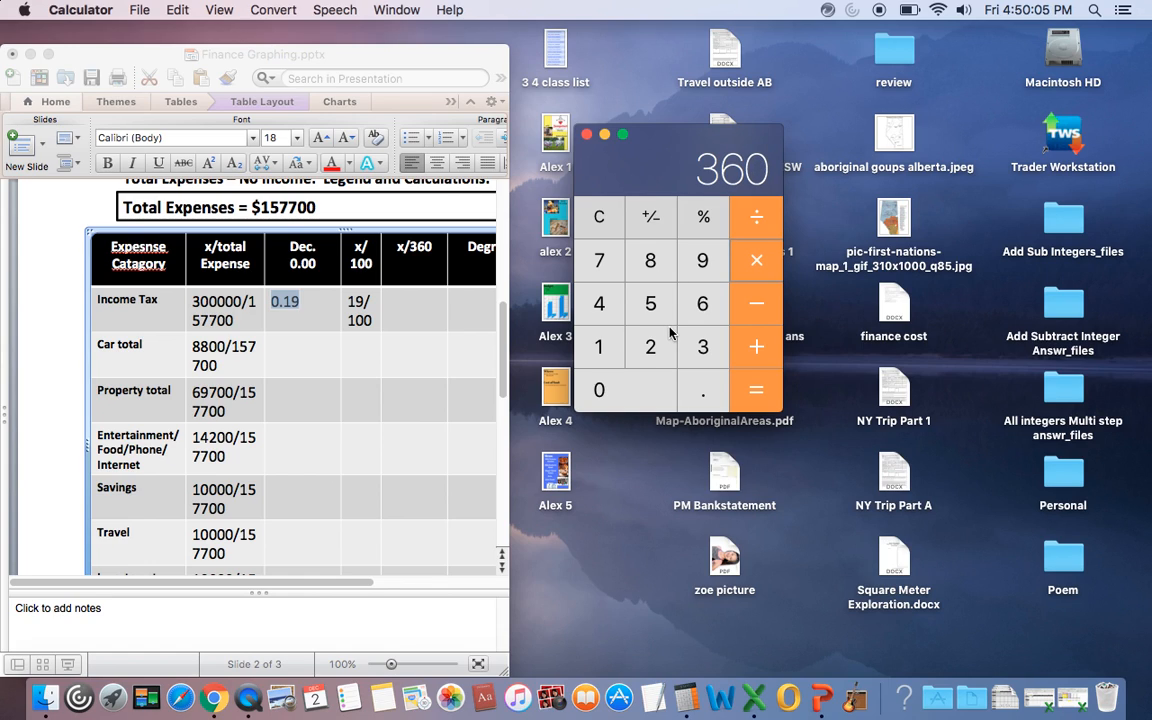
{"action": "type", "text": "*"}
{"action": "key", "text": "Return"}
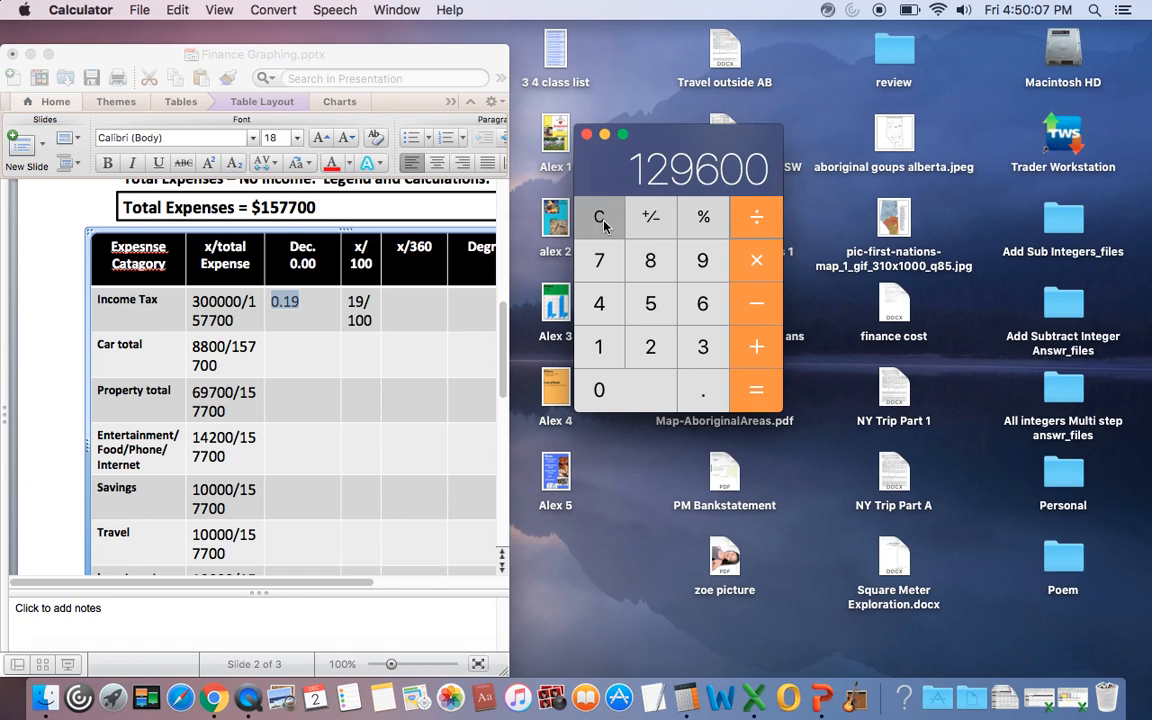
- Clear the Calculator and multiply 360 by the Income Tax decimal 0.19
{"action": "left_click", "coordinate": [602, 220]}
{"action": "left_click", "coordinate": [707, 342]}
{"action": "left_click", "coordinate": [702, 298]}
{"action": "left_click", "coordinate": [630, 391]}
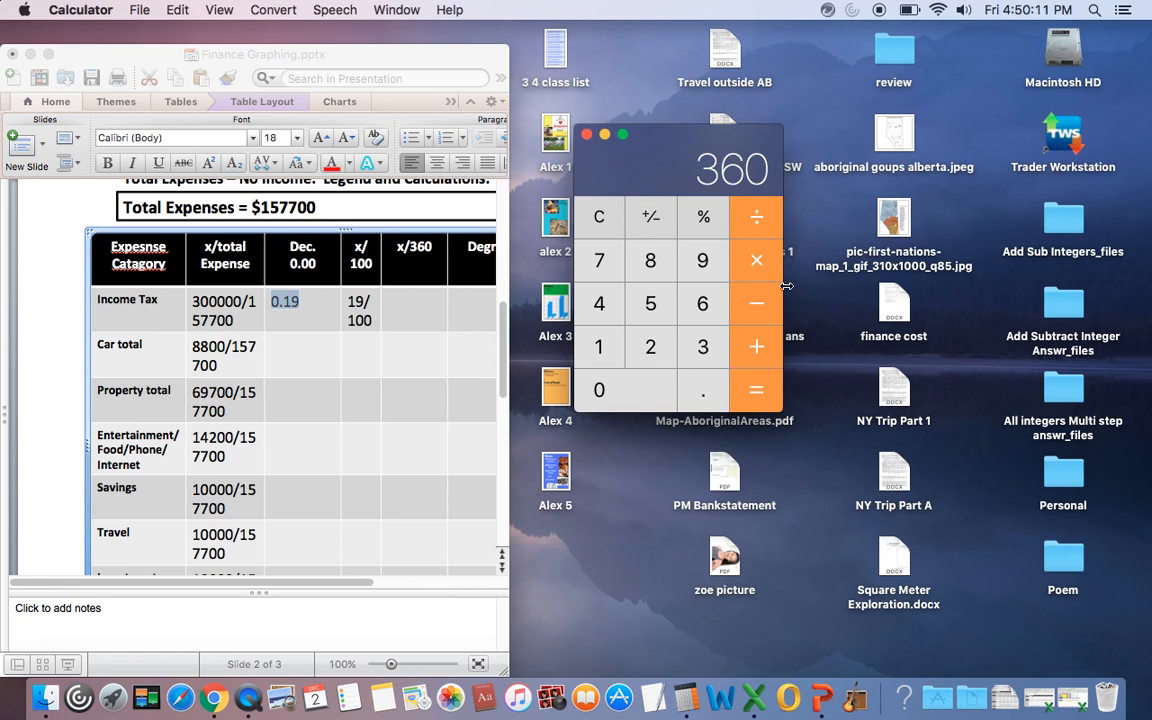
{"action": "left_click", "coordinate": [764, 266]}
{"action": "left_click", "coordinate": [703, 390]}
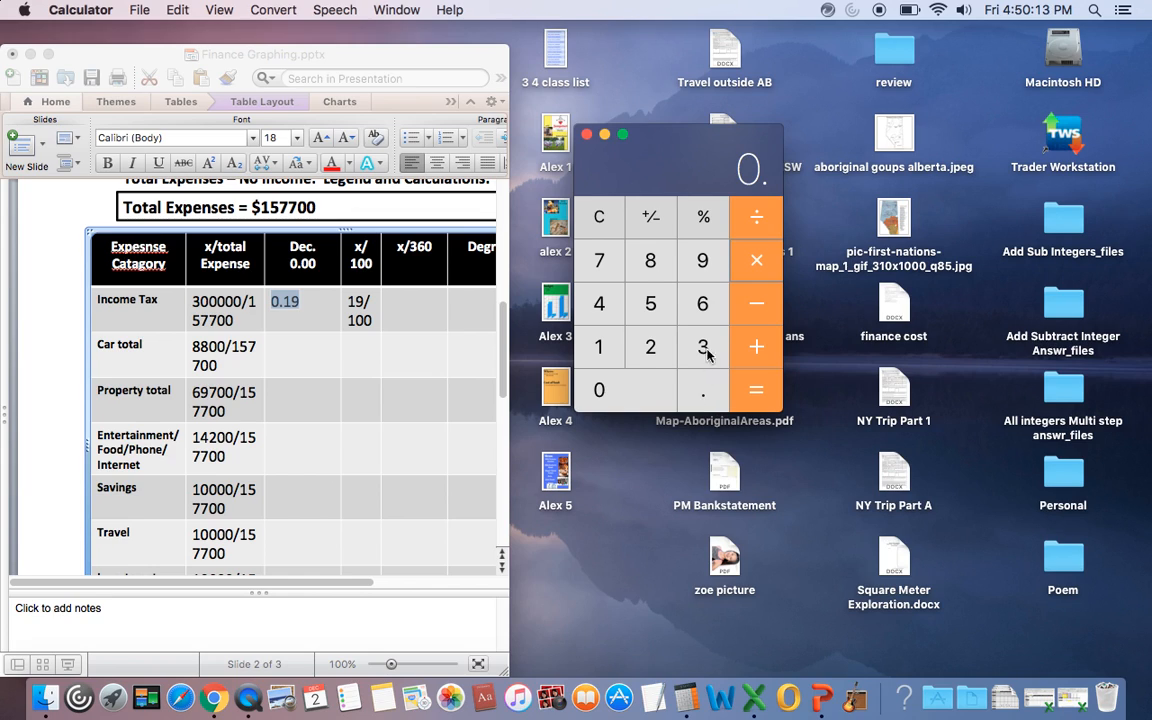
{"action": "left_click", "coordinate": [599, 345]}
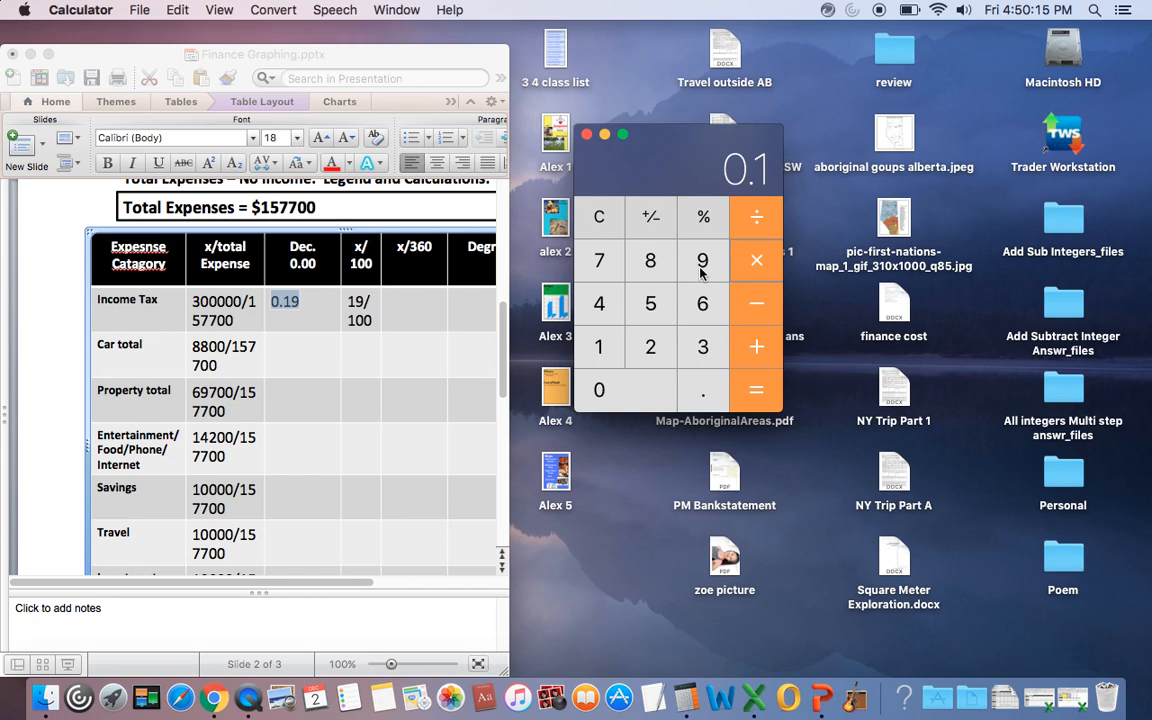
{"action": "left_click", "coordinate": [702, 260]}
{"action": "left_click", "coordinate": [756, 390]}
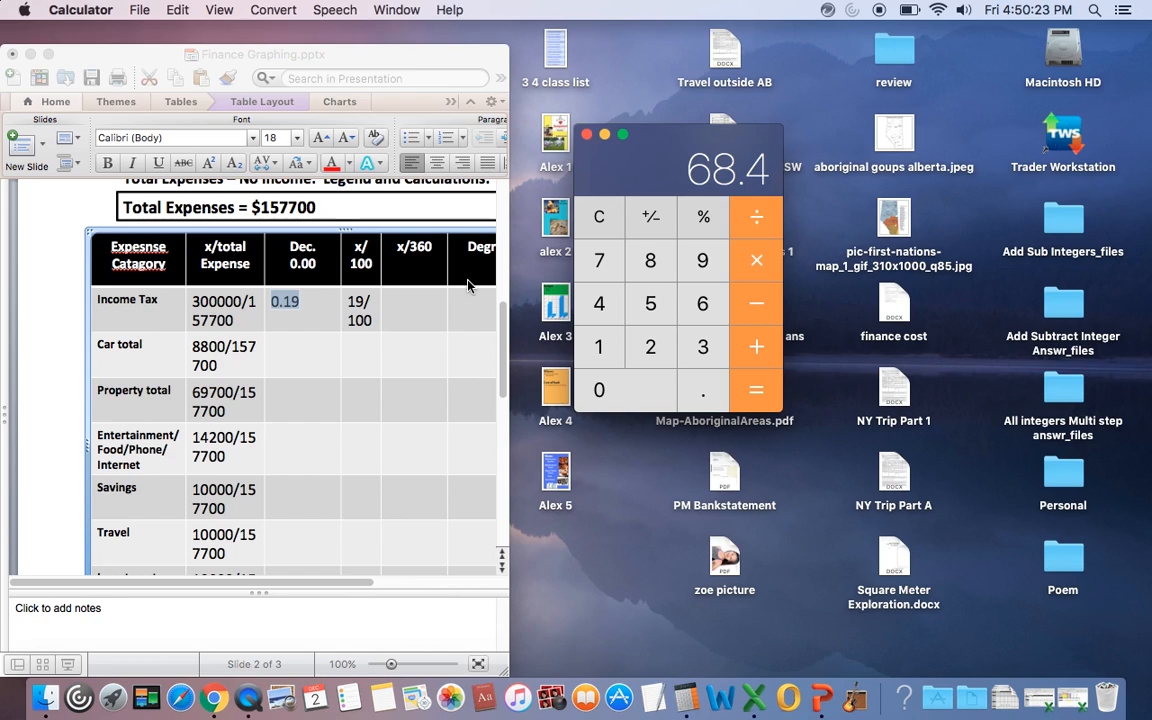
- Enter 68/360 for x/360 and 68 for Degree in the Income Tax row, widening the presentation window to show the whole table
{"action": "left_click", "coordinate": [427, 311]}
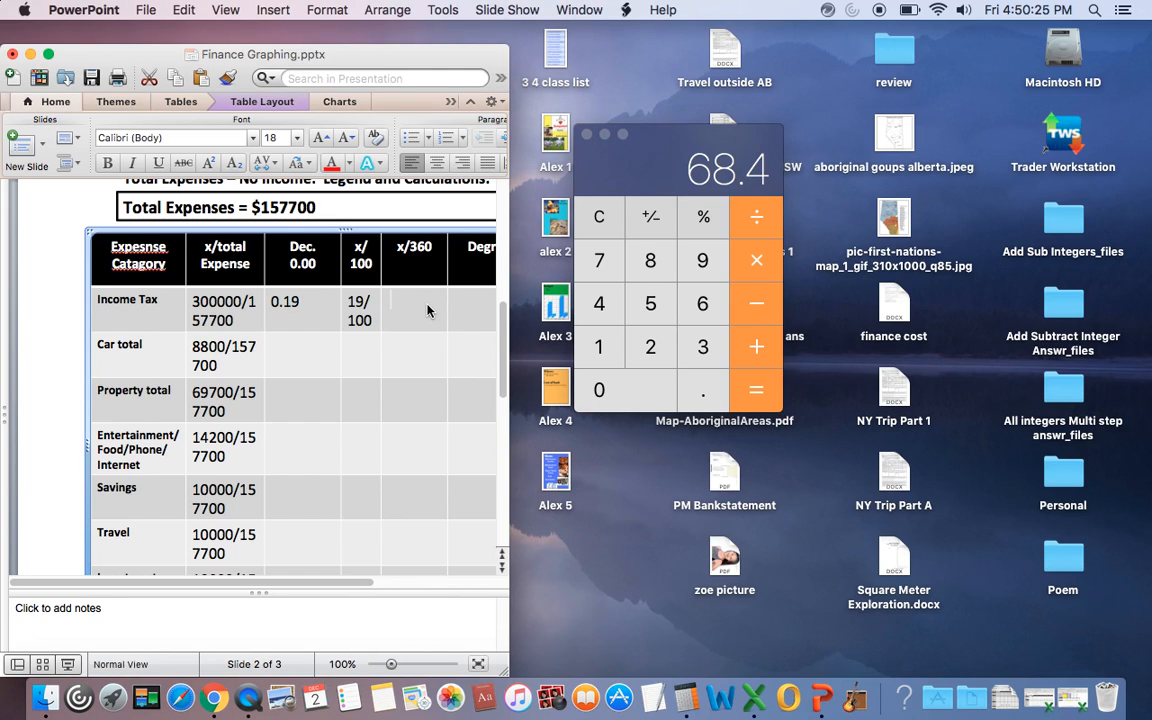
{"action": "type", "text": "68/360"}
{"action": "left_click_drag", "start_coordinate": [510, 441], "coordinate": [637, 441]}
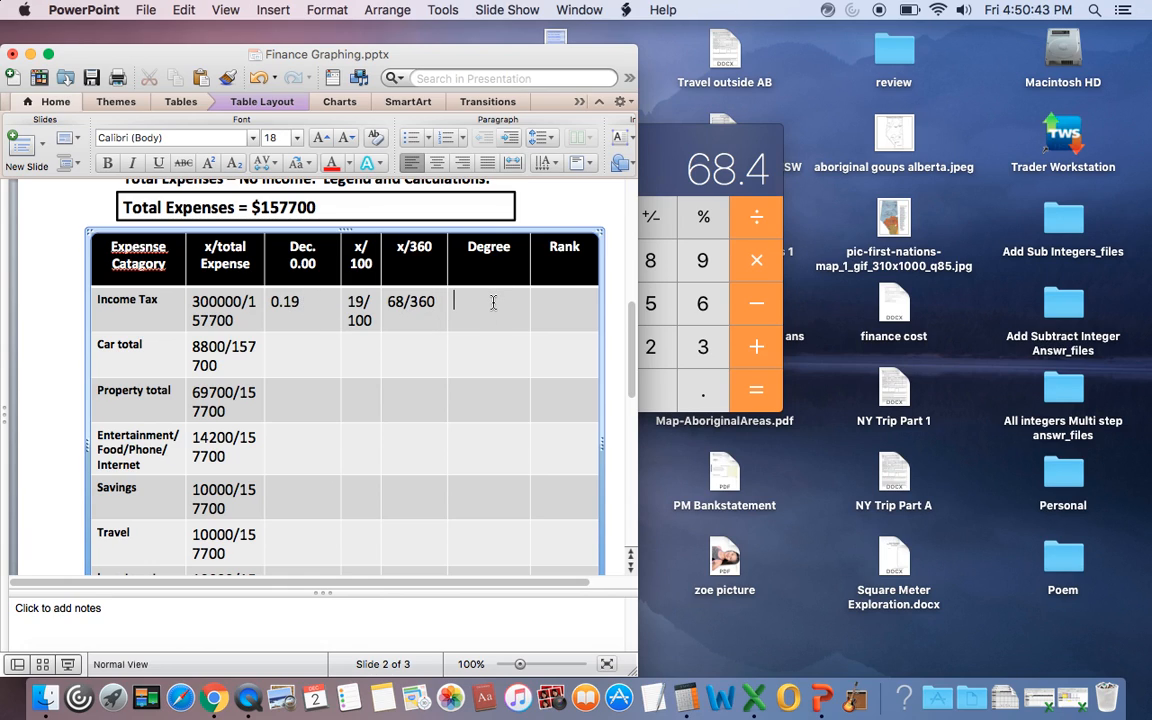
{"action": "type", "text": "68"}
- Examine the expenses table's Degree column together with the blank circle on the Circle Graph of Total Expenses slide
{"action": "scroll", "coordinate": [236, 345], "scroll_direction": "down", "scroll_amount": 5}
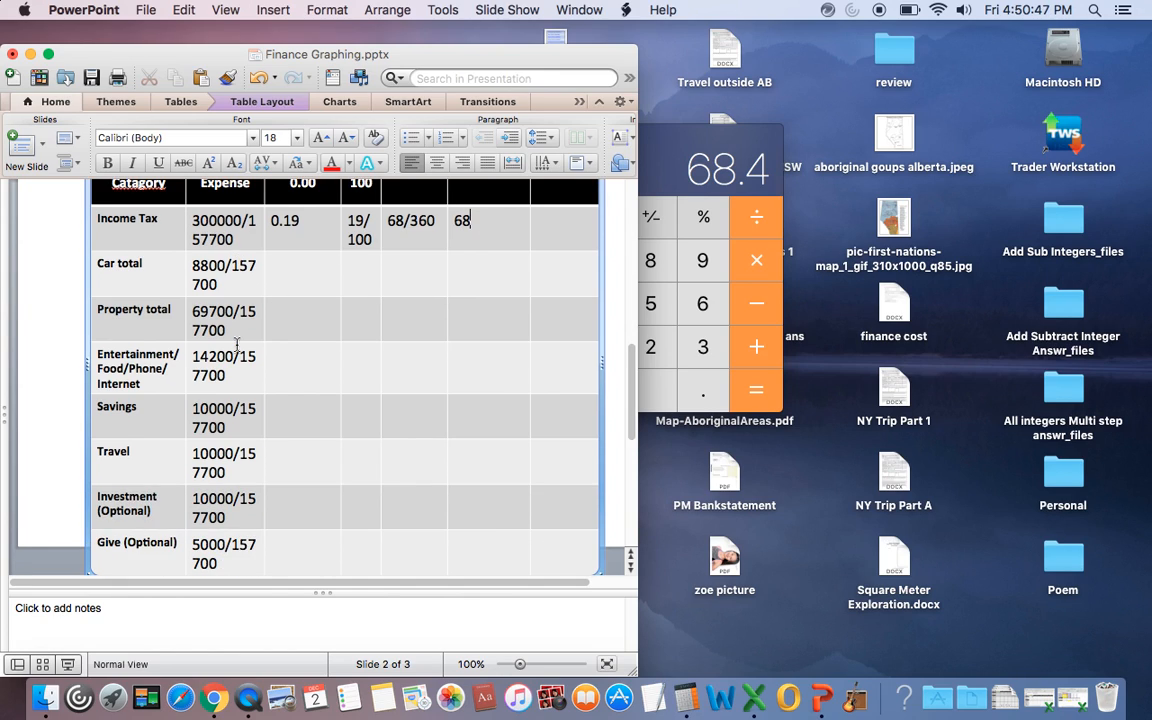
{"action": "scroll", "coordinate": [236, 345], "scroll_direction": "up", "scroll_amount": 1}
{"action": "scroll", "coordinate": [236, 343], "scroll_direction": "up", "scroll_amount": 4}
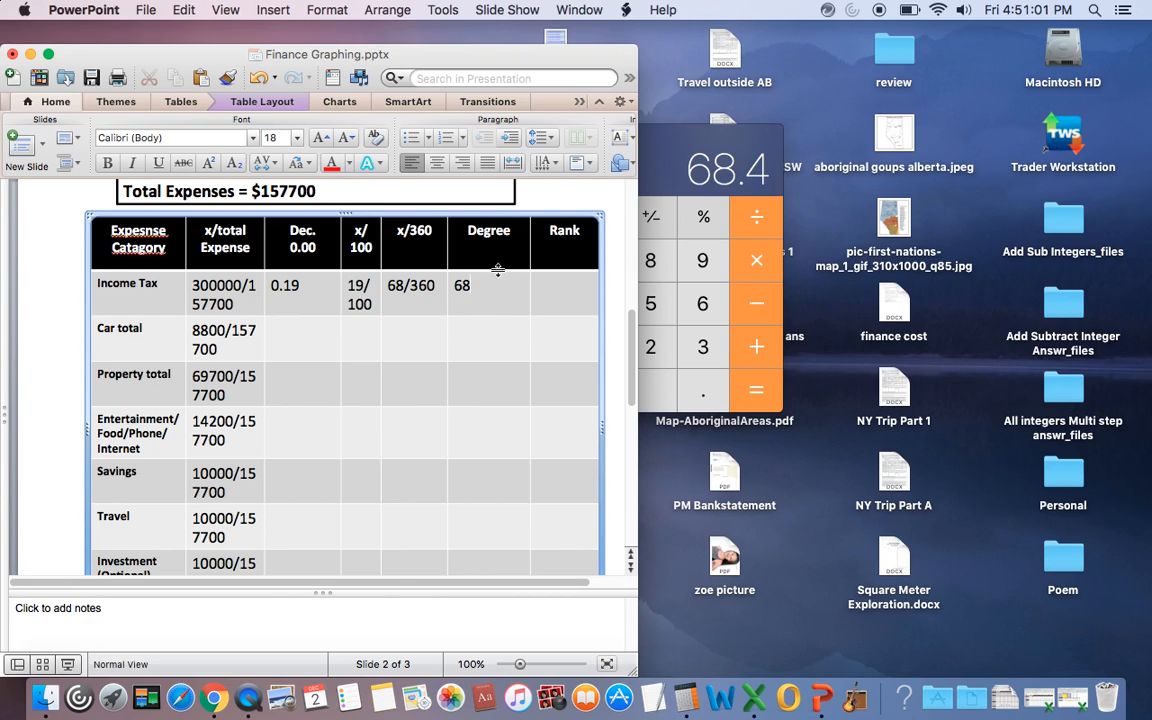
{"action": "left_click_drag", "start_coordinate": [479, 290], "coordinate": [481, 555]}
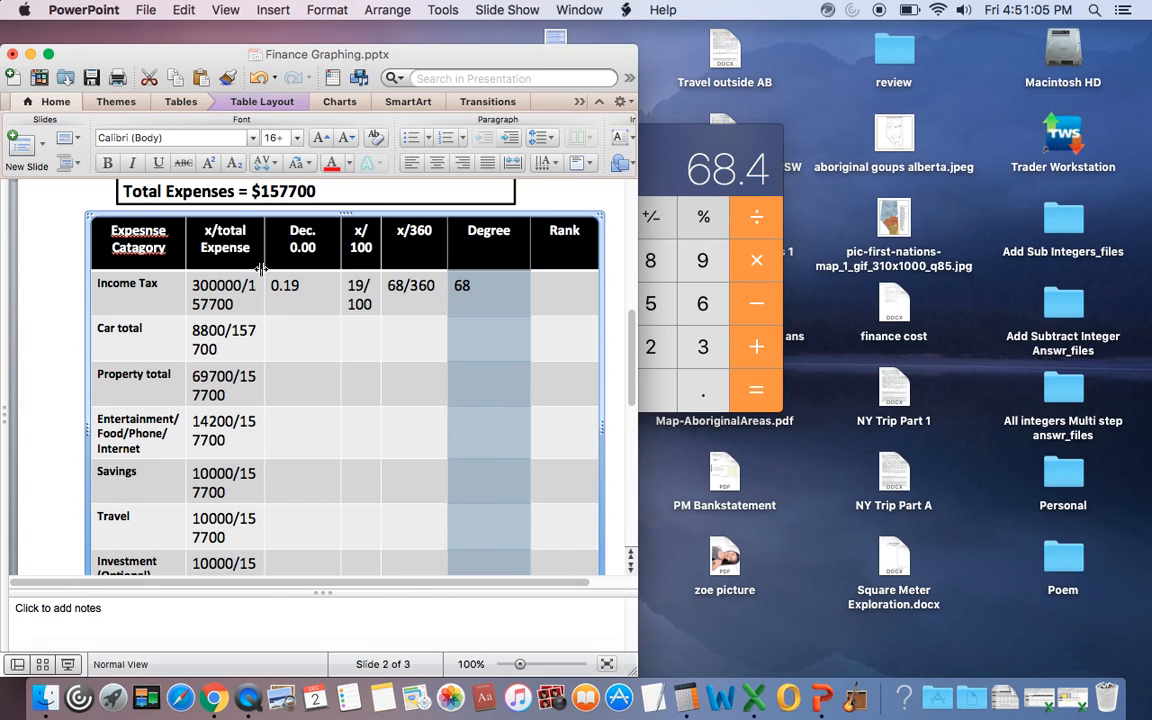
{"action": "scroll", "coordinate": [249, 381], "scroll_direction": "up", "scroll_amount": 10}
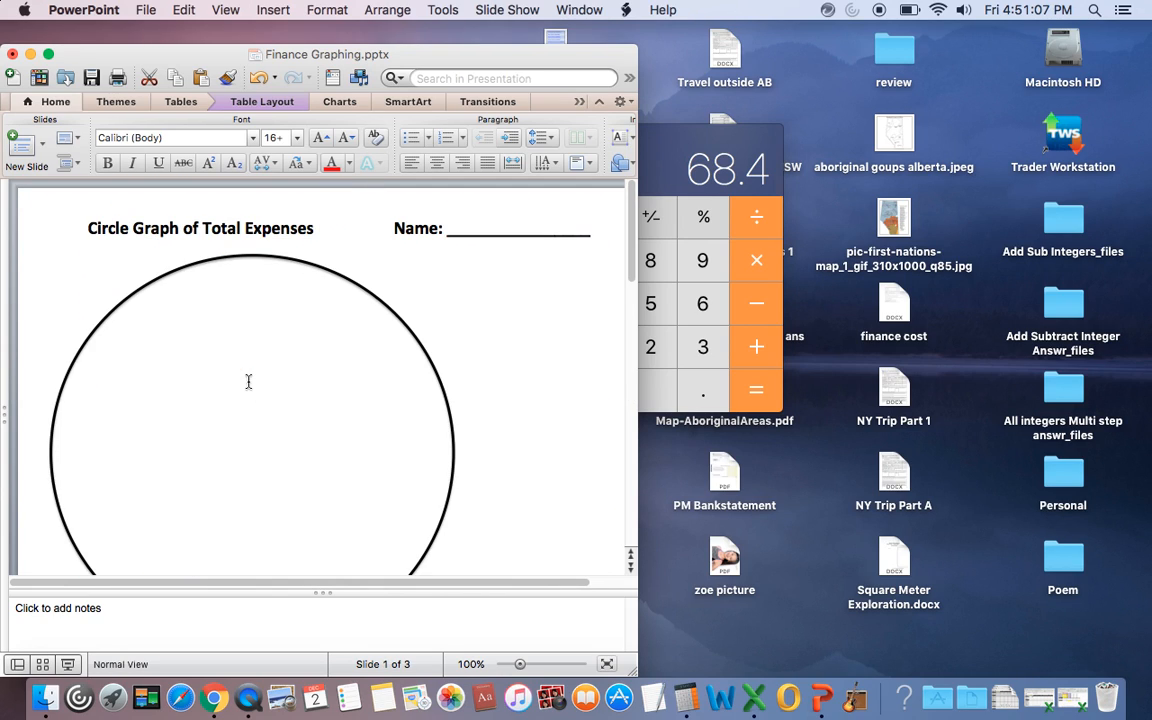
{"action": "scroll", "coordinate": [249, 381], "scroll_direction": "down", "scroll_amount": 1}
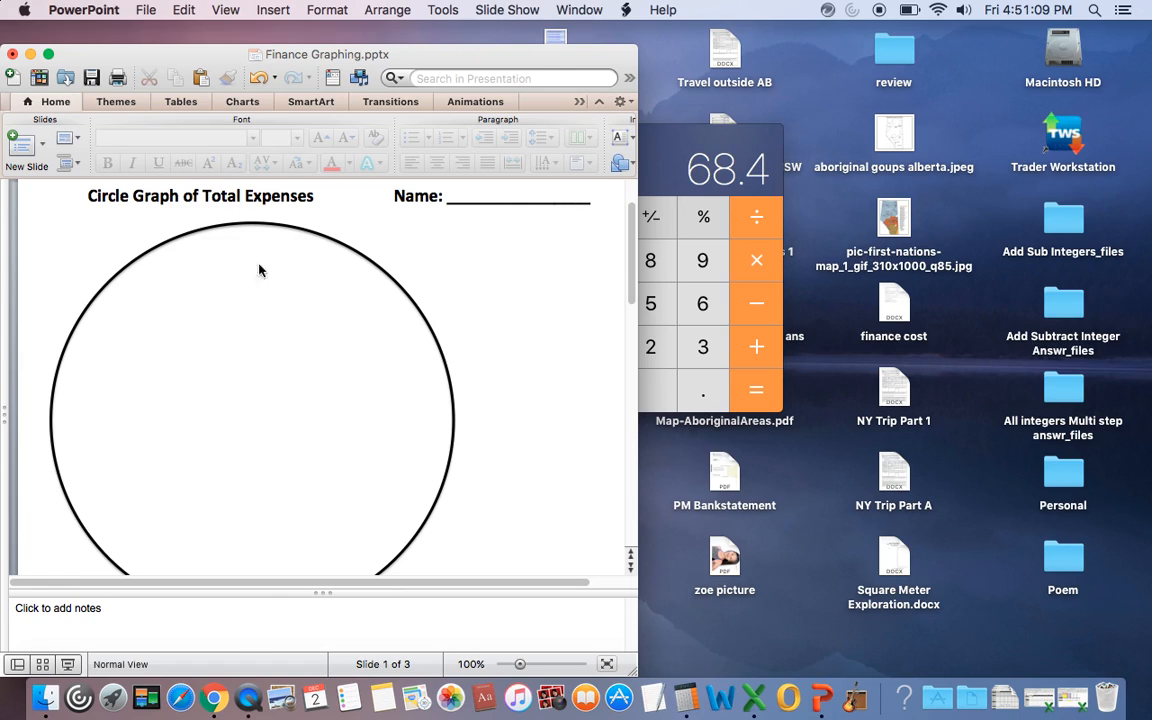
{"action": "left_click_drag", "start_coordinate": [247, 238], "coordinate": [244, 452]}
{"action": "left_click", "coordinate": [668, 146]}
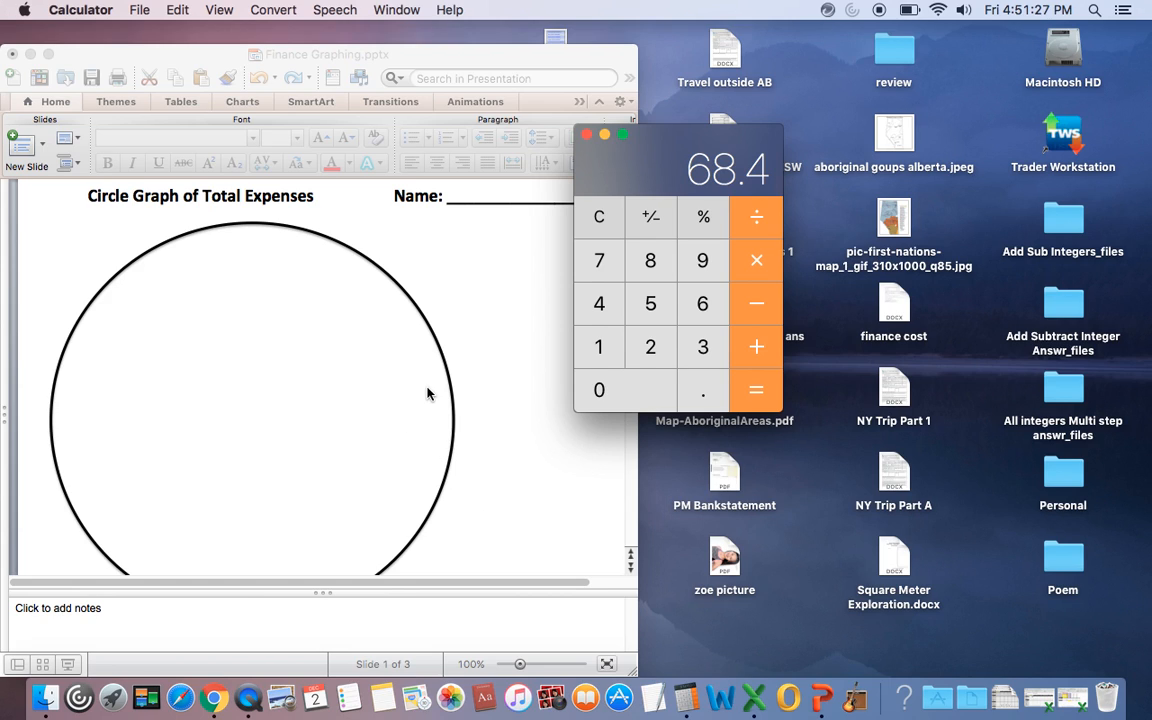
{"action": "scroll", "coordinate": [427, 392], "scroll_direction": "down", "scroll_amount": 5}
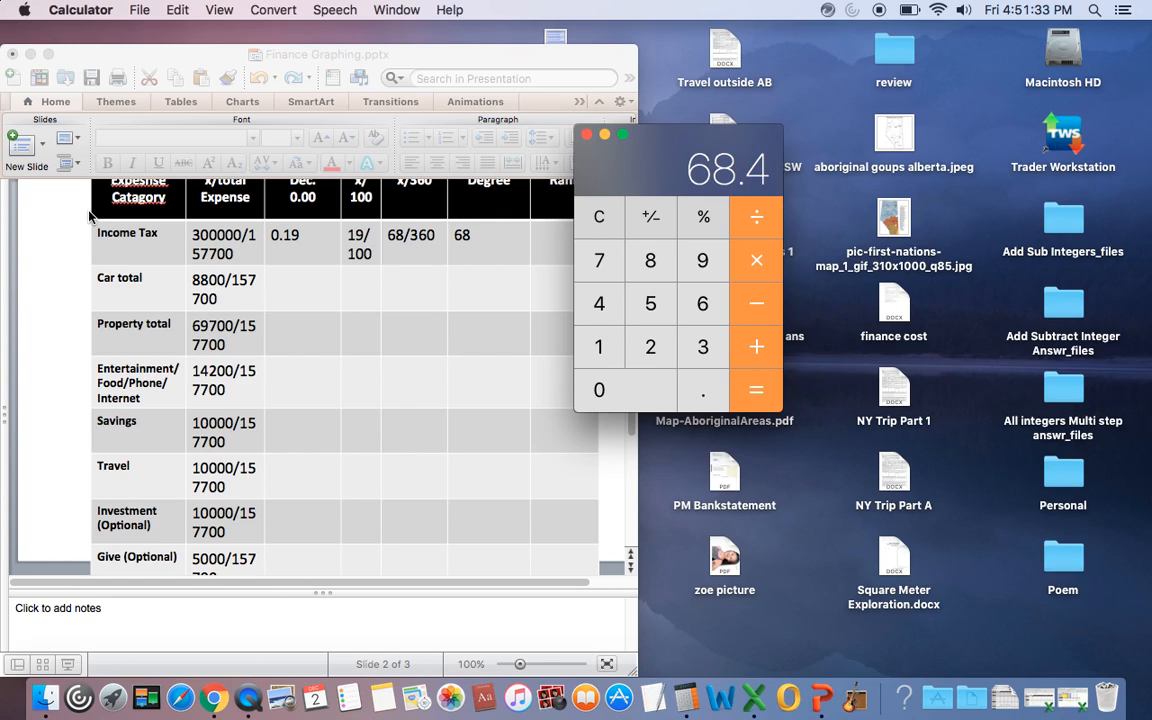
{"action": "key", "text": "Page_Up"}
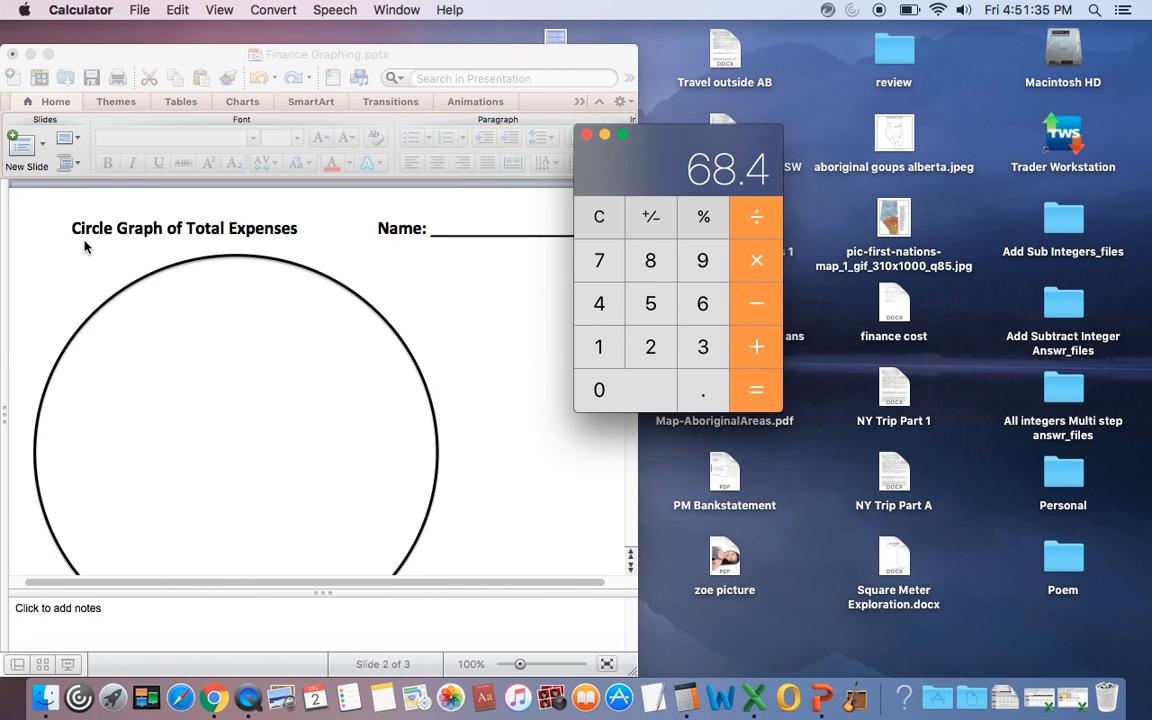